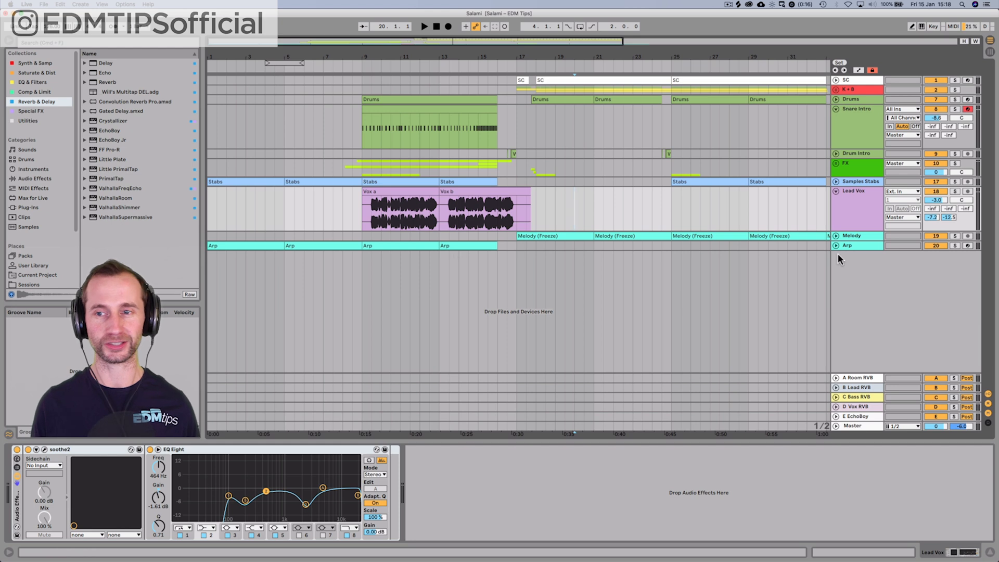
# Solo the Lead Vox track and play the Vox a clip from bar 9.
pyautogui.click(955, 192)
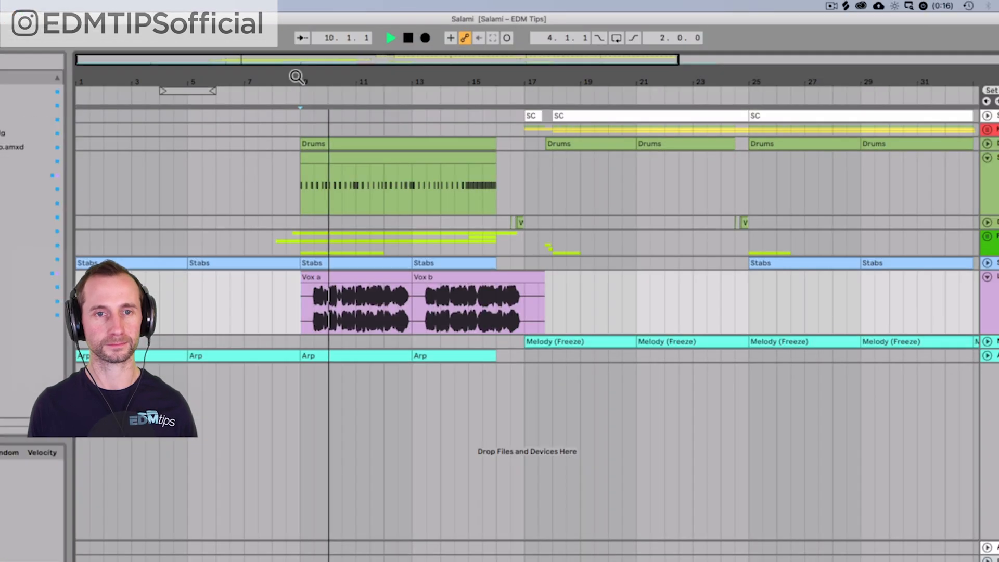
pyautogui.moveTo(297, 77); pyautogui.dragTo(301, 109)
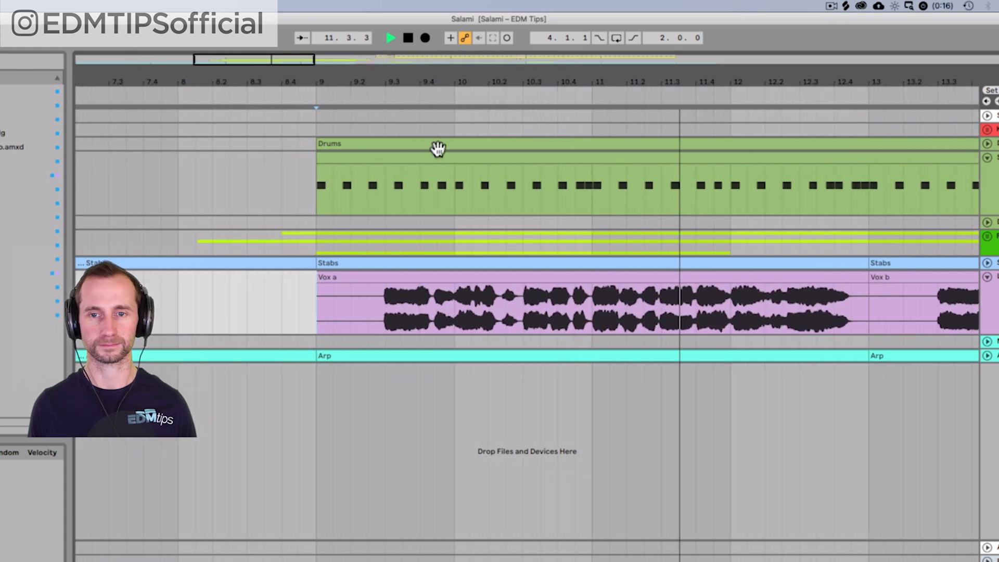
pyautogui.press('space')
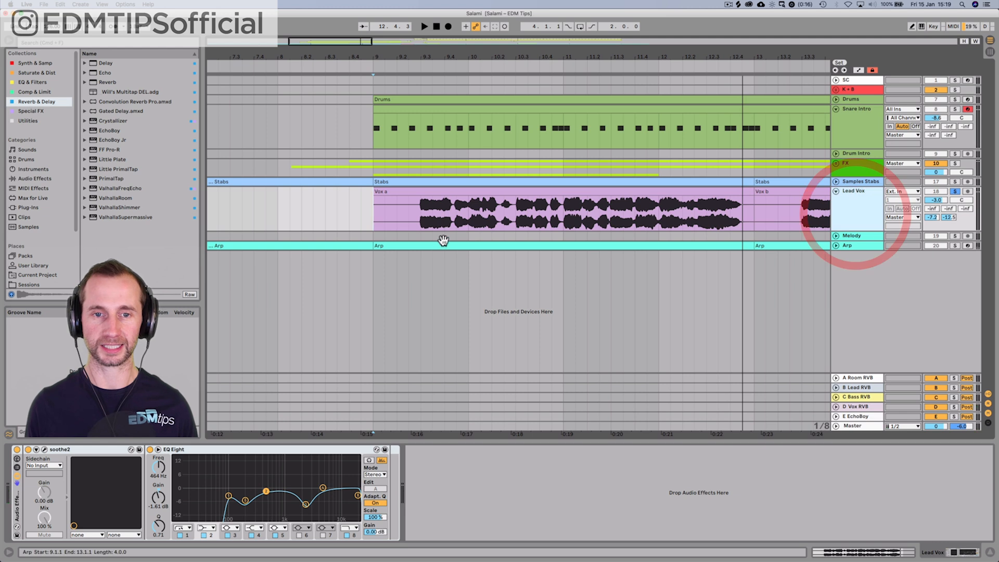
# Copy the opening slice of the Vox a vocal, length 0.0.2, to the start of the Lead Vox track and play it back.
pyautogui.moveTo(421, 216); pyautogui.dragTo(432, 218)
pyautogui.press('super+c')
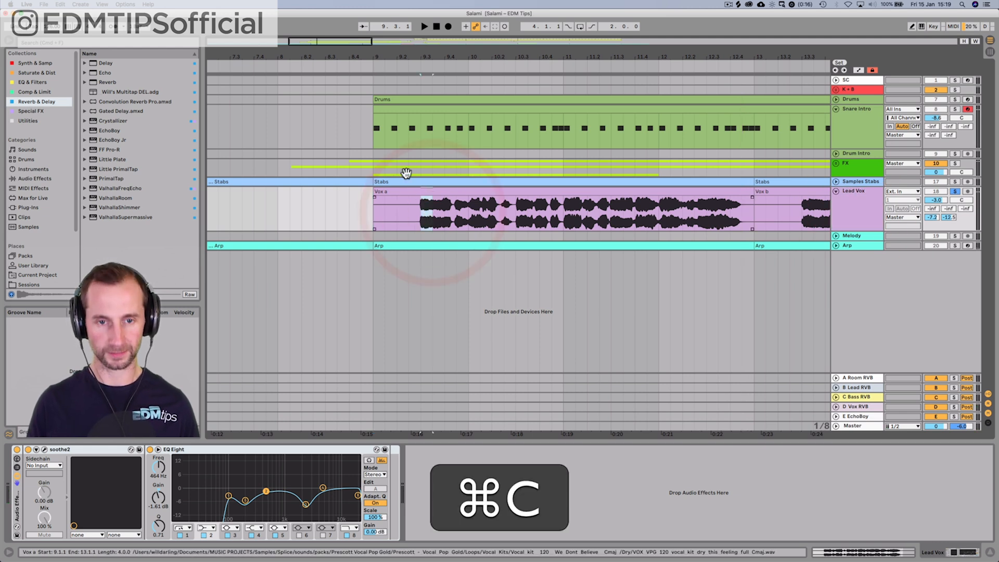
pyautogui.moveTo(416, 56); pyautogui.dragTo(406, 26)
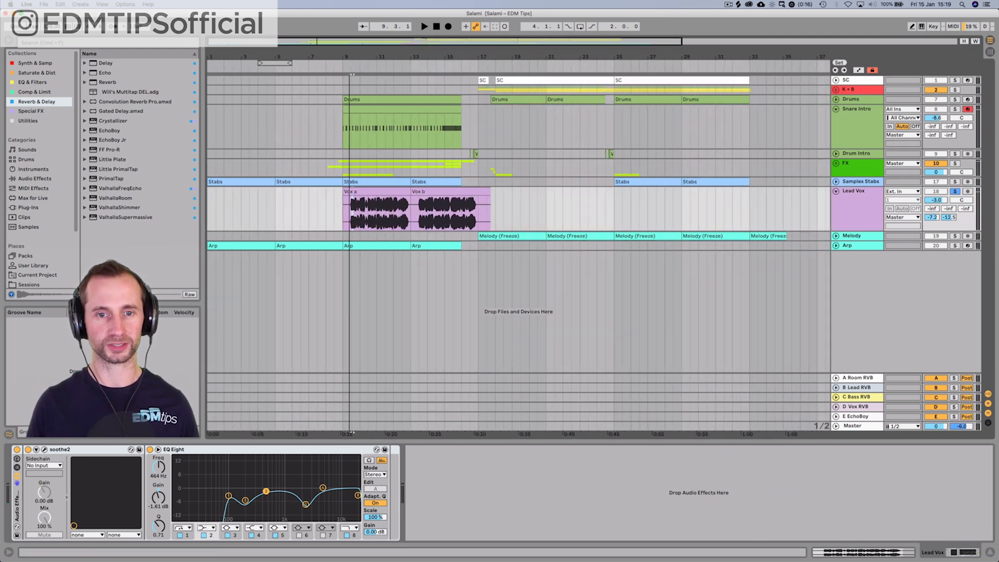
pyautogui.click(207, 209)
pyautogui.press('super+v')
pyautogui.moveTo(216, 57); pyautogui.dragTo(216, 104)
pyautogui.press('space')
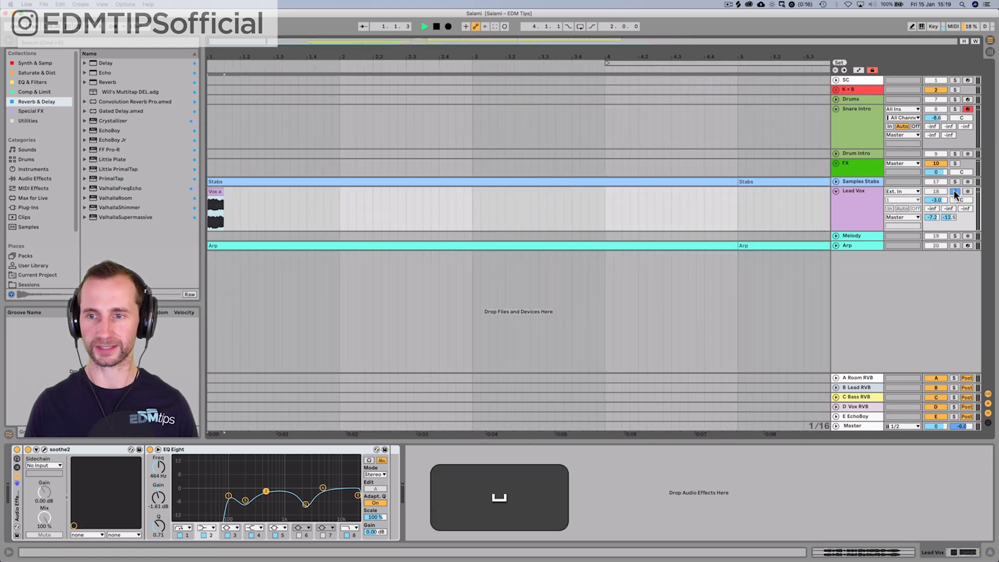
pyautogui.press('space')
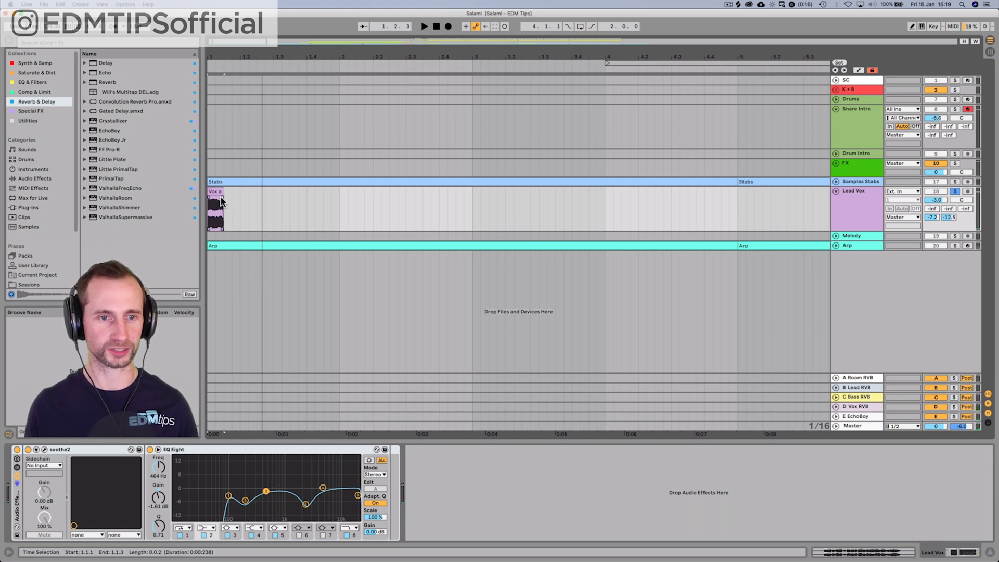
# Reset the Lead Vox track's two active sends to -inf and play the copied vocal slice dry.
pyautogui.click(866, 217)
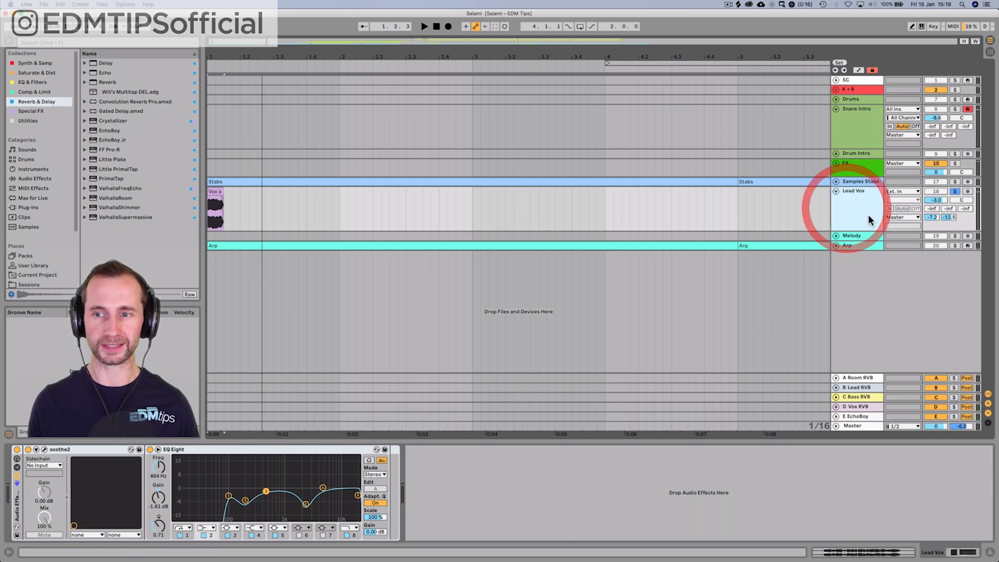
pyautogui.doubleClick(930, 217)
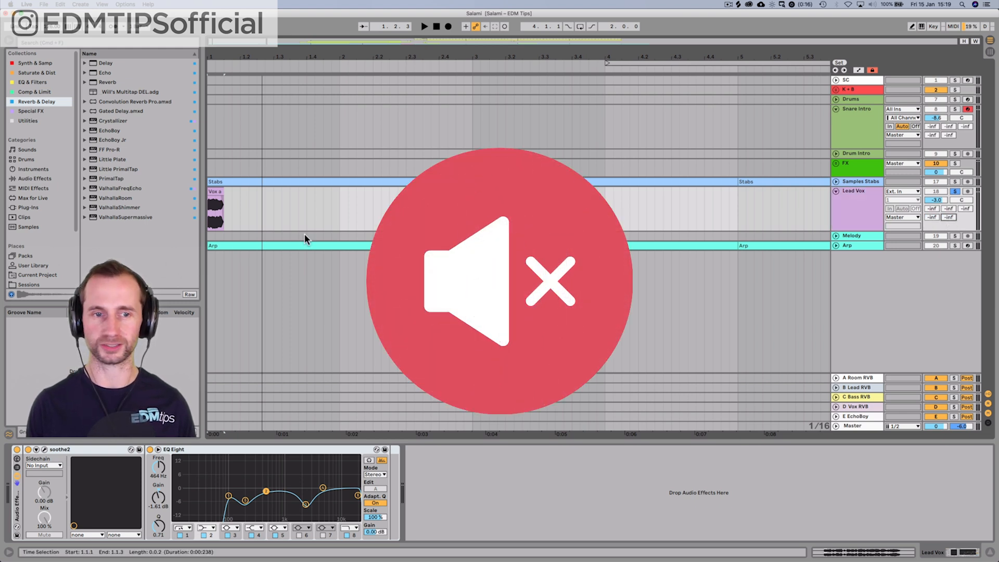
pyautogui.press('space')
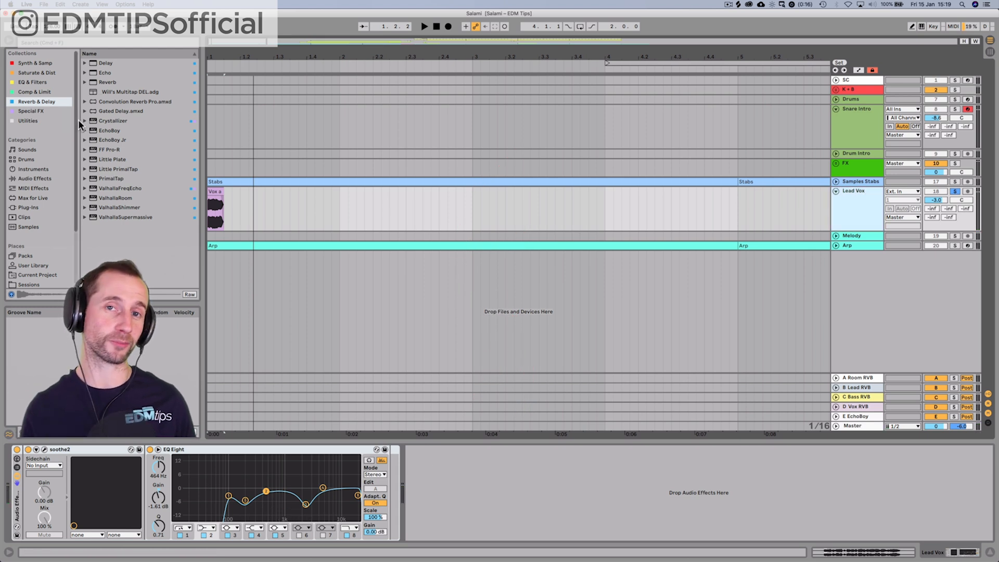
# Add ValhallaRoom after EQ Eight on Lead Vox, set its decay to 5.05 s, and play the slice through the reverb.
pyautogui.moveTo(113, 198); pyautogui.dragTo(479, 485)
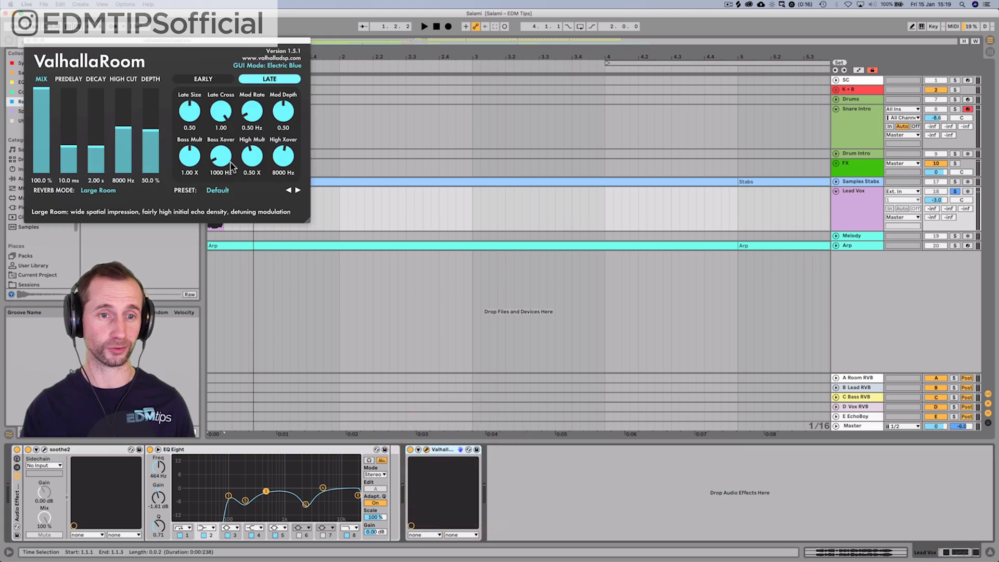
pyautogui.moveTo(308, 220); pyautogui.dragTo(430, 376)
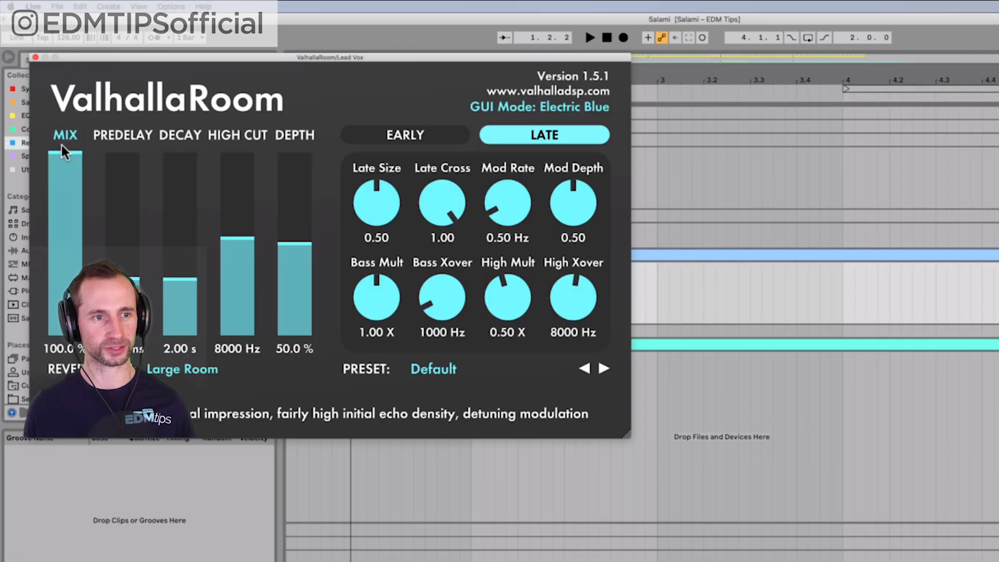
pyautogui.moveTo(182, 276); pyautogui.dragTo(181, 261)
pyautogui.press('space')
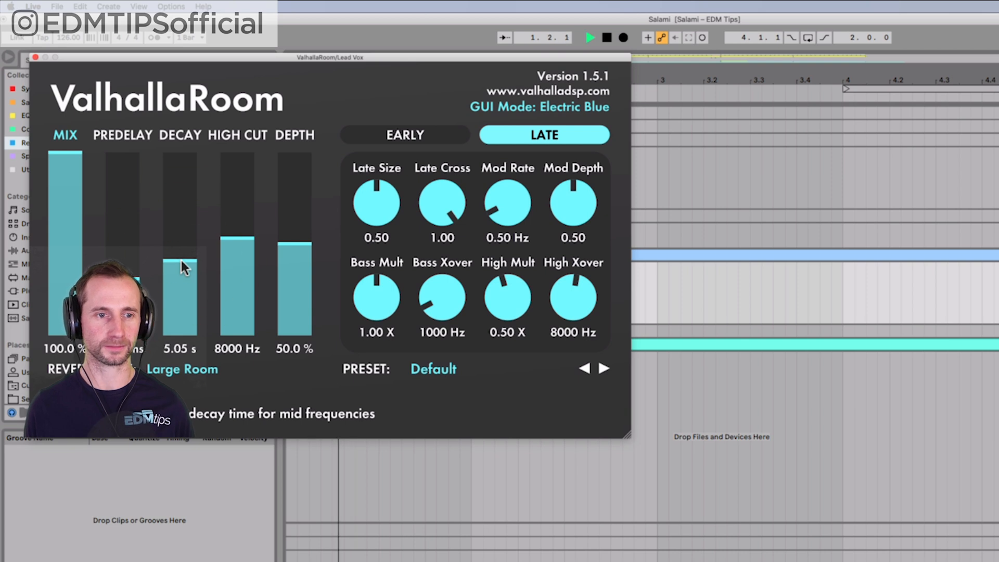
pyautogui.press('space')
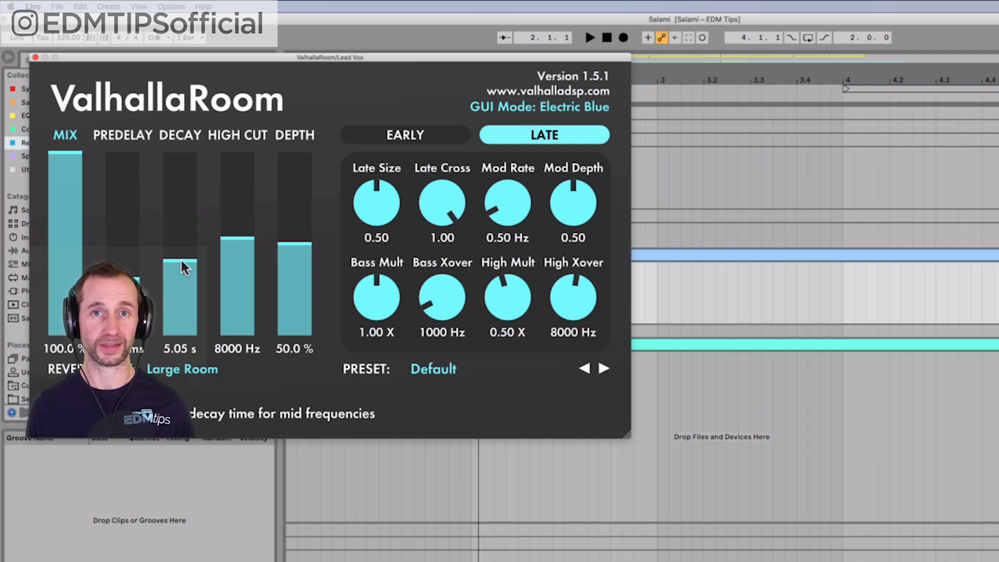
pyautogui.click(36, 56)
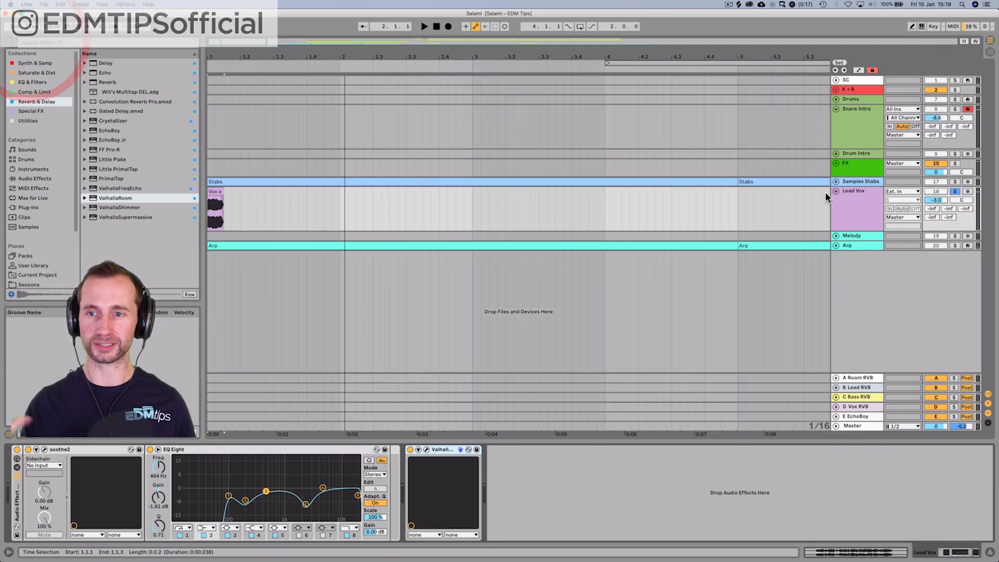
# Insert a new audio track directly below Lead Vox.
pyautogui.click(850, 212)
pyautogui.press('super+t')
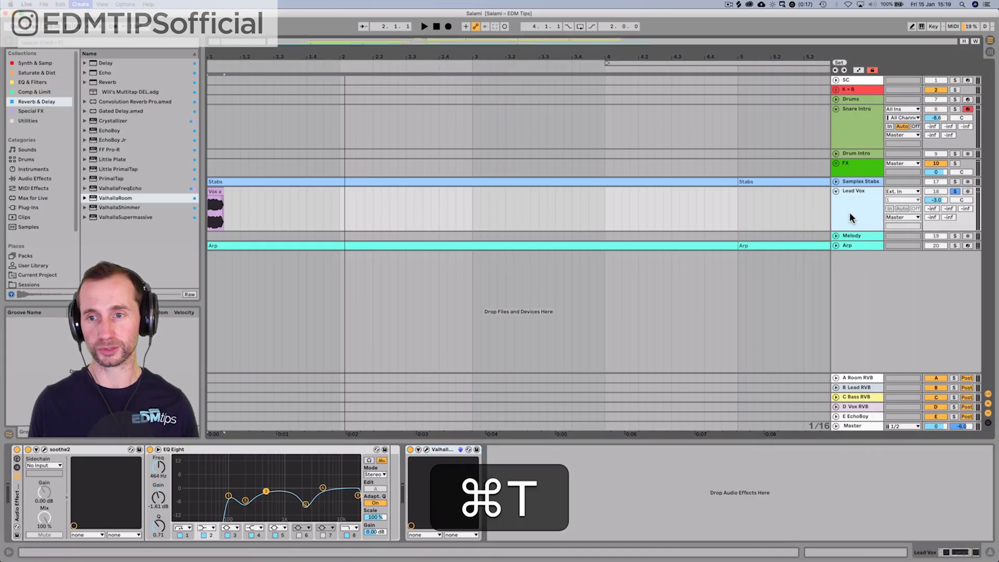
pyautogui.click(858, 250)
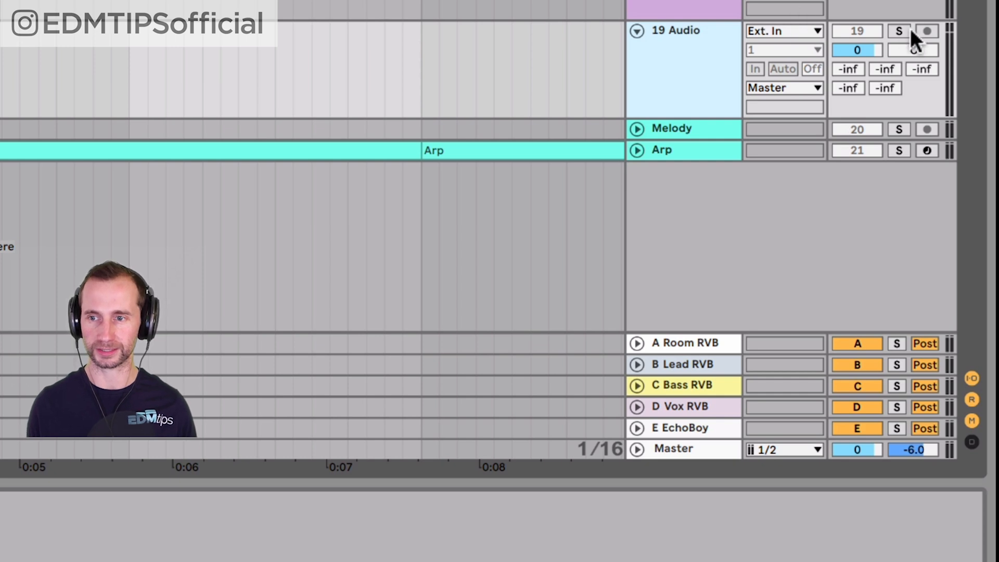
pyautogui.click(933, 30)
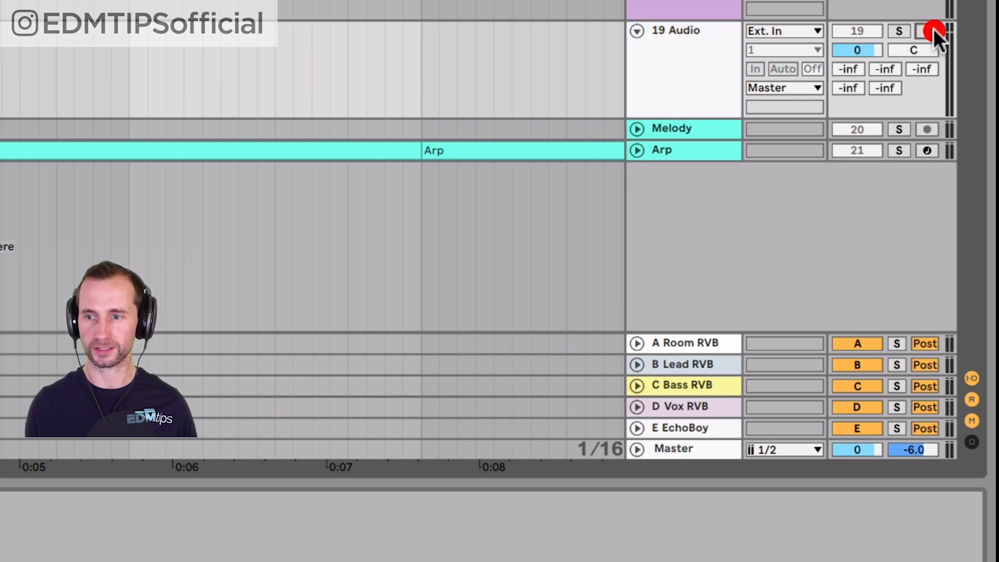
pyautogui.click(659, 55)
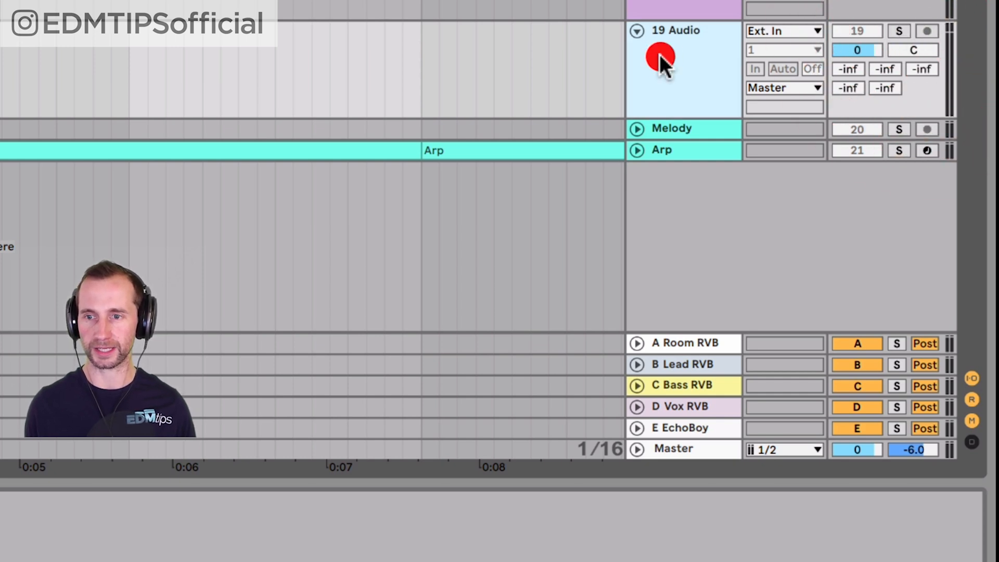
# Set the new audio track's input source to Lead Vox.
pyautogui.click(764, 31)
pyautogui.click(764, 29)
pyautogui.click(764, 29)
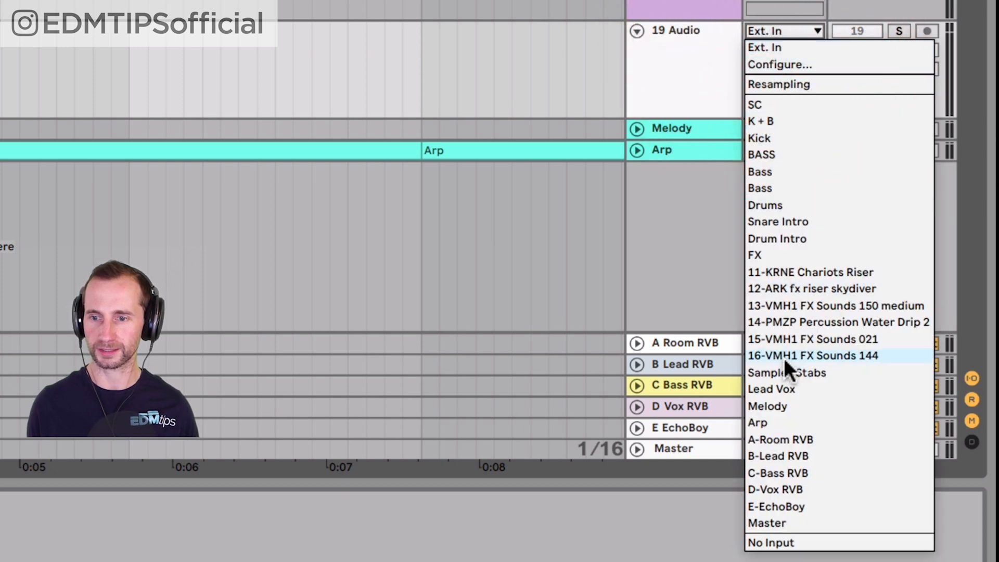
pyautogui.click(780, 389)
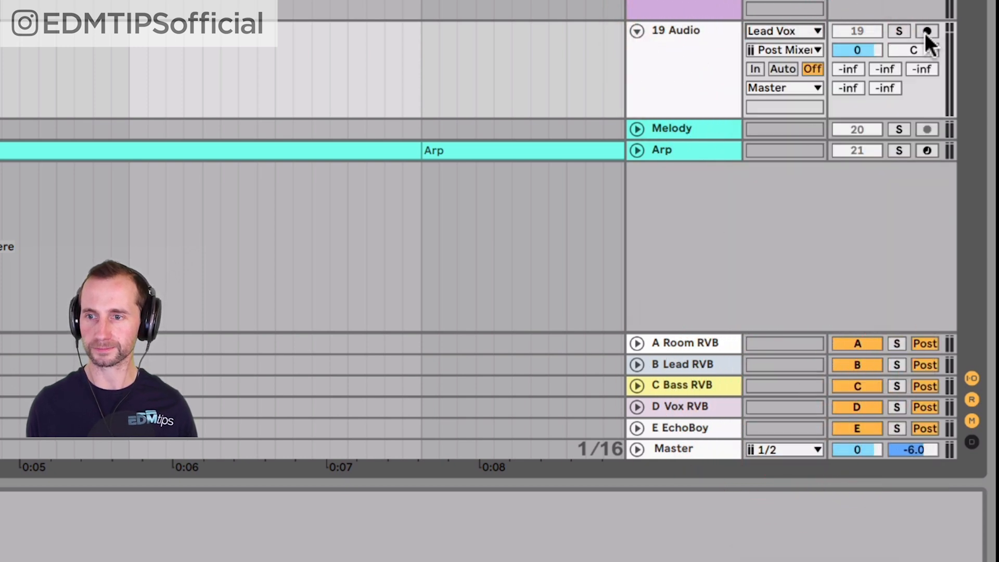
# Arm the new audio track and record the reverberated vocal slice with its tail from bar 1 to about 3.3.2.
pyautogui.click(926, 31)
pyautogui.click(447, 27)
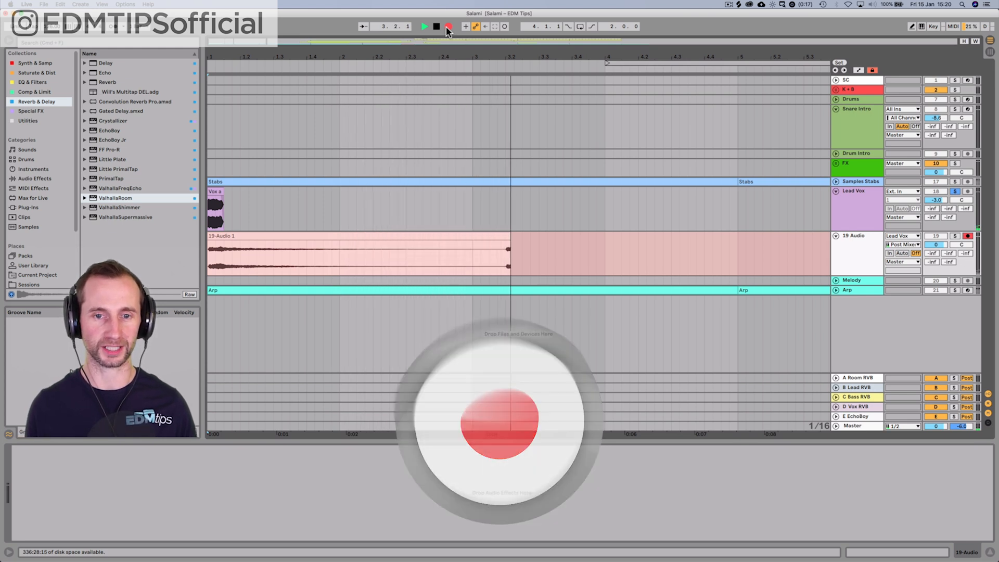
pyautogui.press('space')
# Reverse the recorded reverb clip on the new audio track.
pyautogui.click(837, 250)
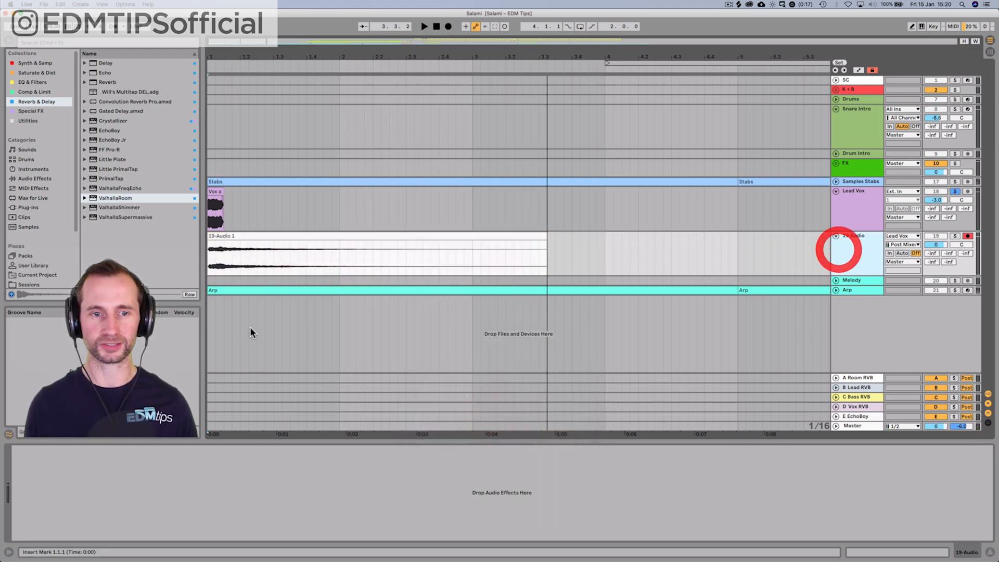
pyautogui.click(254, 237)
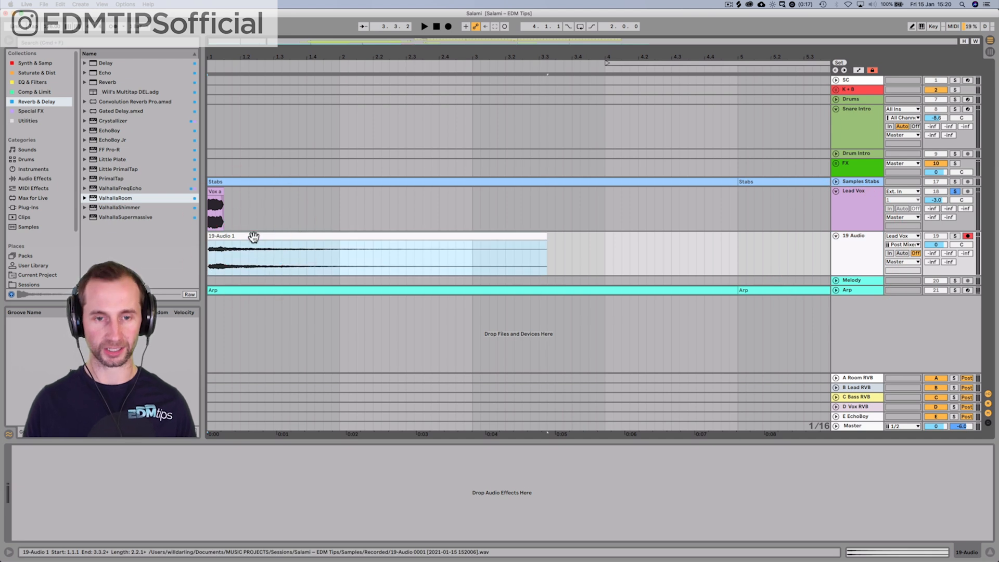
pyautogui.press('r')
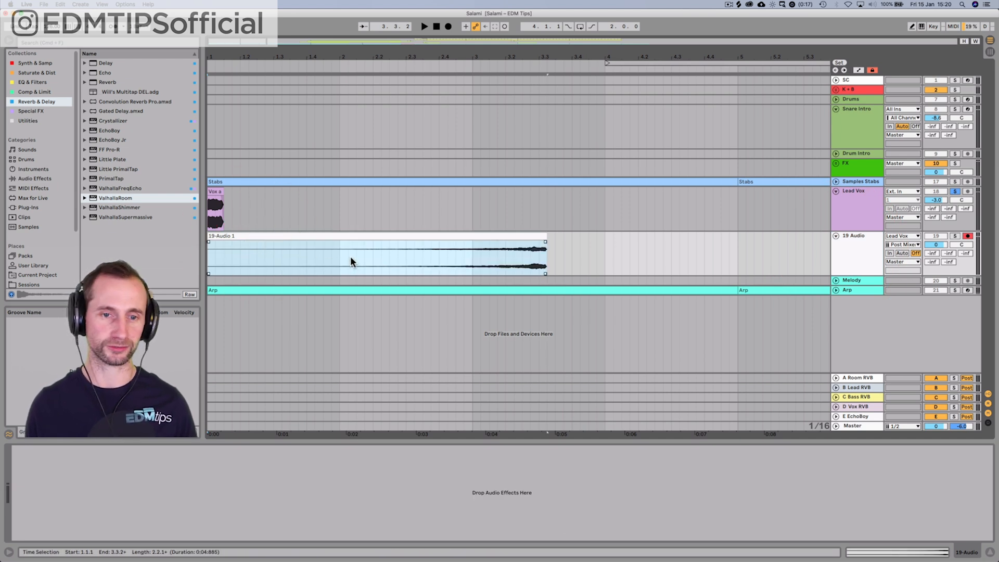
# Solo the recorded track and play the reversed clip from 2.3.2 to its end.
pyautogui.click(415, 259)
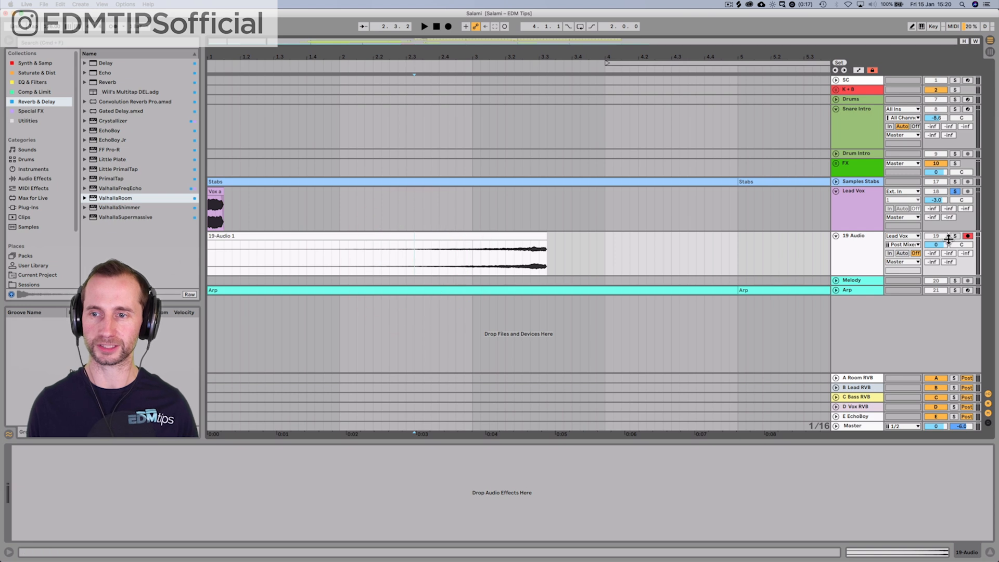
pyautogui.press('space')
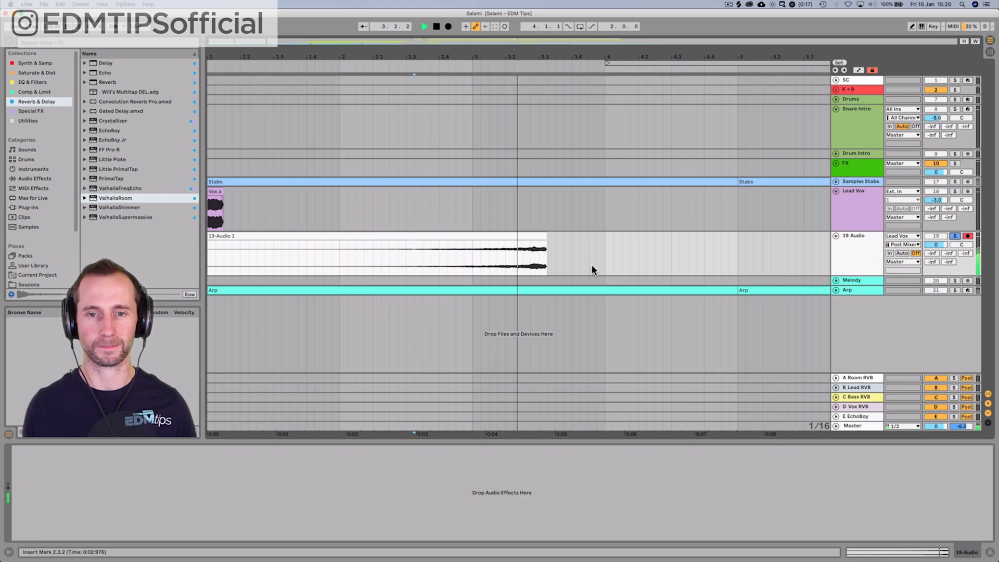
pyautogui.press('space')
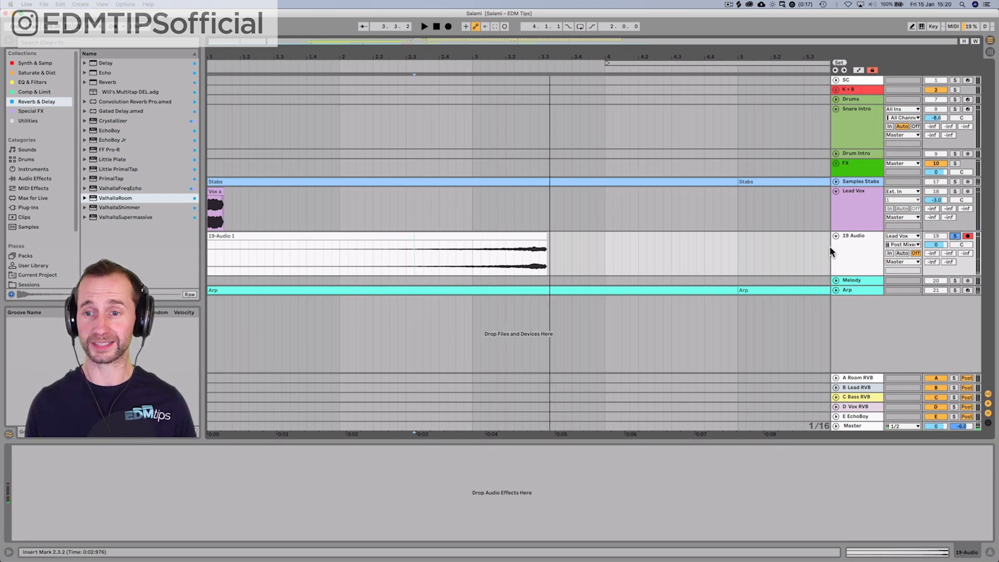
# Delete the copied vocal slice at bar 1 and the ValhallaRoom device from the Lead Vox track.
pyautogui.click(213, 192)
pyautogui.press('BackSpace')
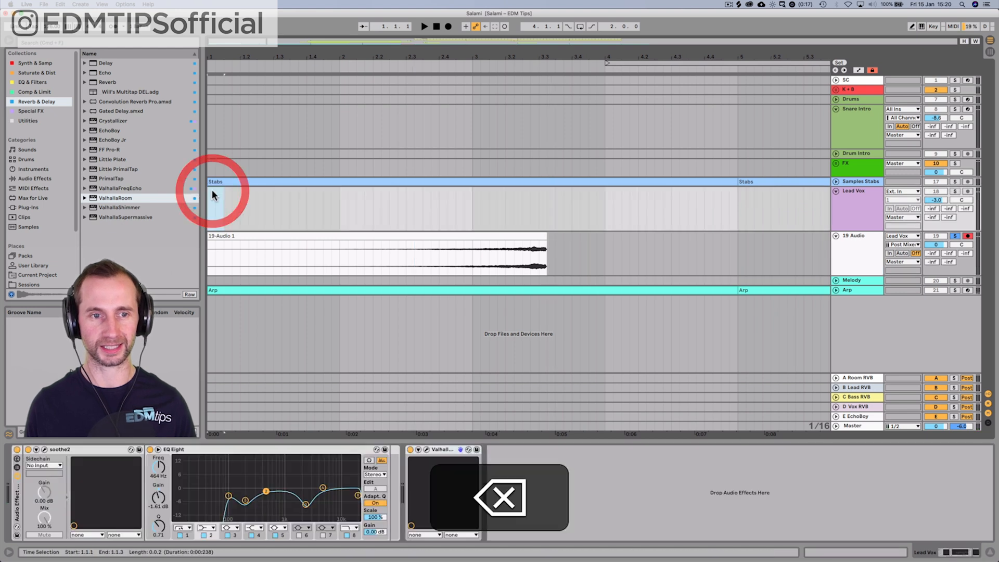
pyautogui.click(445, 449)
pyautogui.press('BackSpace')
# Move the reversed clip to start just before bar 7, leading into the first vocal of Vox a, with a short fade-out at its end.
pyautogui.scroll(-5, 254, 166)
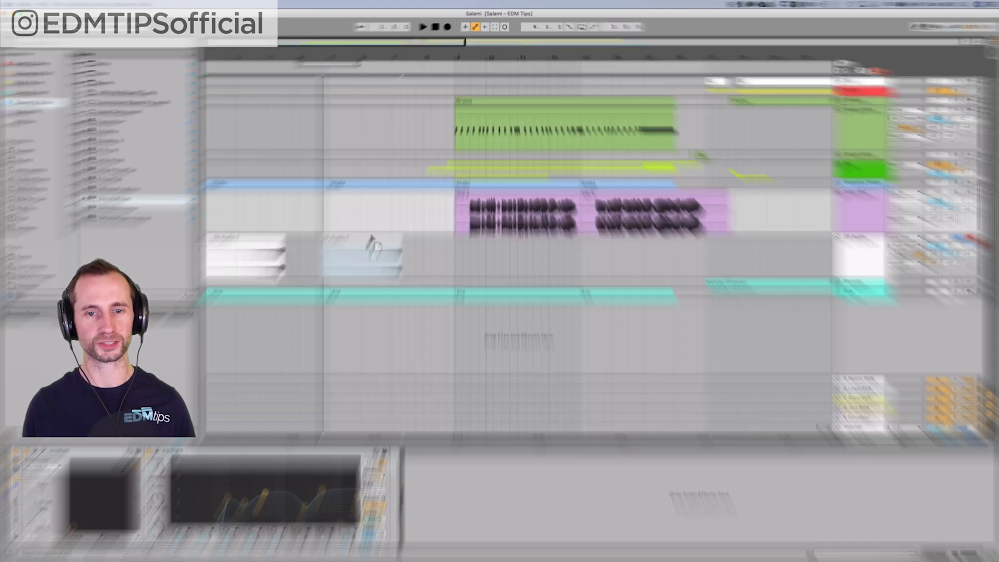
pyautogui.moveTo(371, 237); pyautogui.dragTo(431, 243)
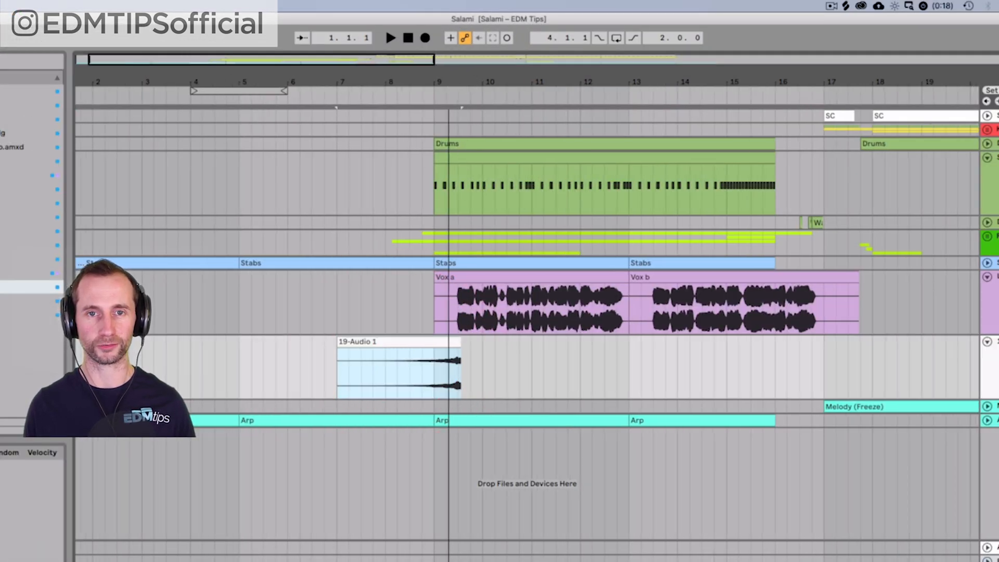
pyautogui.moveTo(471, 87); pyautogui.dragTo(489, 95)
pyautogui.moveTo(529, 345)
pyautogui.mouseDown()
pyautogui.moveTo(514, 347)
pyautogui.moveTo(536, 352)
pyautogui.mouseUp()
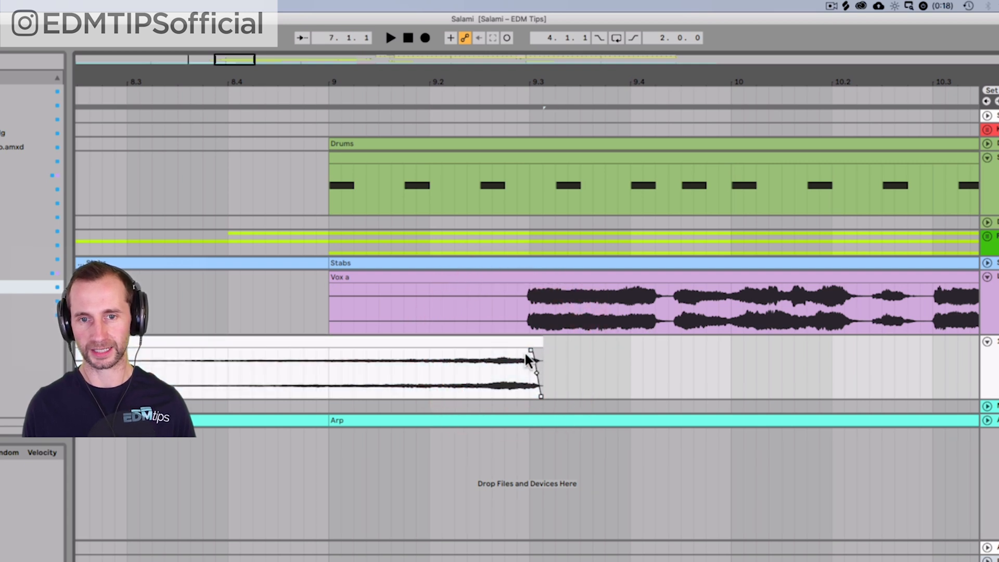
pyautogui.moveTo(495, 87); pyautogui.dragTo(495, 71)
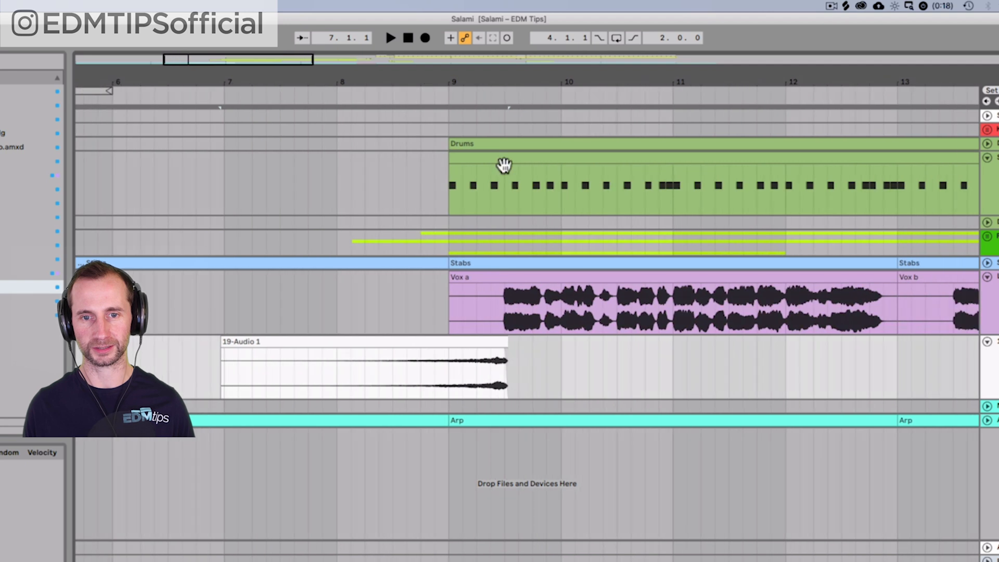
# Play the full arrangement from bar 8 through the vocal entry to hear the reversed reverb in context.
pyautogui.press('space')
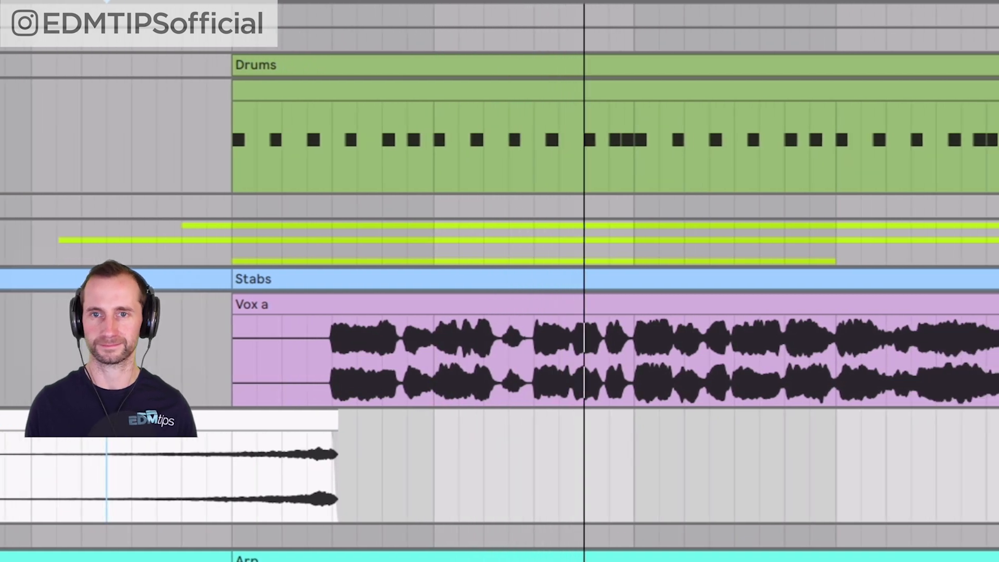
pyautogui.press('-')
pyautogui.press('space')
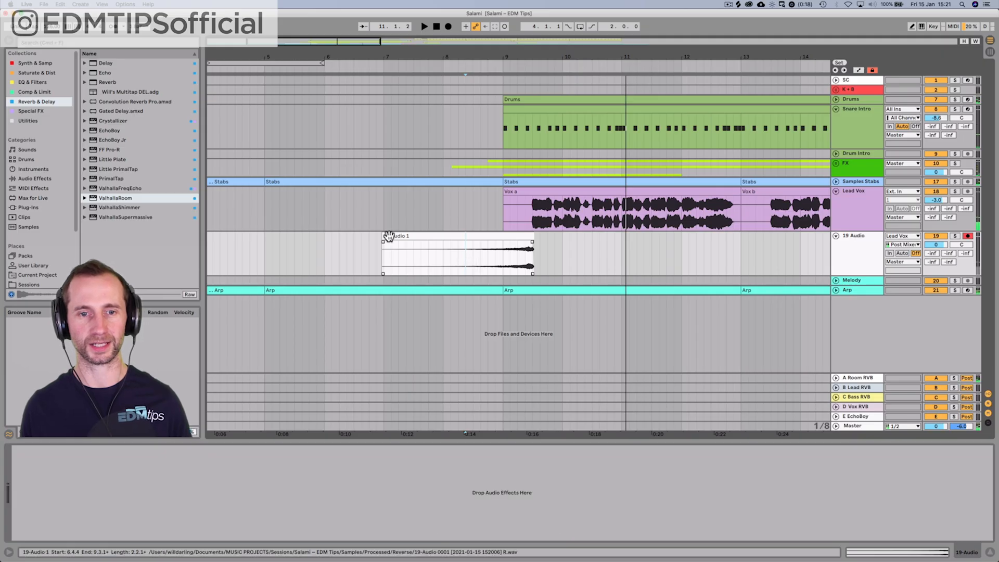
# Trim the start of the reversed vocal clip to bar 9 and add a fade-in across most of its remaining length.
pyautogui.click(386, 235)
pyautogui.moveTo(438, 238); pyautogui.dragTo(505, 245)
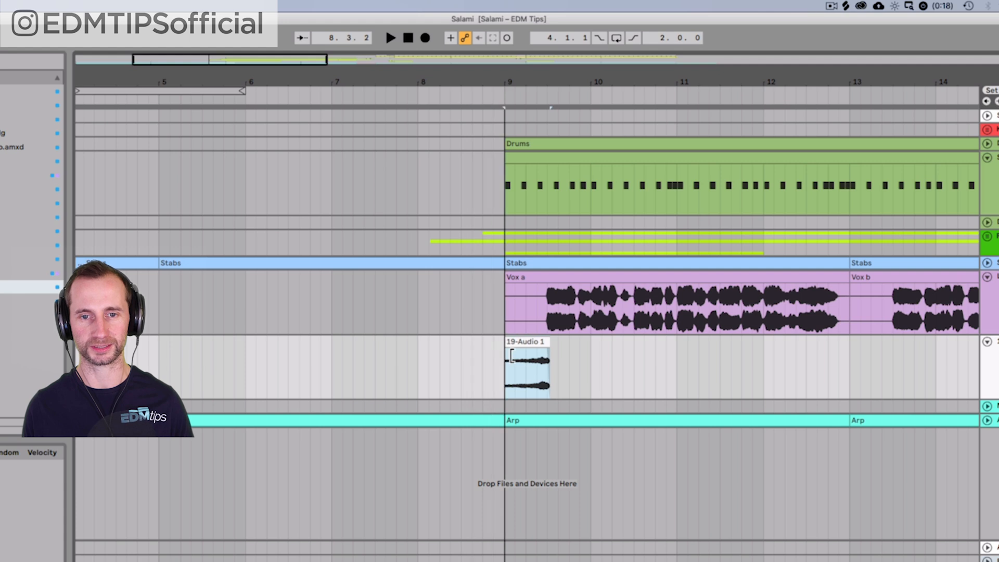
pyautogui.moveTo(504, 351); pyautogui.dragTo(538, 347)
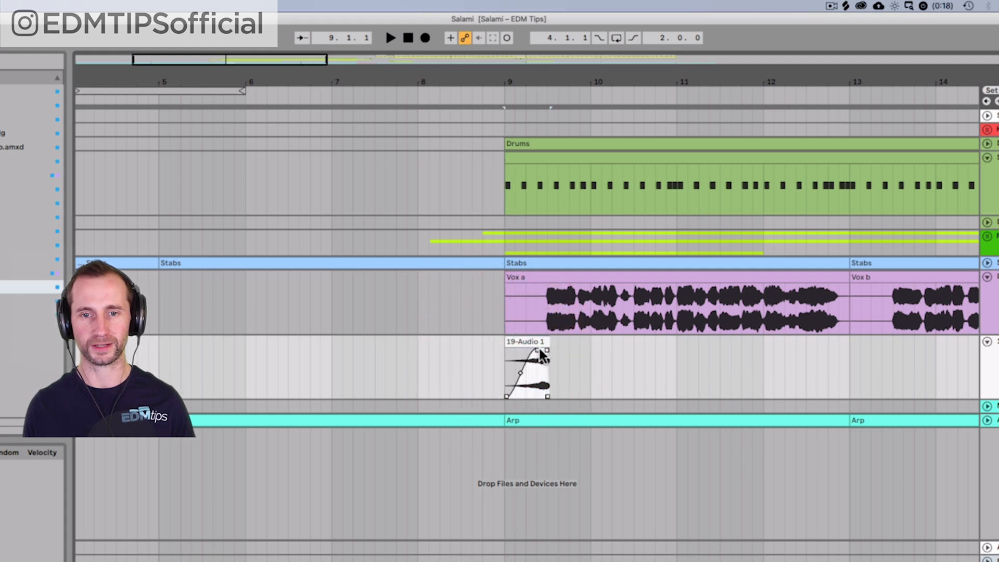
# Play the arrangement into the vocal entry at bar 9 to hear the shortened reversed clip.
pyautogui.click(472, 89)
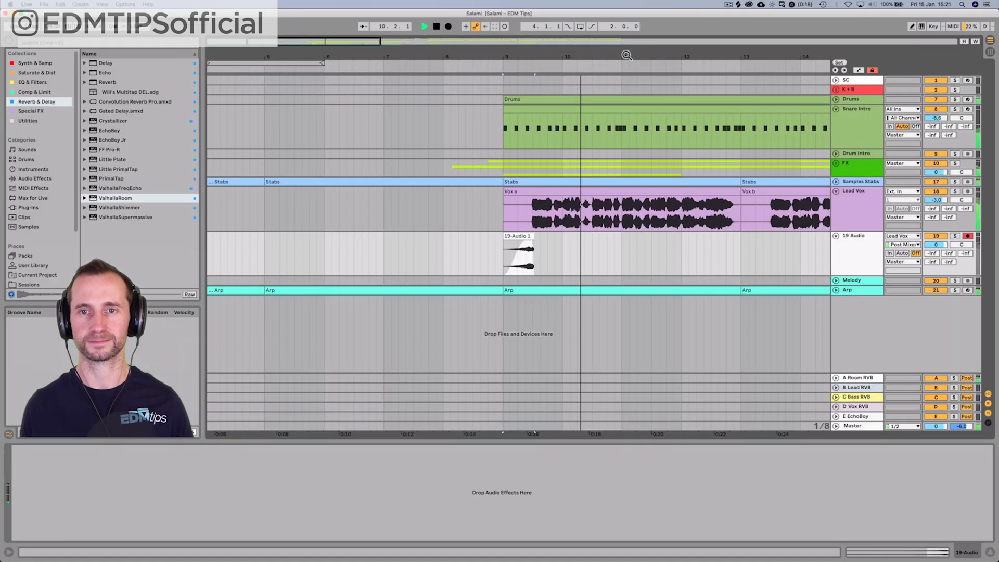
pyautogui.moveTo(680, 78); pyautogui.dragTo(315, 55)
pyautogui.press('space')
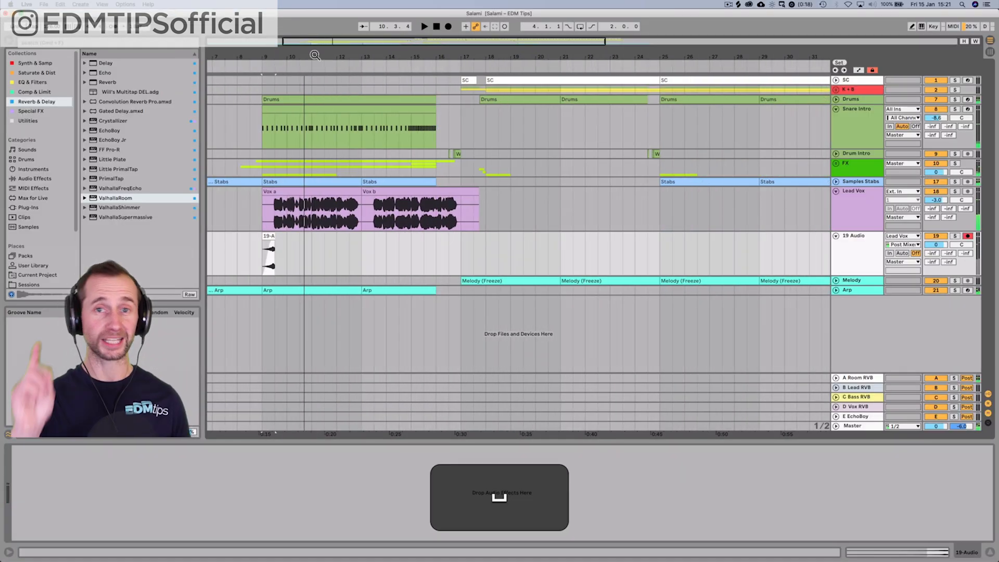
# Unfold and solo the Melody track and play it from bar 17.
pyautogui.click(836, 281)
pyautogui.click(955, 281)
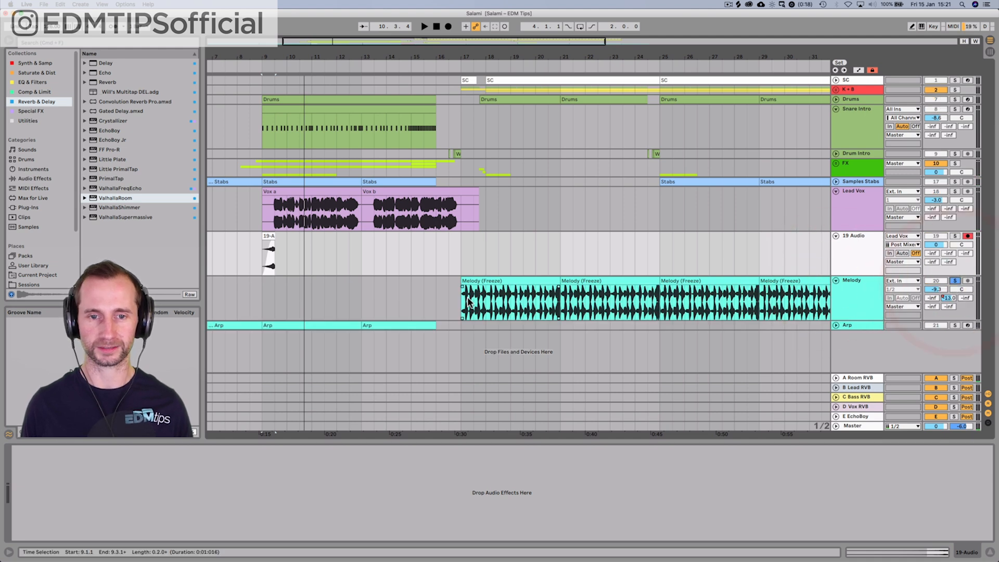
pyautogui.press('space')
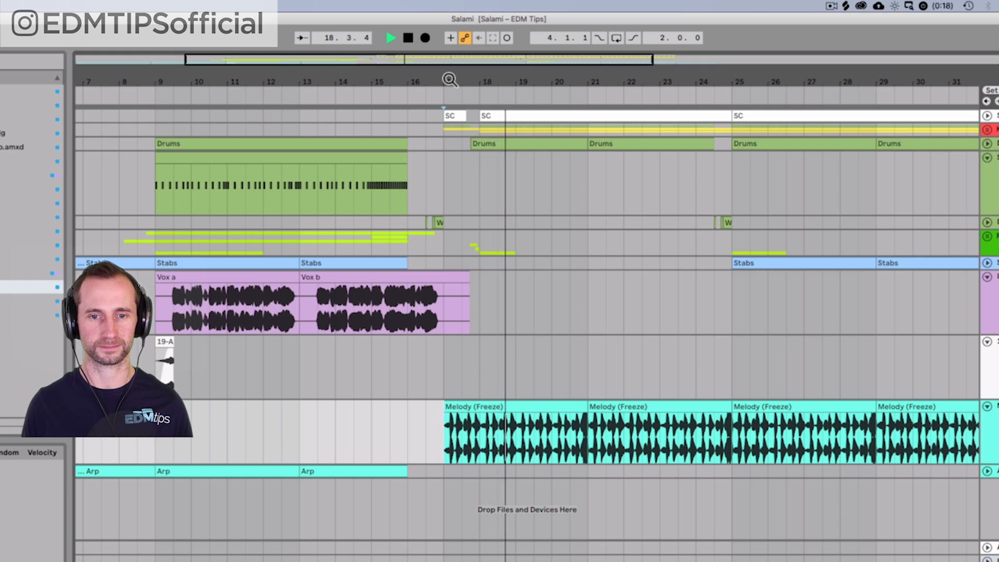
pyautogui.press('space')
# Copy the melody slice from 17.1.4 to 17.2.1 and paste it at the start of bar 17 on the Melody track.
pyautogui.moveTo(449, 80); pyautogui.dragTo(449, 179)
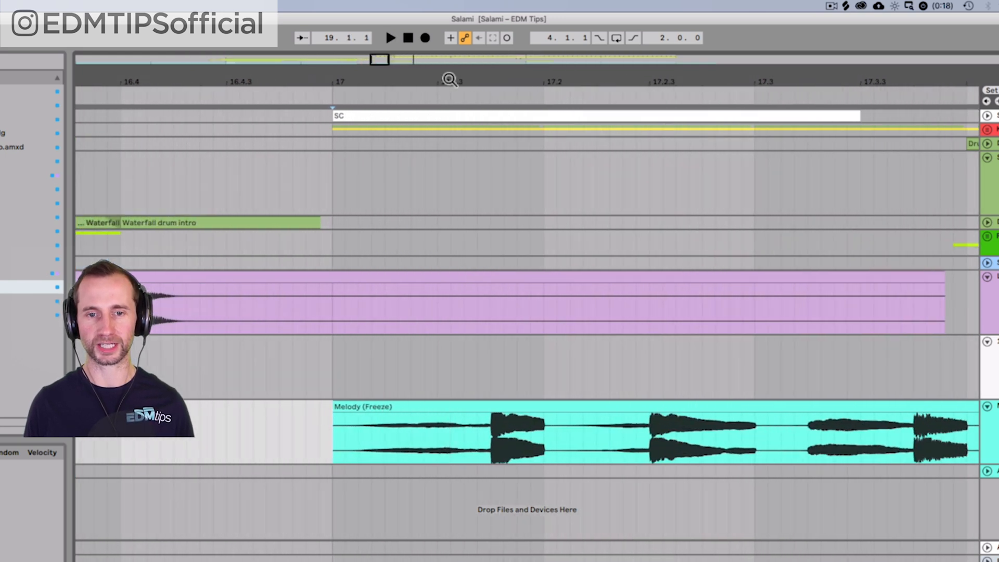
pyautogui.moveTo(493, 442); pyautogui.dragTo(545, 441)
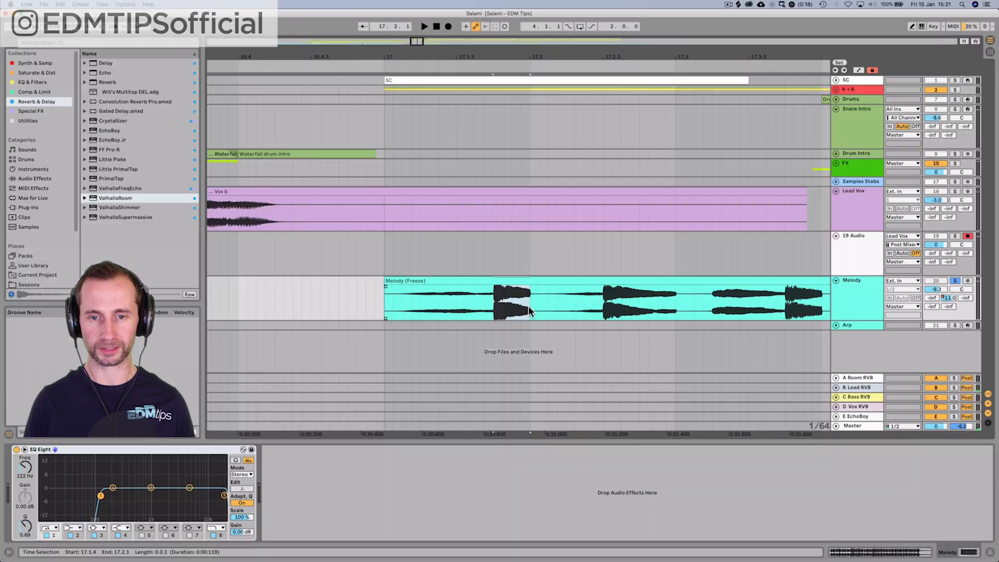
pyautogui.press('super+c')
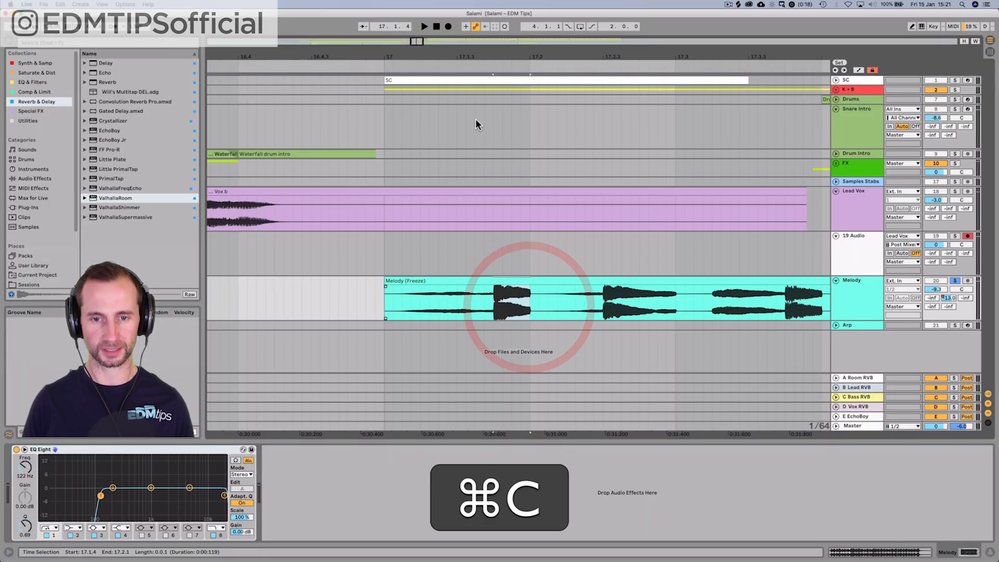
pyautogui.moveTo(481, 60); pyautogui.dragTo(550, 5)
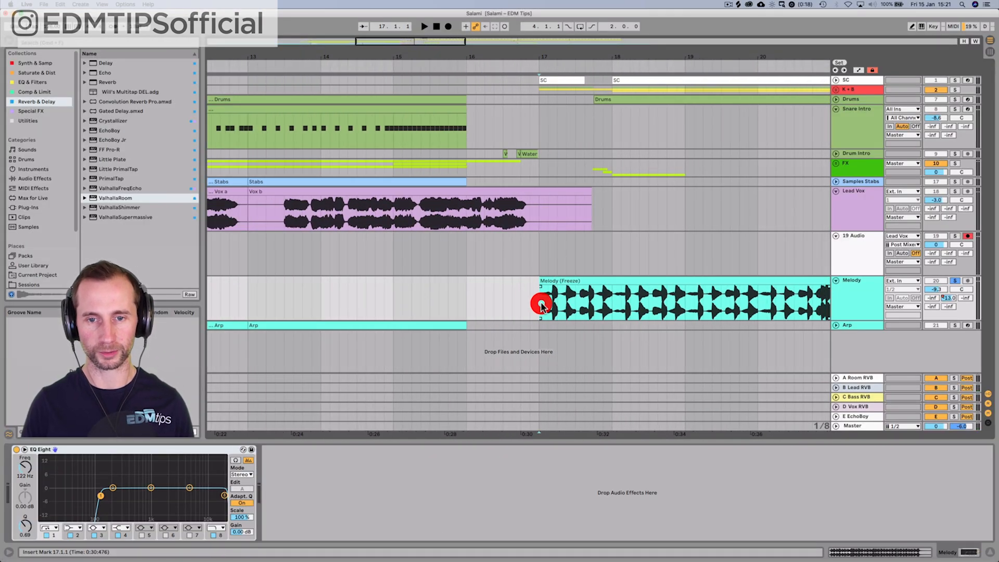
pyautogui.press('super+v')
pyautogui.click(542, 305)
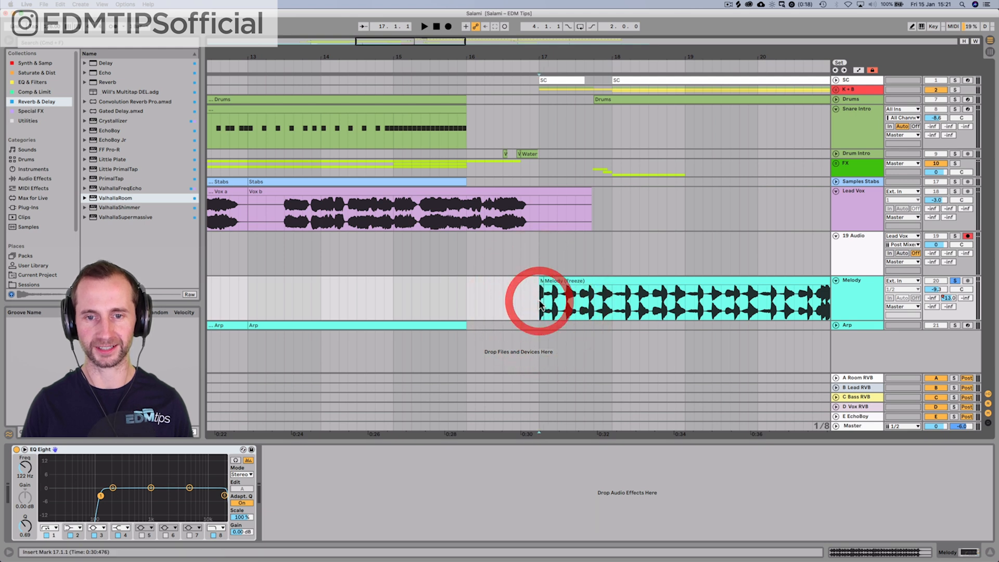
# Play the soloed melody from bar 17, and move the pasted slice to the start of bar 13.
pyautogui.press('space')
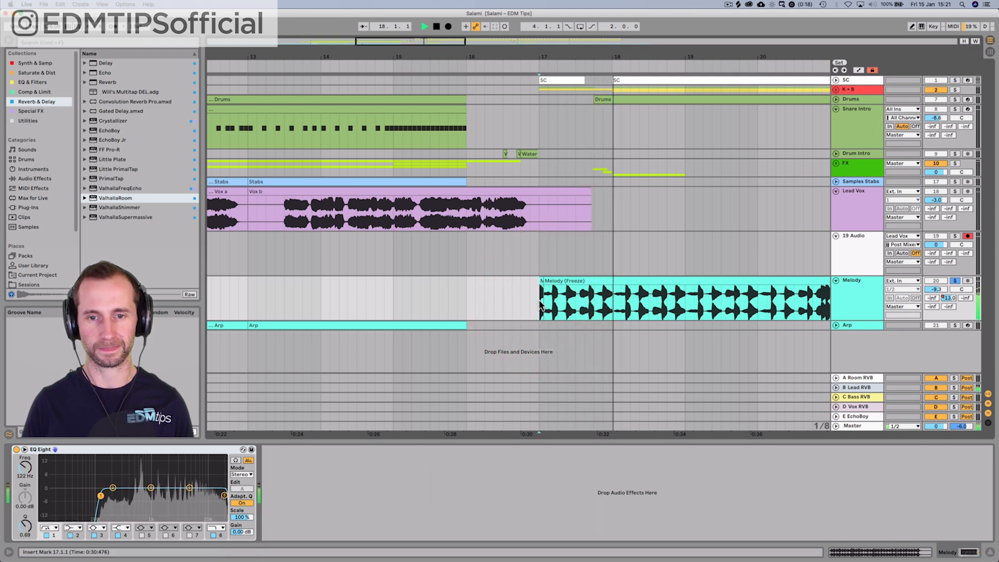
pyautogui.press('space')
pyautogui.moveTo(541, 281); pyautogui.dragTo(310, 291)
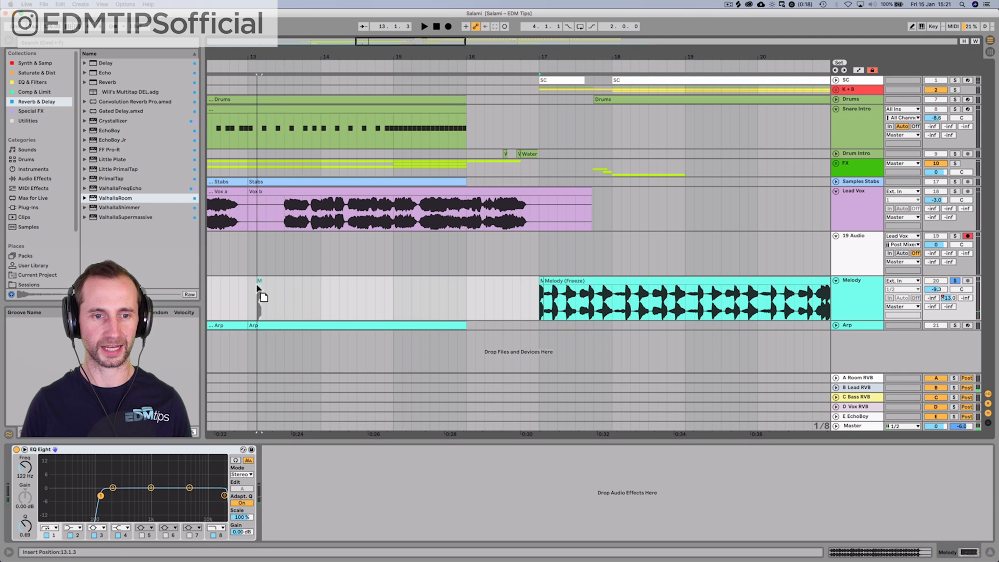
pyautogui.moveTo(250, 283); pyautogui.dragTo(249, 281)
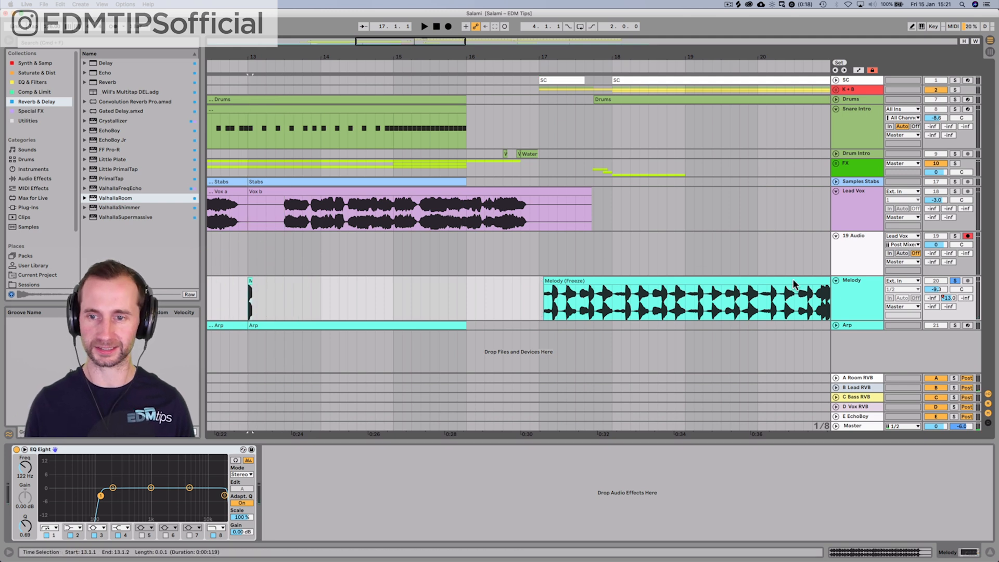
# Unsolo the Melody track and play the full arrangement through bar 17 with the reversed melody reverb leading in.
pyautogui.click(955, 280)
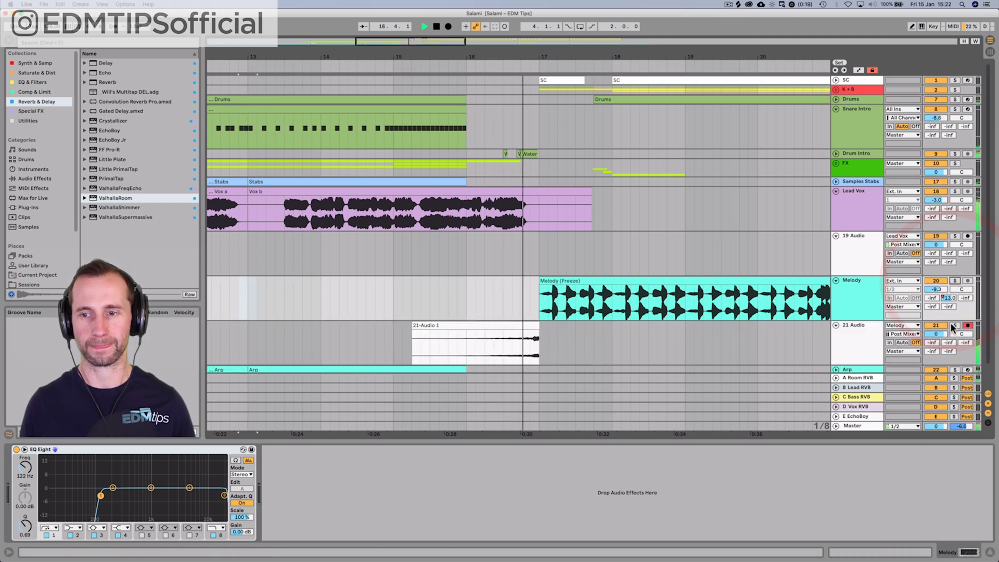
pyautogui.moveTo(550, 58); pyautogui.dragTo(551, 43)
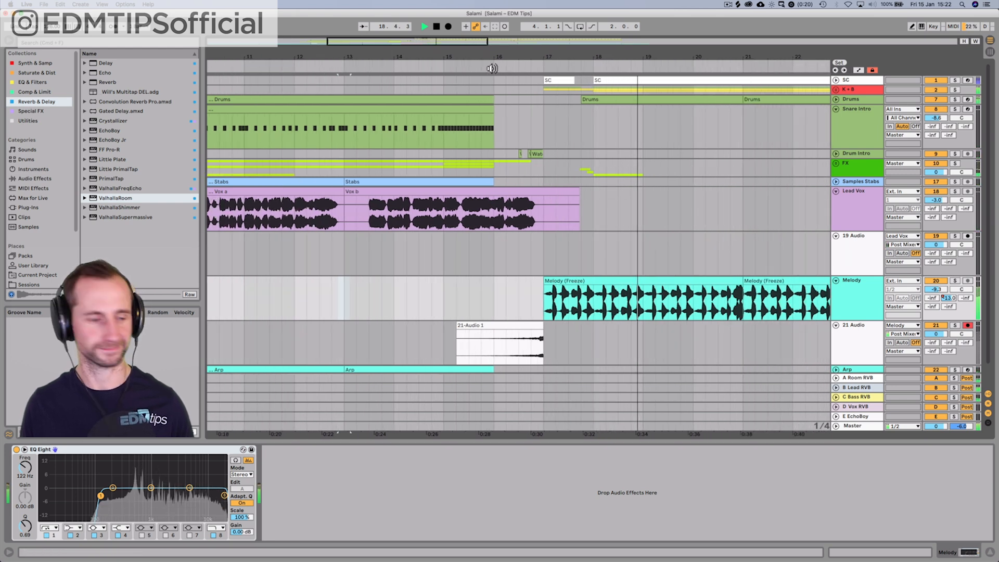
pyautogui.hotkey('alt', 'space')
# Duplicate the reversed melody clip so it ends at bar 21, and shorten the copy to about half a bar with a fade-in.
pyautogui.click(510, 325)
pyautogui.moveTo(510, 325); pyautogui.dragTo(709, 327)
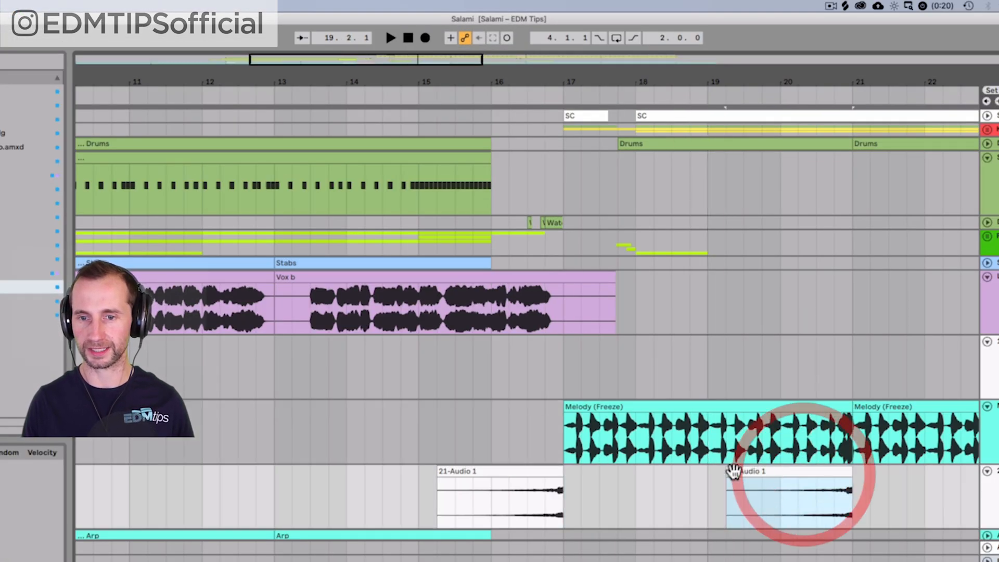
pyautogui.moveTo(728, 489); pyautogui.dragTo(848, 477)
# Play the arrangement across bar 21 to hear the shortened reversed melody copy in context.
pyautogui.click(765, 99)
pyautogui.moveTo(788, 81); pyautogui.dragTo(791, 81)
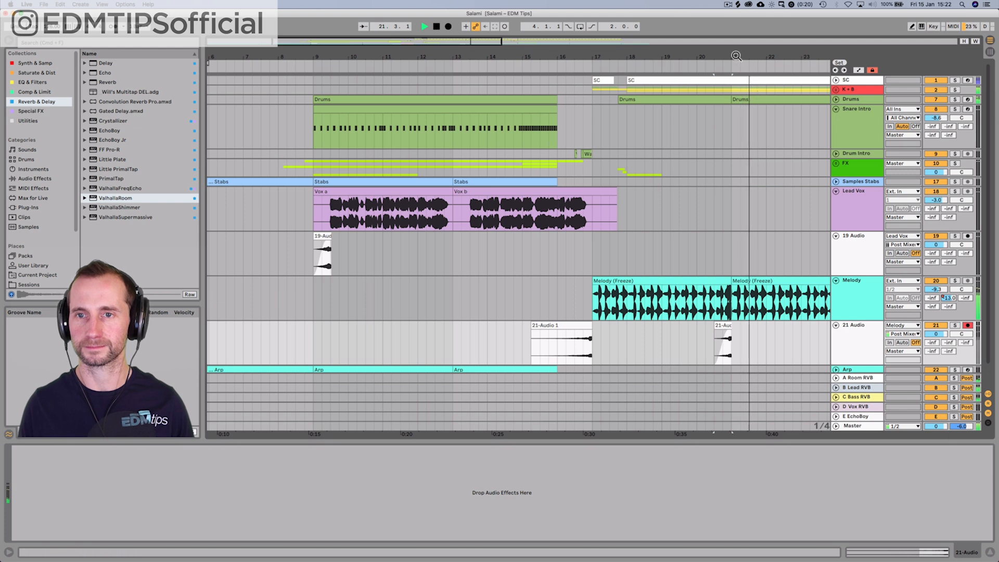
pyautogui.moveTo(737, 55); pyautogui.dragTo(655, 56)
pyautogui.press('space')
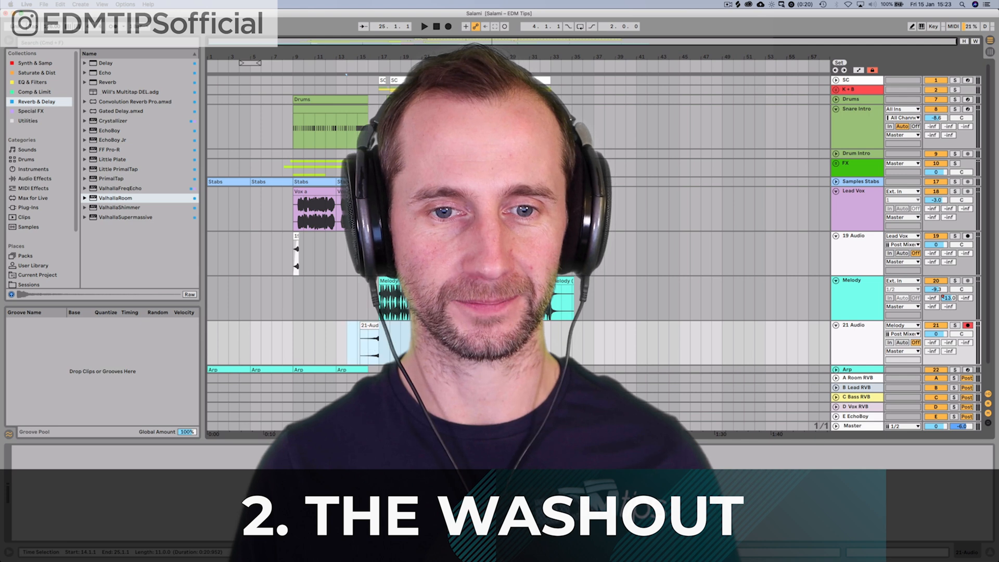
# Delete the reversed reverb clips from the 21 Audio and 19 Audio tracks, along with the 19 Audio track.
pyautogui.press('Delete')
pyautogui.moveTo(293, 252); pyautogui.dragTo(320, 252)
pyautogui.press('Delete')
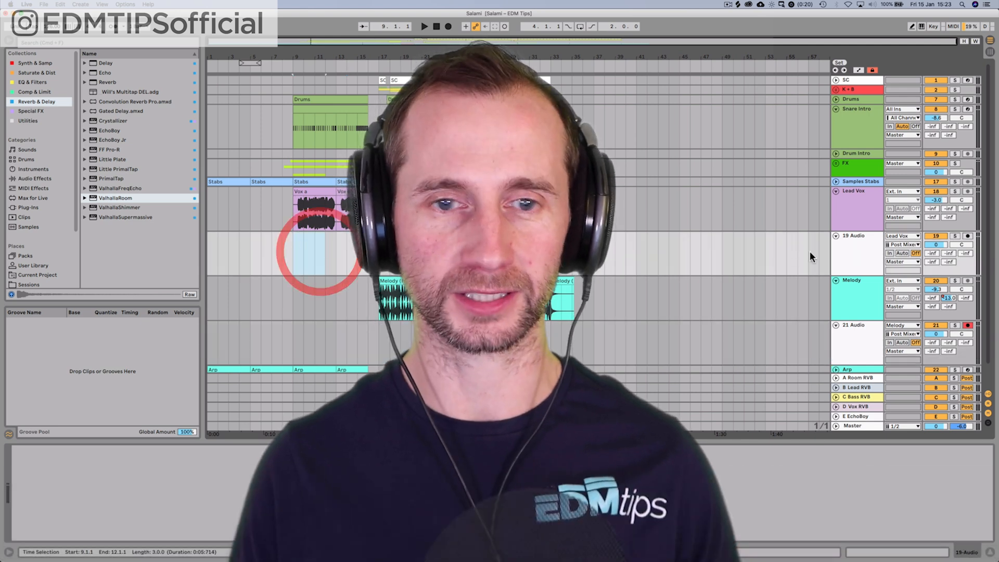
pyautogui.click(862, 244)
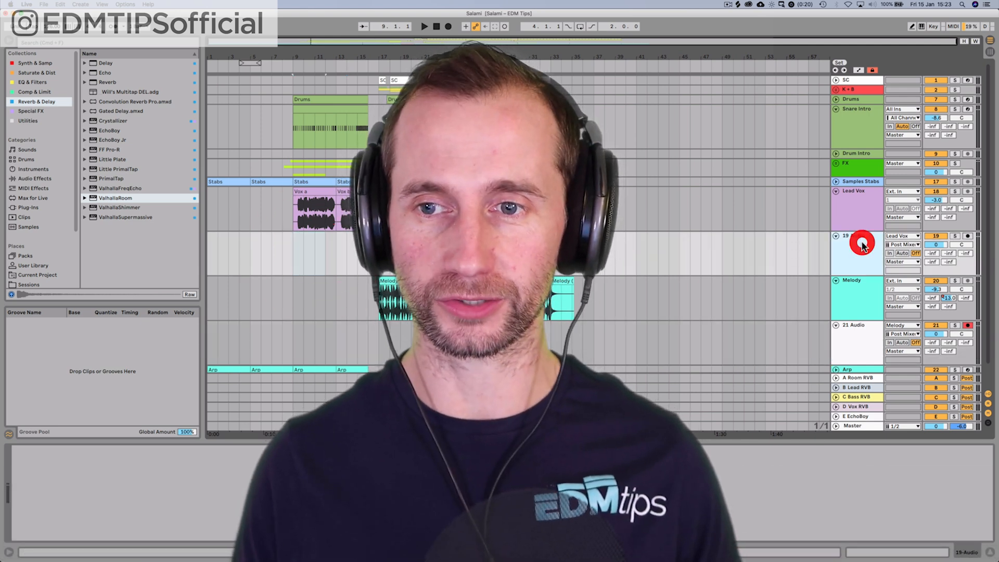
pyautogui.press('BackSpace')
pyautogui.click(848, 294)
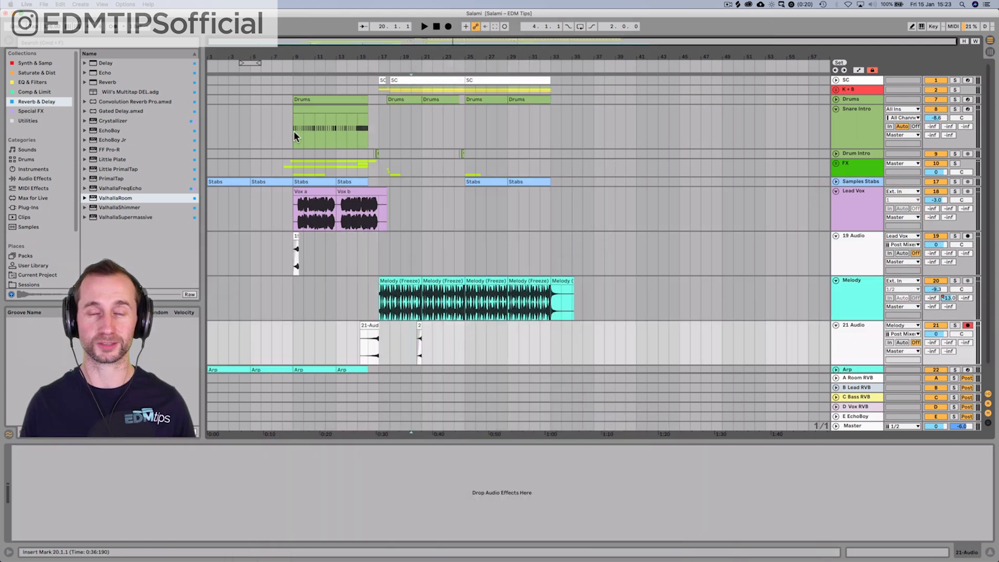
# Play the arrangement from bar 9 through the drop at bar 17 and fold the Snare Intro track.
pyautogui.click(295, 132)
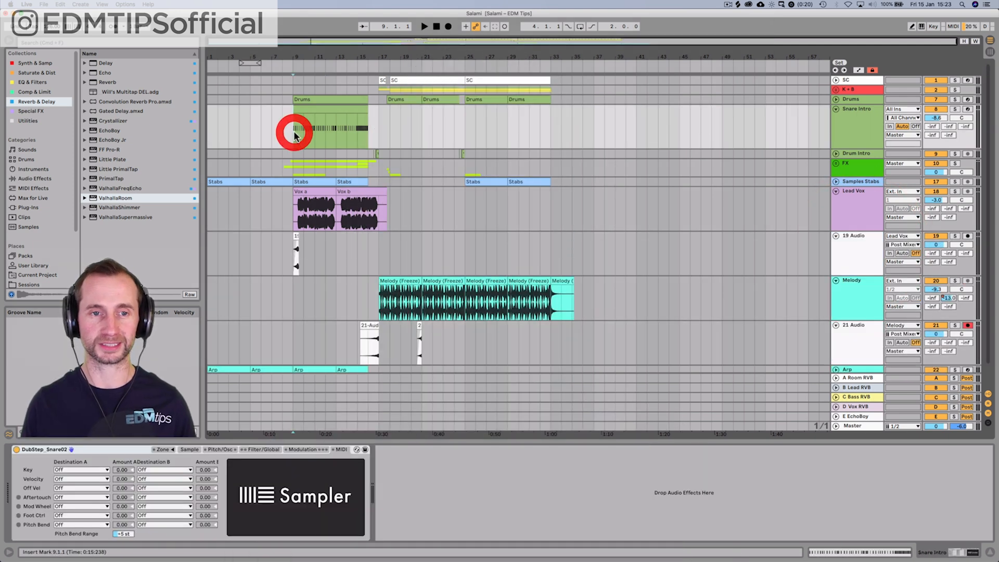
pyautogui.press('space')
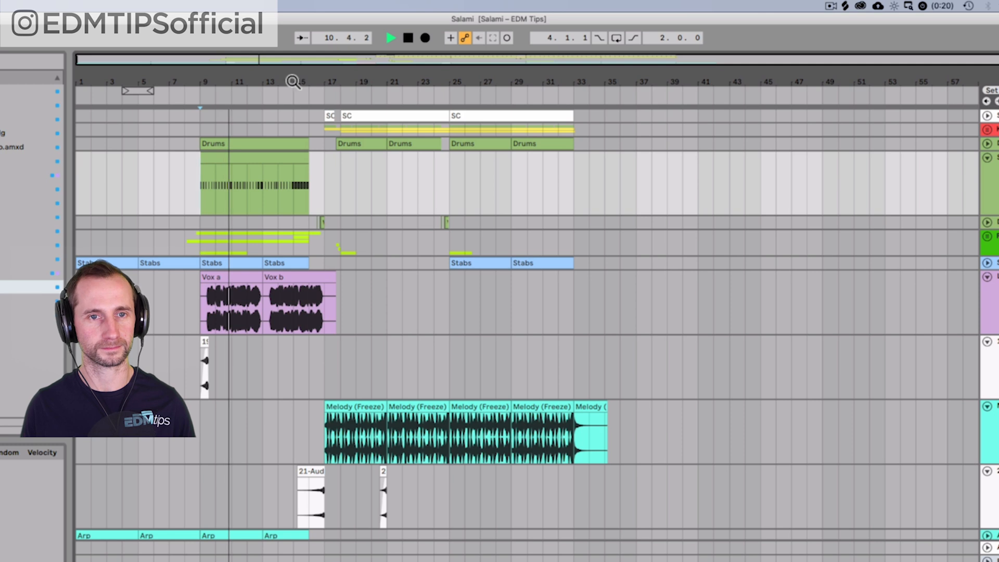
pyautogui.moveTo(261, 79); pyautogui.dragTo(290, 82)
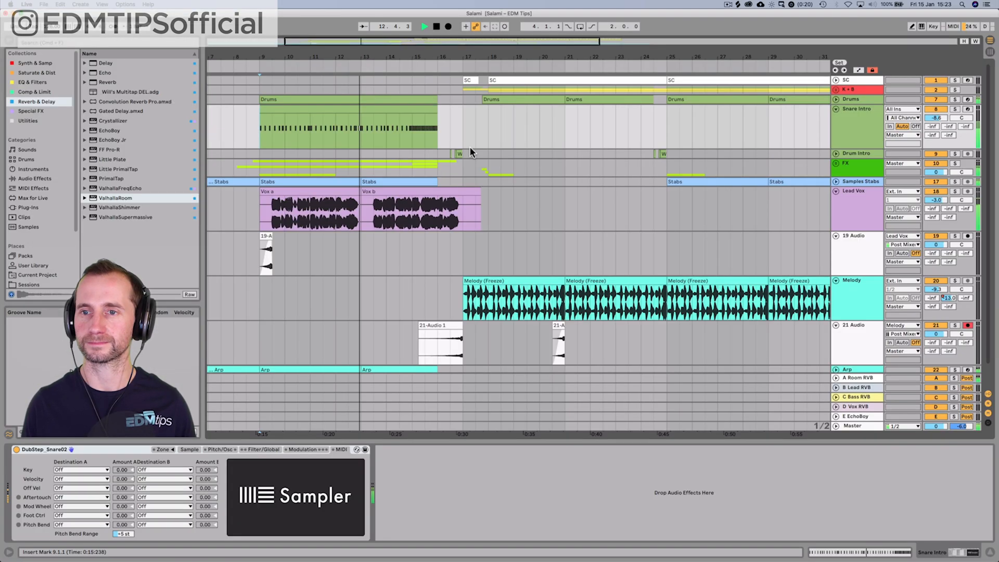
pyautogui.click(837, 109)
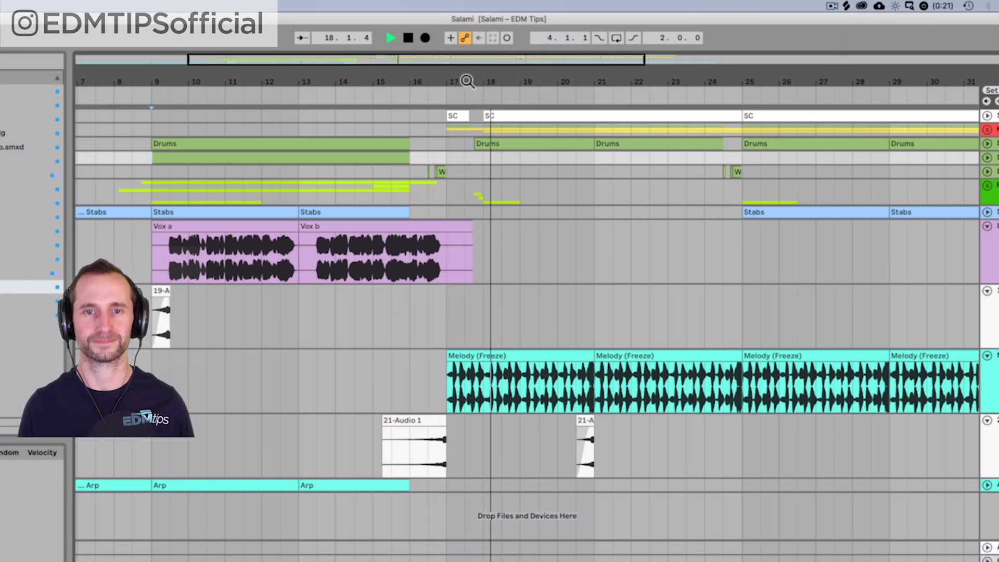
pyautogui.moveTo(470, 77); pyautogui.dragTo(470, 81)
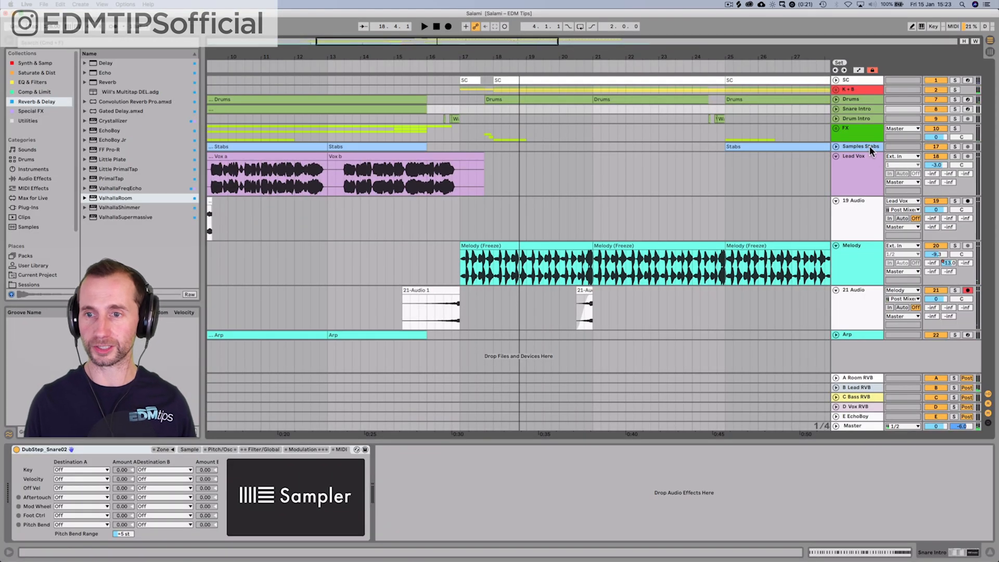
# Solo the Samples Stabs track and set the Dry/Wet of its Reverb to 0%.
pyautogui.click(870, 145)
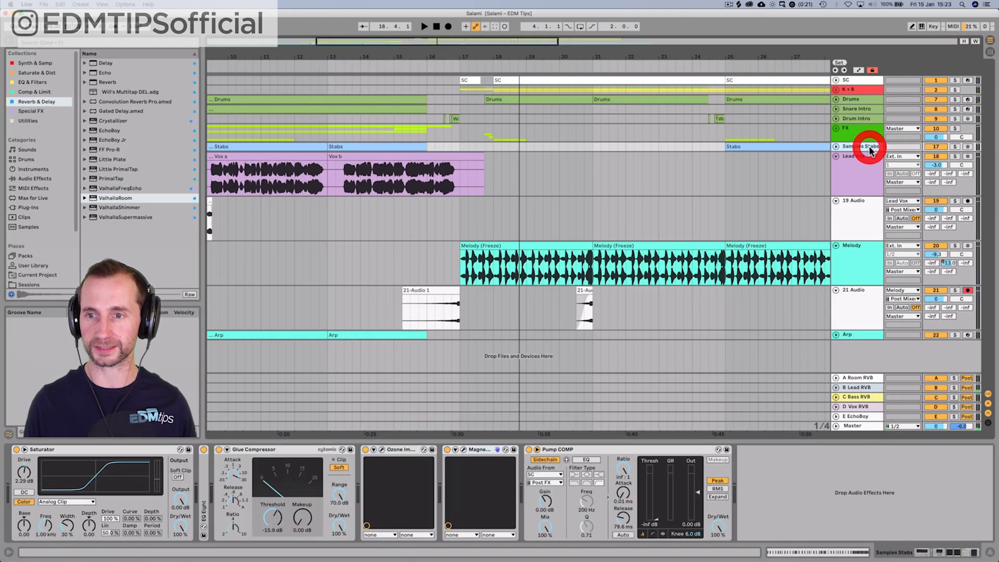
pyautogui.click(955, 146)
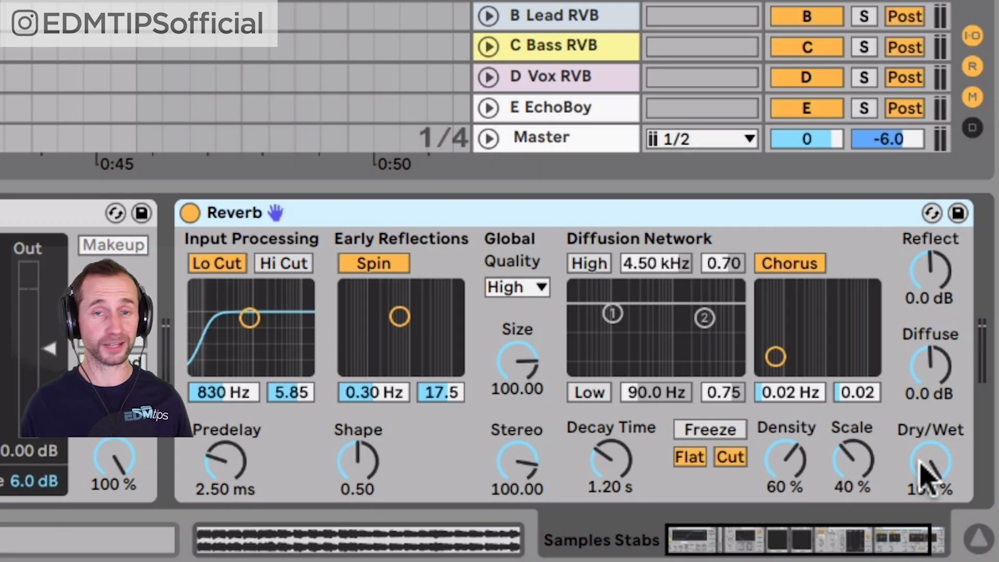
pyautogui.moveTo(924, 474); pyautogui.dragTo(923, 525)
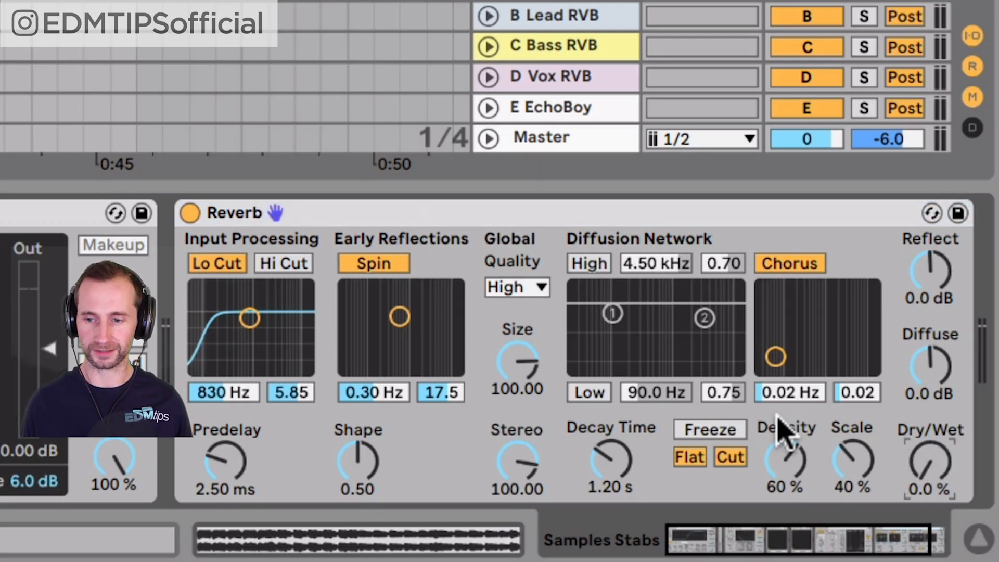
# Automate the Reverb's Dry/Wet in a new lane, ramping up from bar 11 to a peak in bar 16 and back to zero in bar 17.
pyautogui.rightClick(917, 450)
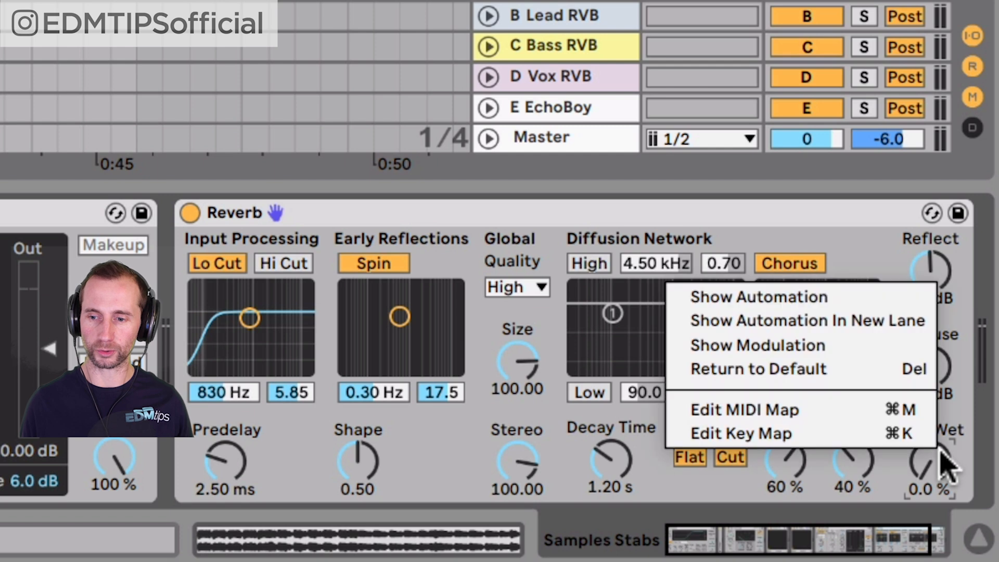
pyautogui.click(842, 320)
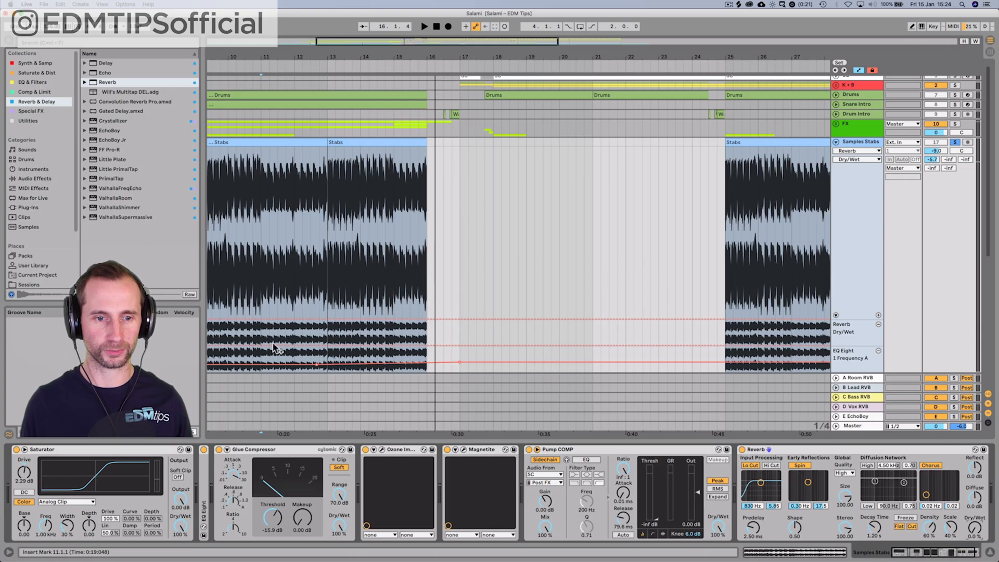
pyautogui.click(275, 348)
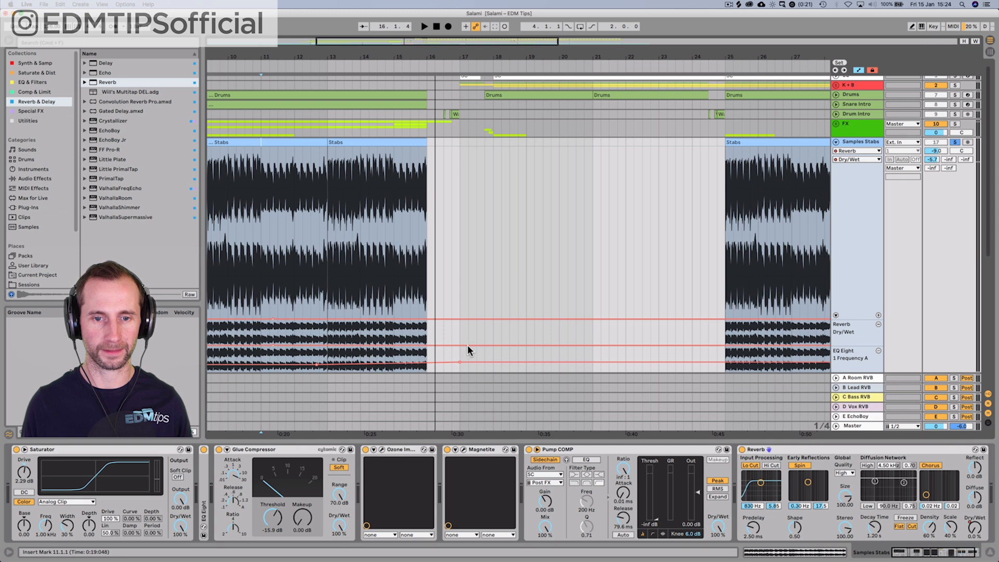
pyautogui.click(468, 344)
pyautogui.moveTo(444, 344); pyautogui.dragTo(432, 309)
# Play the soloed stabs from bar 11 and raise the Reverb's Decay Time to 2.76 s.
pyautogui.click(270, 64)
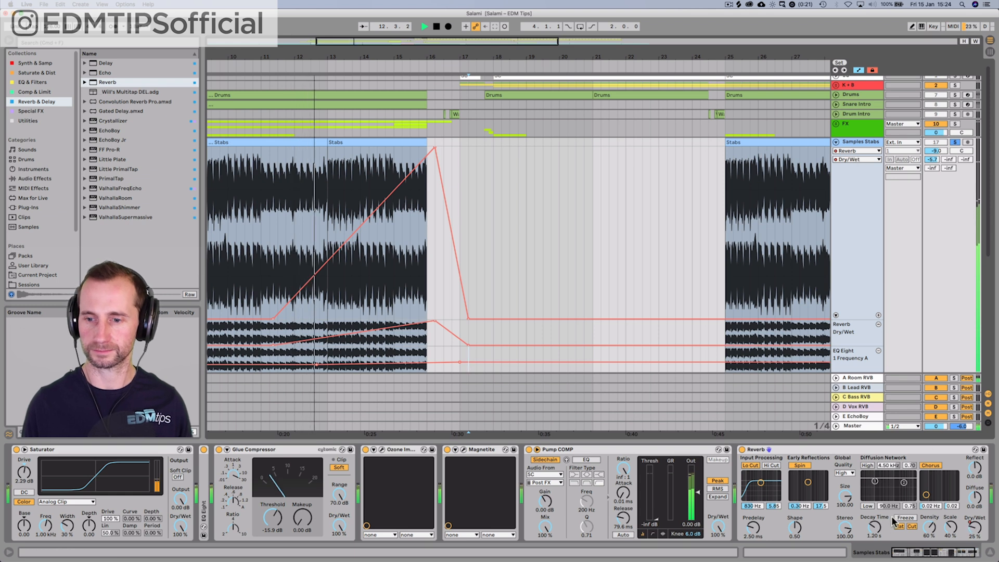
pyautogui.click(874, 530)
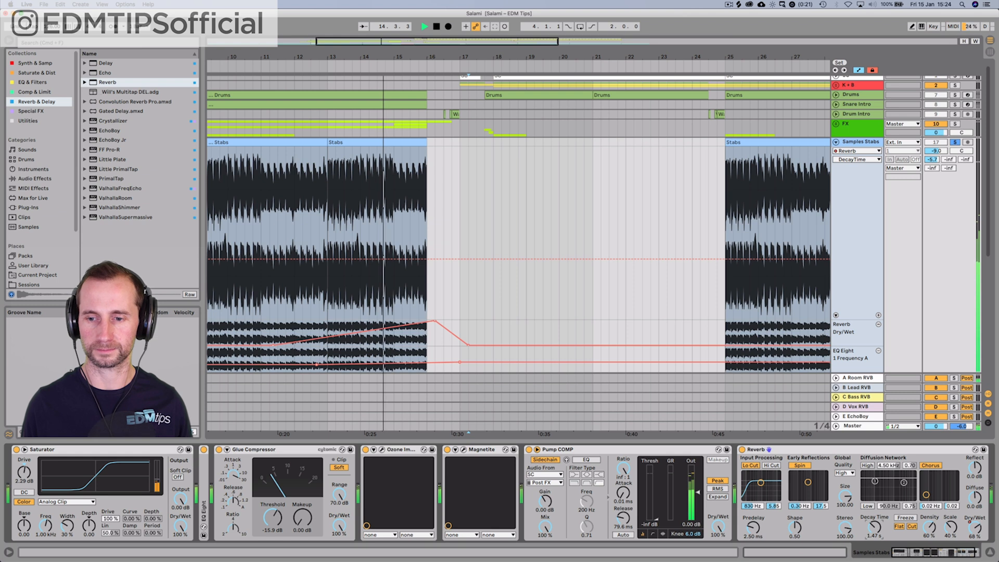
pyautogui.moveTo(977, 498); pyautogui.dragTo(975, 439)
pyautogui.press('space')
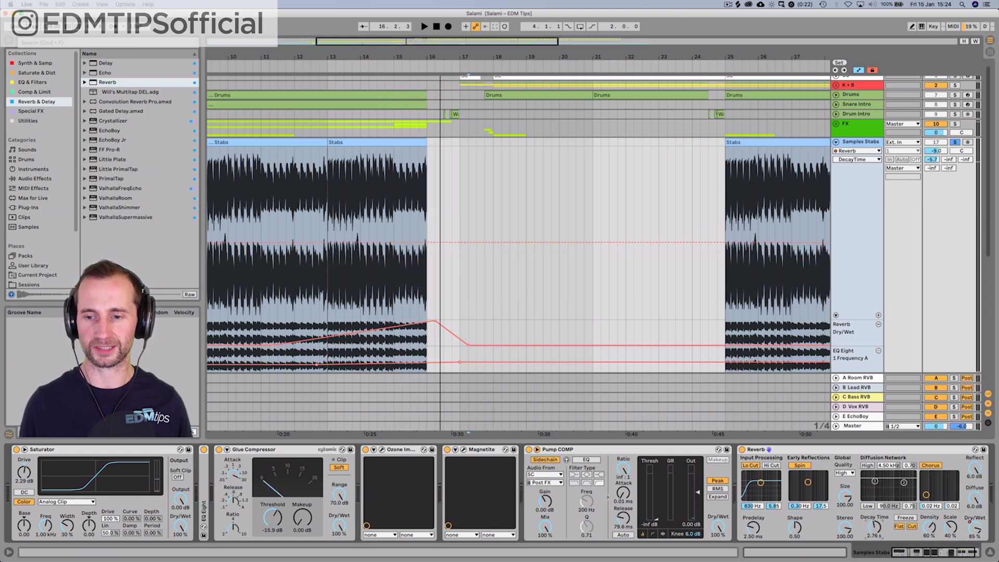
# Unsolo the Samples Stabs track and play the full arrangement from about bar 12 through the drop.
pyautogui.click(956, 143)
pyautogui.press('space')
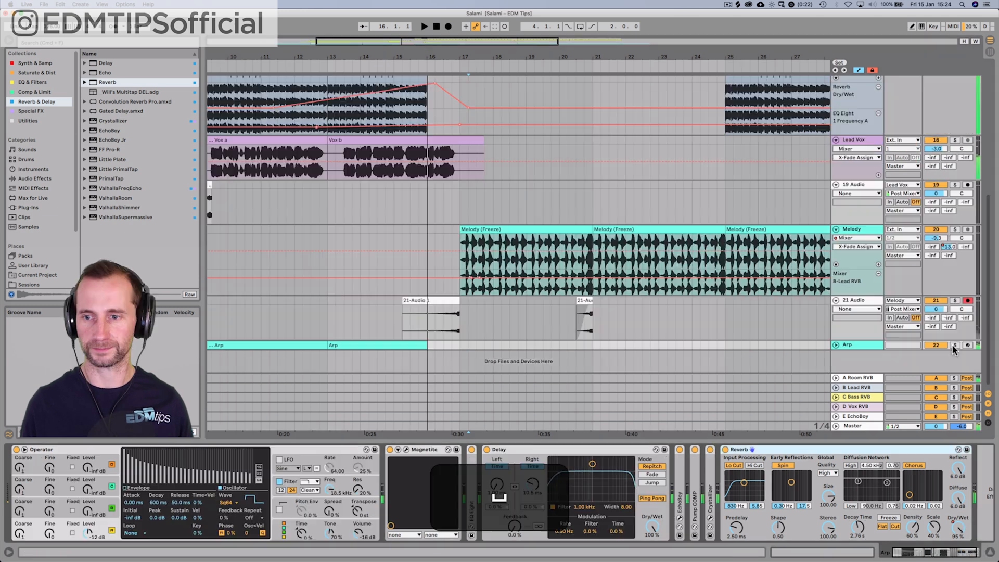
pyautogui.click(955, 346)
pyautogui.click(310, 62)
pyautogui.click(954, 345)
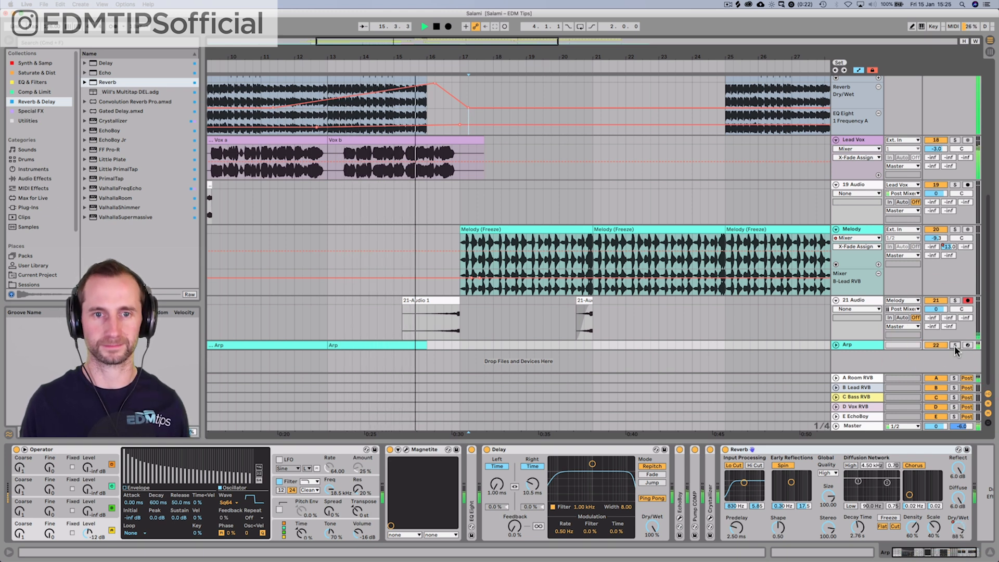
pyautogui.scroll(5, 678, 219)
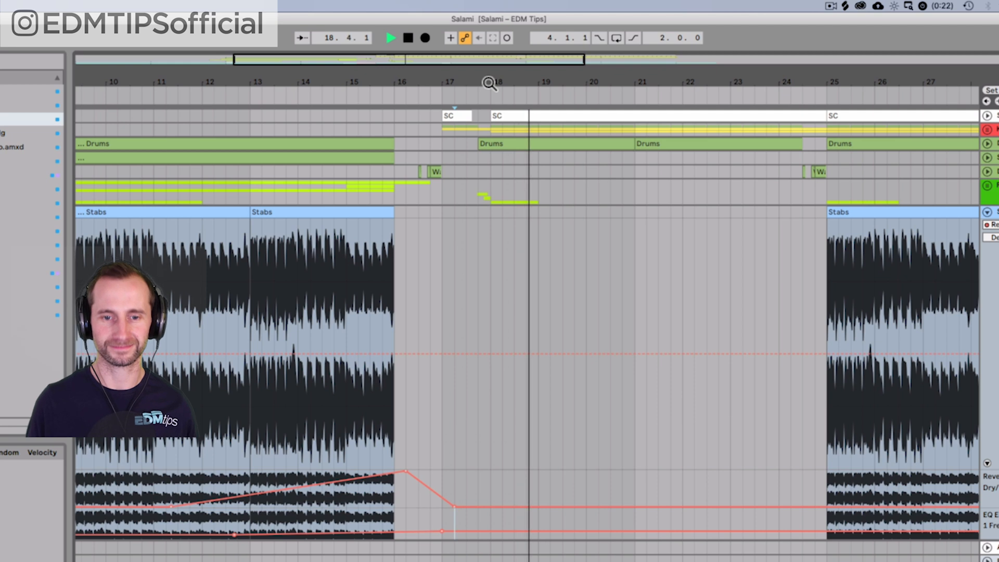
pyautogui.moveTo(489, 84); pyautogui.dragTo(492, 84)
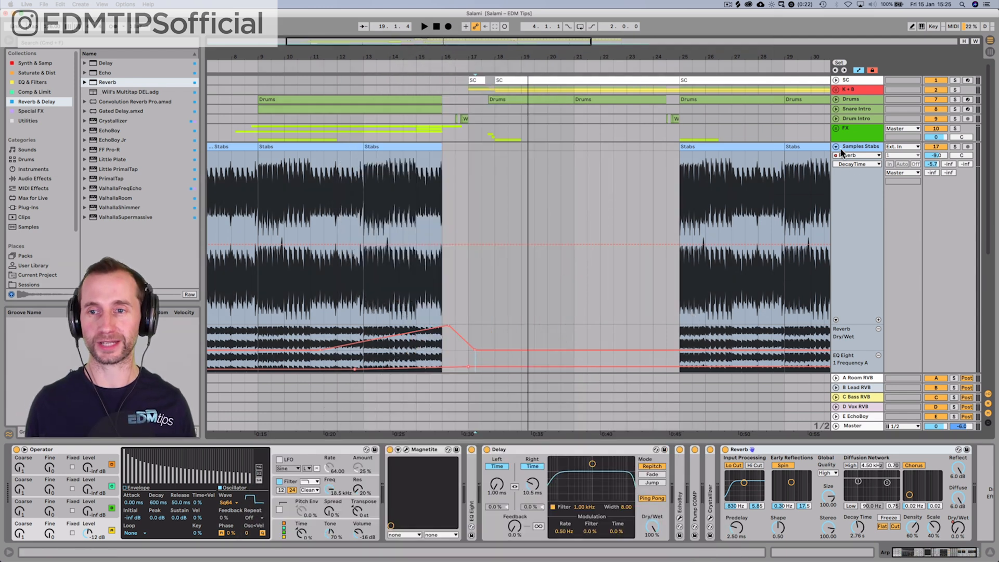
# Fold the Samples Stabs and Lead Vox tracks and play the Arp track soloed from the start of the song.
pyautogui.click(835, 146)
pyautogui.click(836, 155)
pyautogui.click(436, 26)
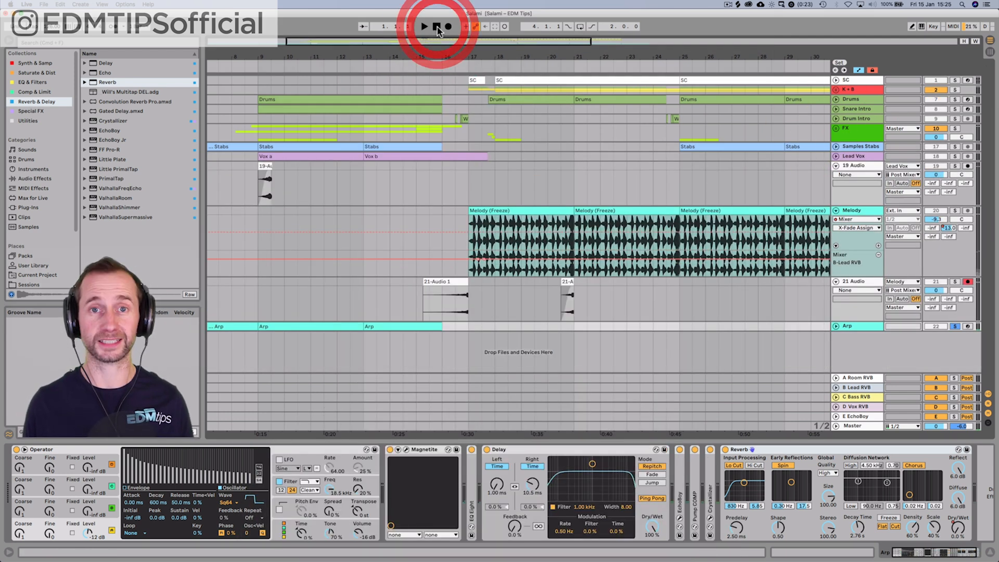
pyautogui.press('space')
pyautogui.moveTo(264, 55); pyautogui.dragTo(295, 24)
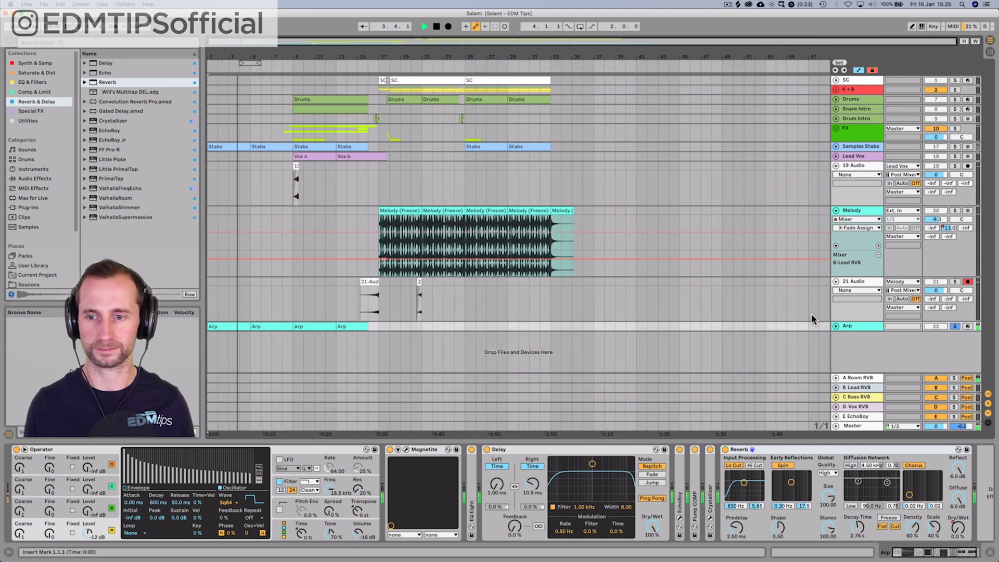
pyautogui.press('space')
# Unfold the Arp track, hide the automation, and copy its first clip to bar 37.
pyautogui.click(851, 326)
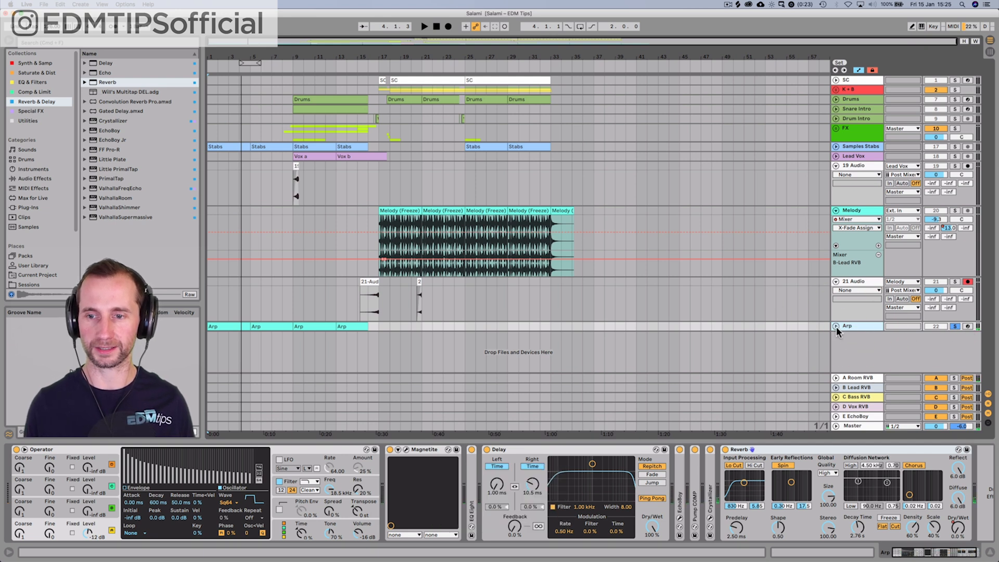
pyautogui.click(836, 327)
pyautogui.click(226, 327)
pyautogui.press('a')
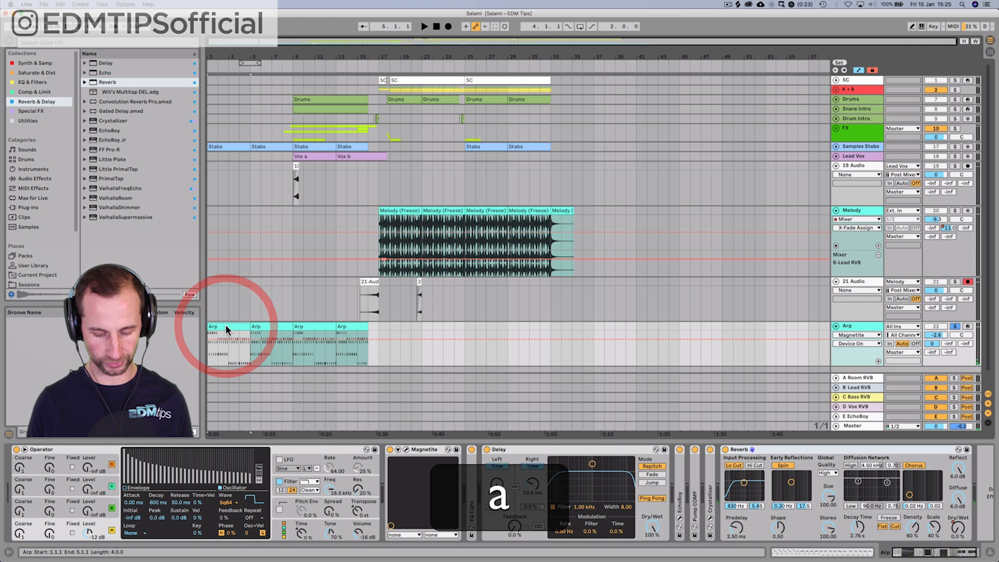
pyautogui.keyDown('alt'); pyautogui.click(226, 326); pyautogui.keyUp('alt')
pyautogui.moveTo(228, 299); pyautogui.dragTo(612, 325)
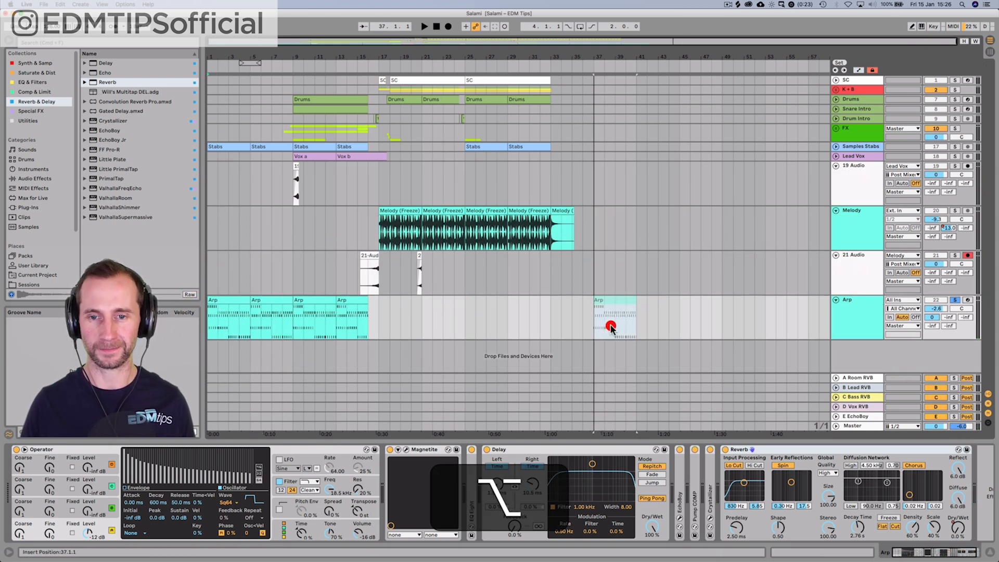
# Delete all notes in the Arp clip at bar 37 and add a single 1/16 C4 note at its start.
pyautogui.doubleClick(604, 299)
pyautogui.hotkey('shift', 'Tab')
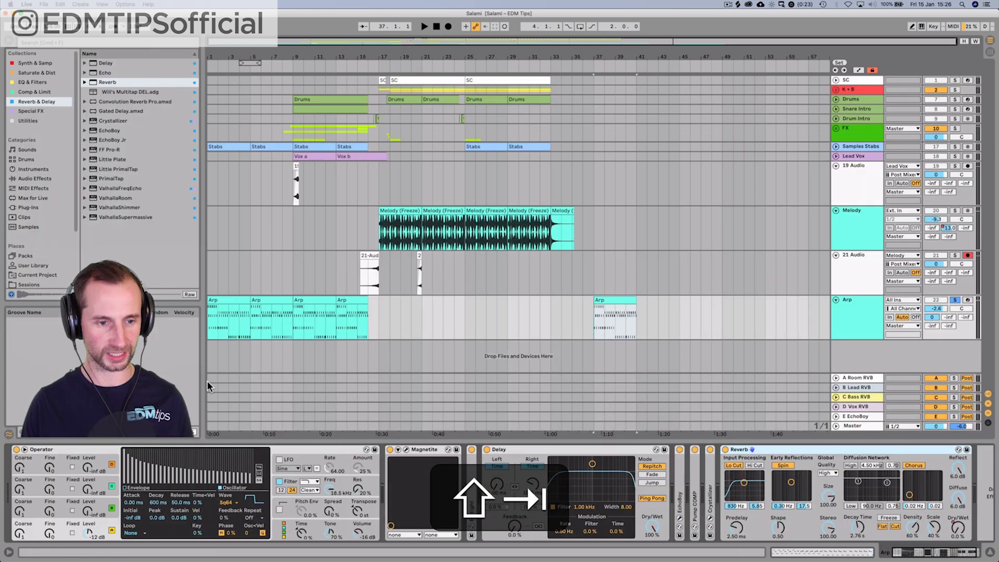
pyautogui.doubleClick(618, 297)
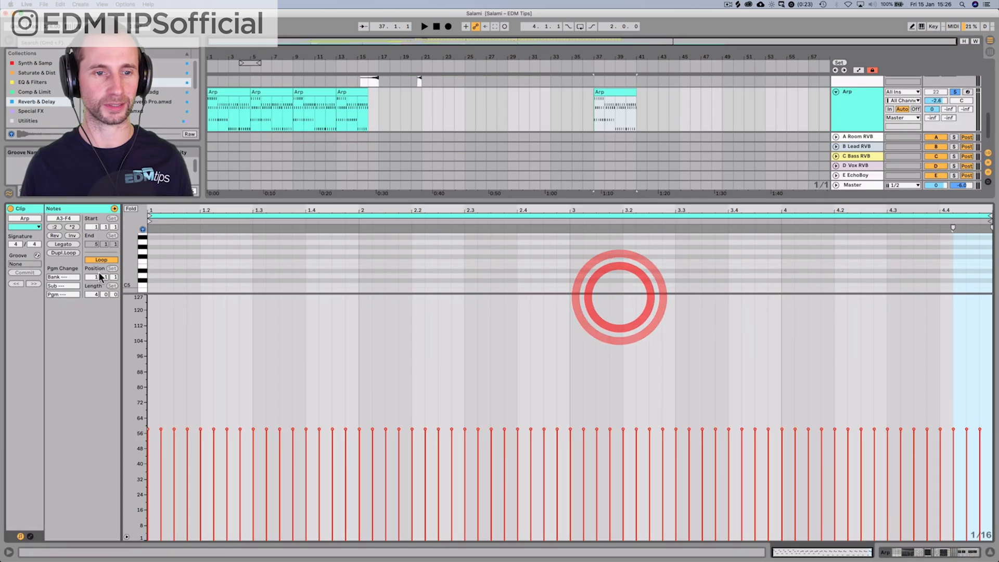
pyautogui.moveTo(89, 206); pyautogui.dragTo(88, 219)
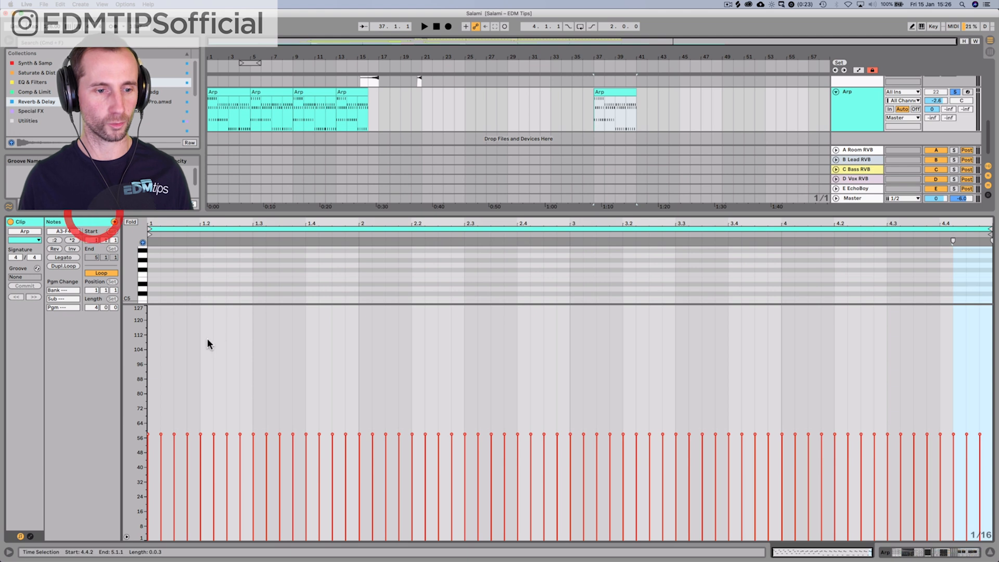
pyautogui.moveTo(236, 303); pyautogui.dragTo(245, 500)
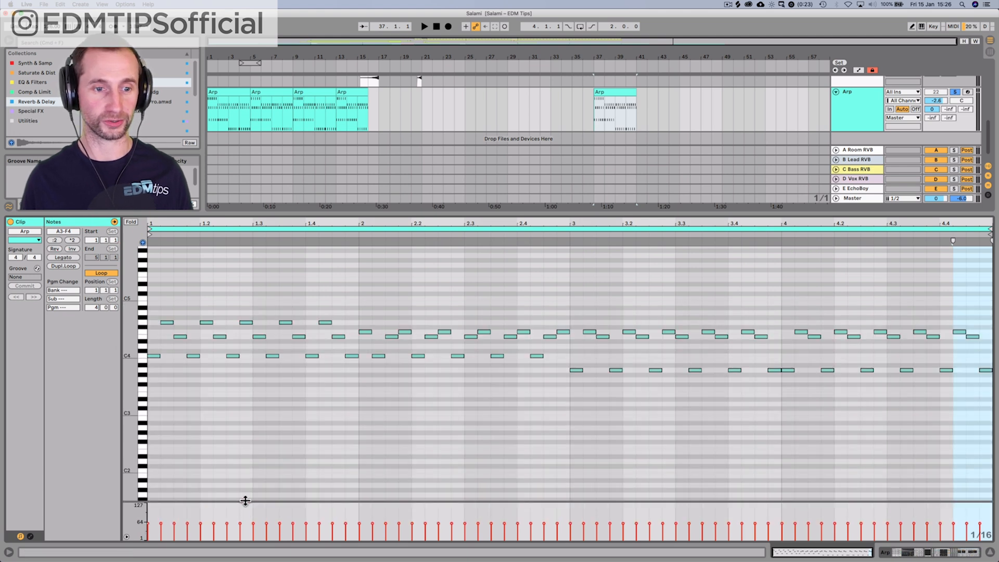
pyautogui.moveTo(156, 307); pyautogui.dragTo(994, 375)
pyautogui.press('BackSpace')
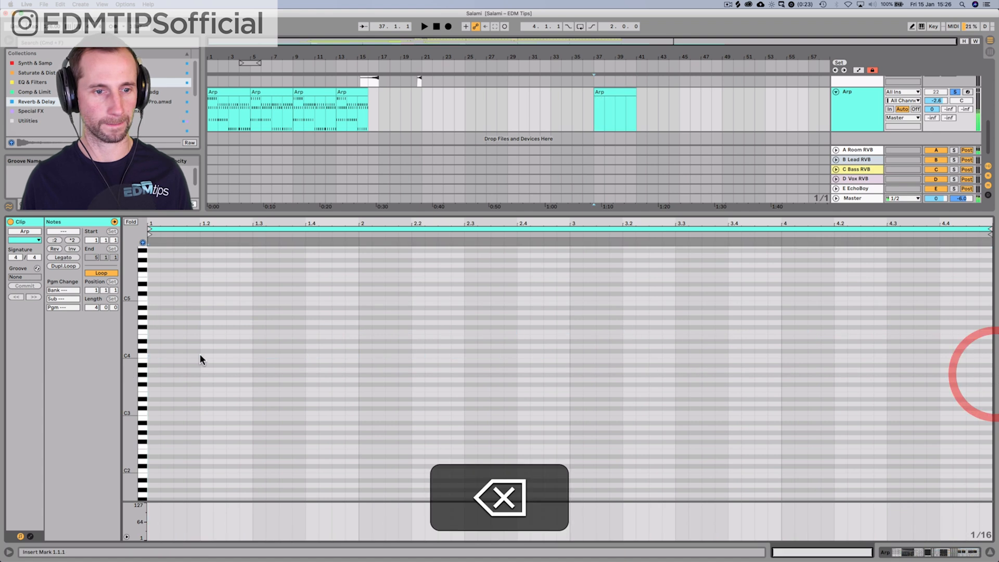
pyautogui.doubleClick(154, 356)
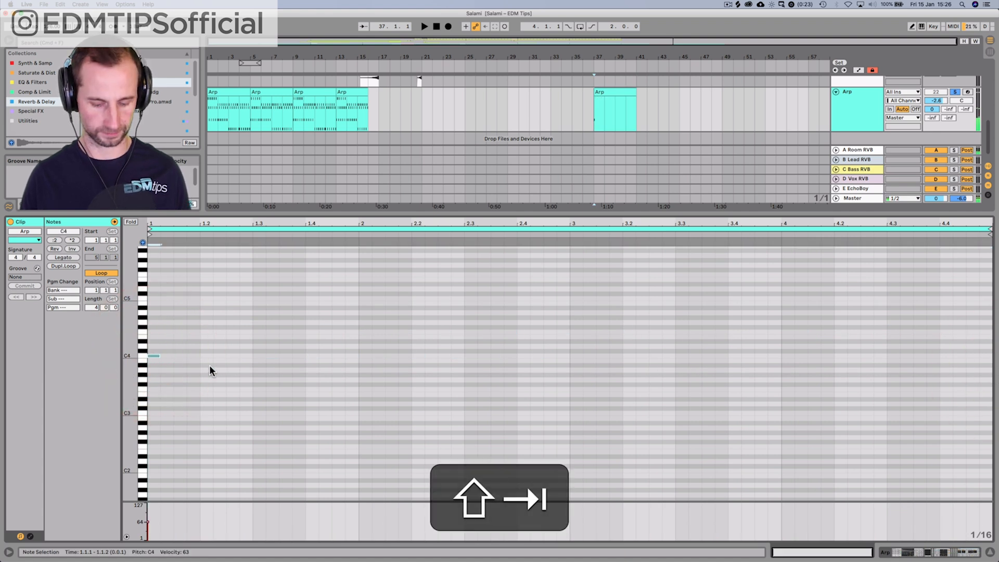
# Replace the Reverb at the end of the Arp track's device chain with ValhallaRoom.
pyautogui.hotkey('shift', 'Tab')
pyautogui.click(778, 459)
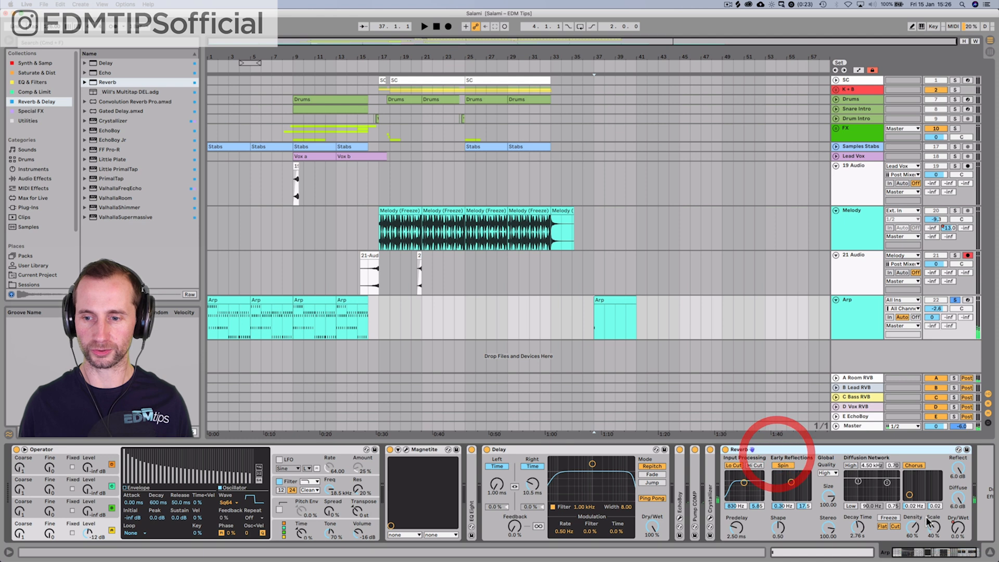
pyautogui.click(883, 454)
pyautogui.press('BackSpace')
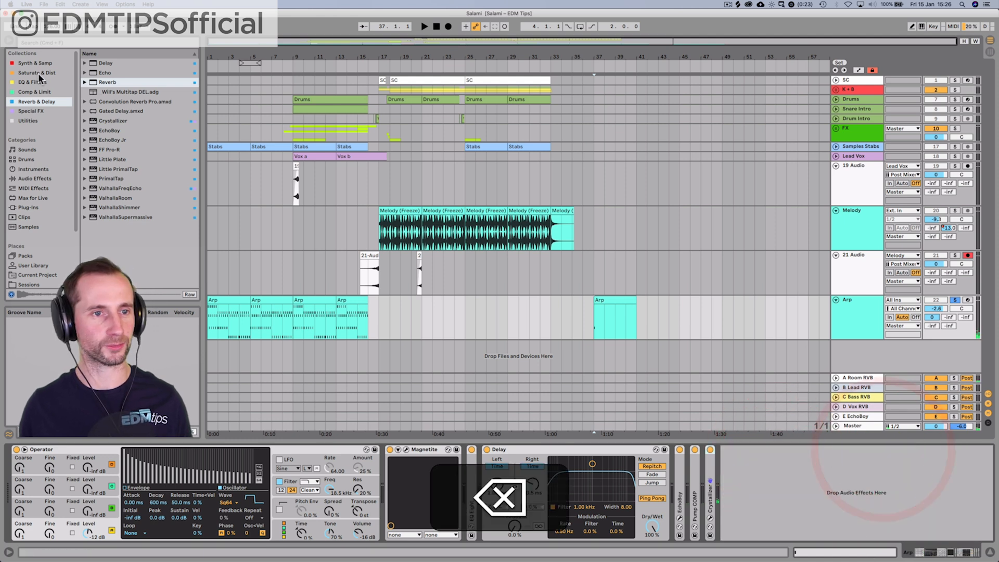
pyautogui.moveTo(124, 198)
pyautogui.mouseDown()
pyautogui.moveTo(566, 319)
pyautogui.moveTo(730, 492)
pyautogui.mouseUp()
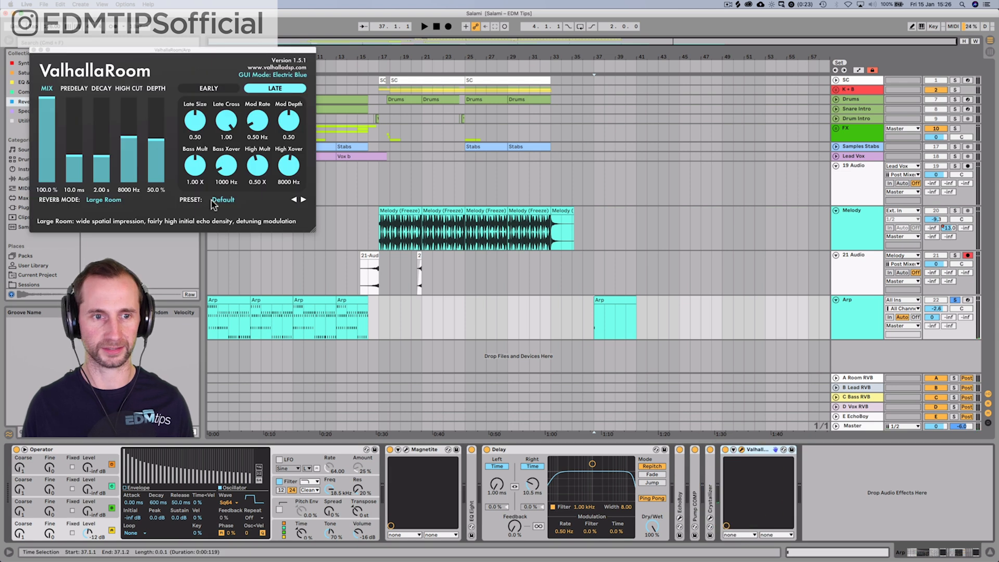
# Set ValhallaRoom's decay to 55.68 s and bypass EchoBoy and Crystallizer while auditioning the note from bar 37.
pyautogui.press('space')
pyautogui.click(710, 450)
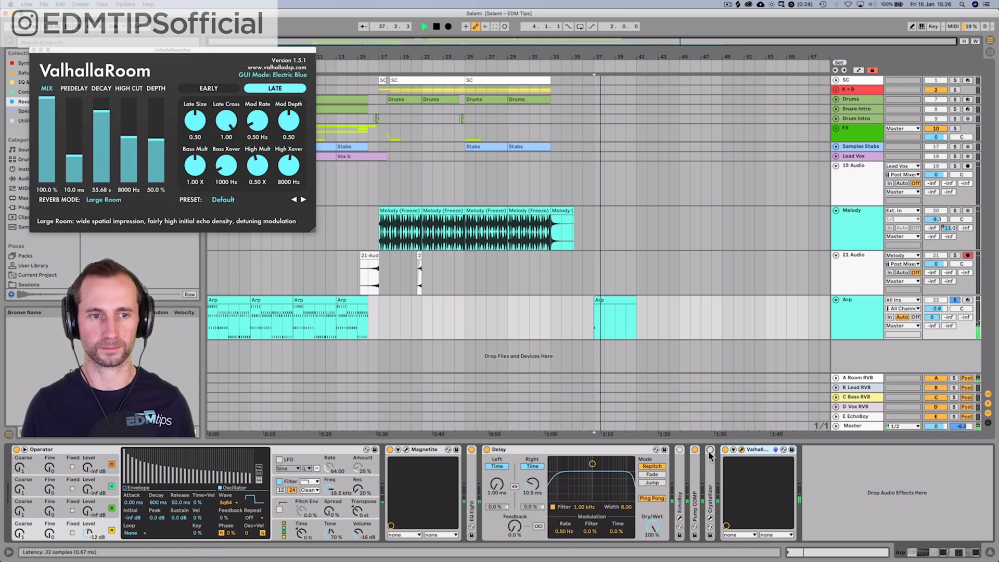
pyautogui.press('space')
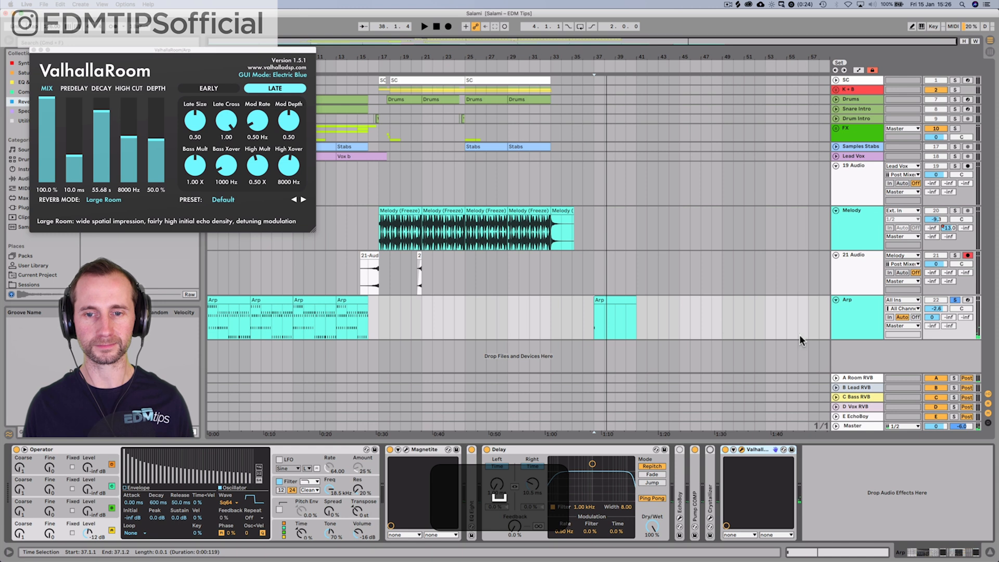
# Insert an audio track below Arp, take its input from Arp post mixer, and record the reverb tail from bar 37 to about 39.3.
pyautogui.click(861, 320)
pyautogui.press('super+t')
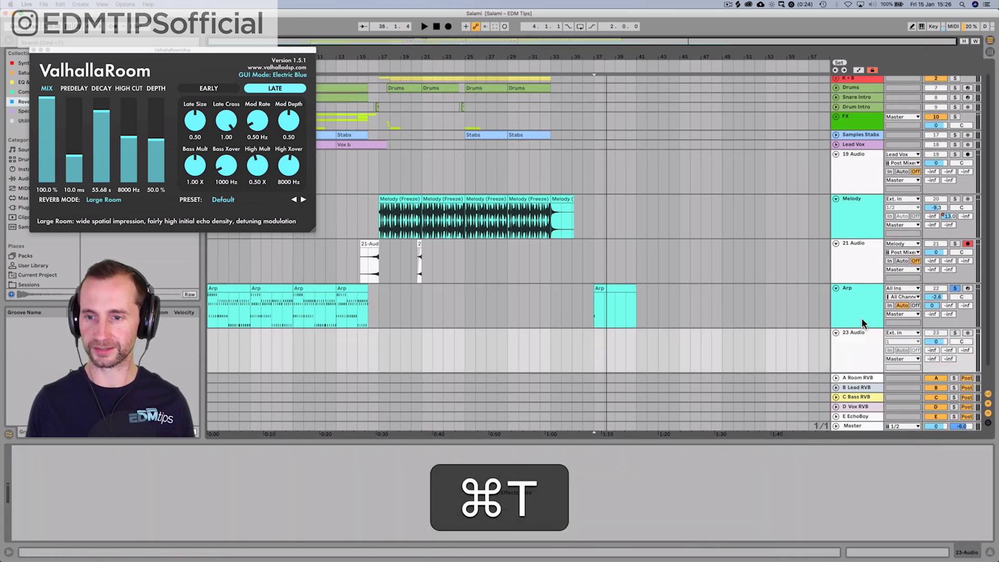
pyautogui.click(955, 334)
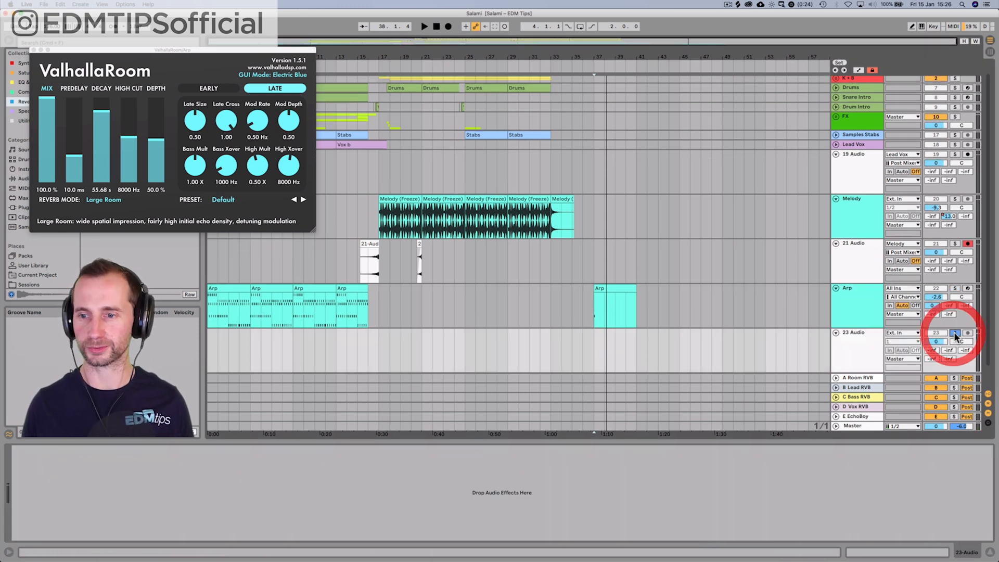
pyautogui.click(904, 333)
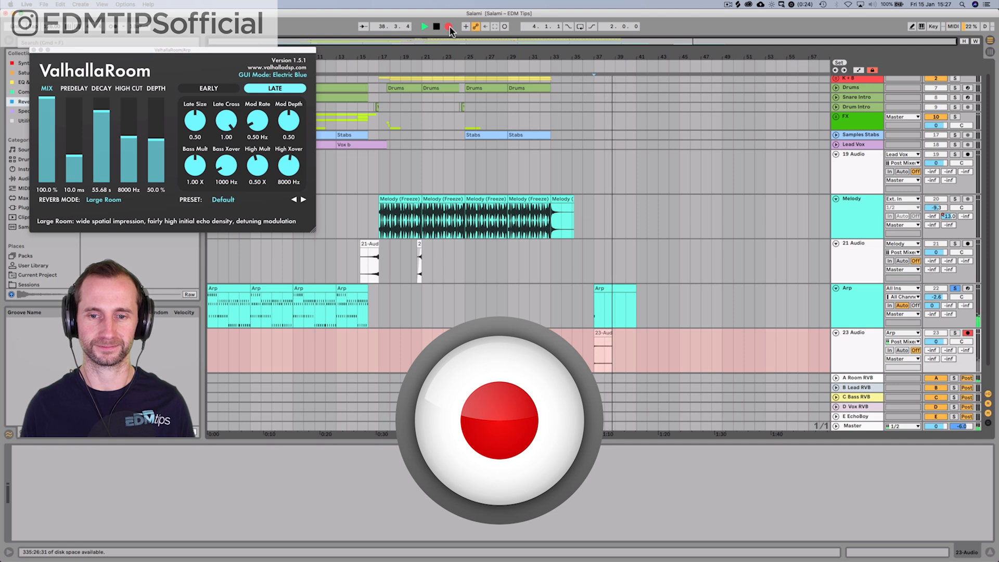
pyautogui.press('space')
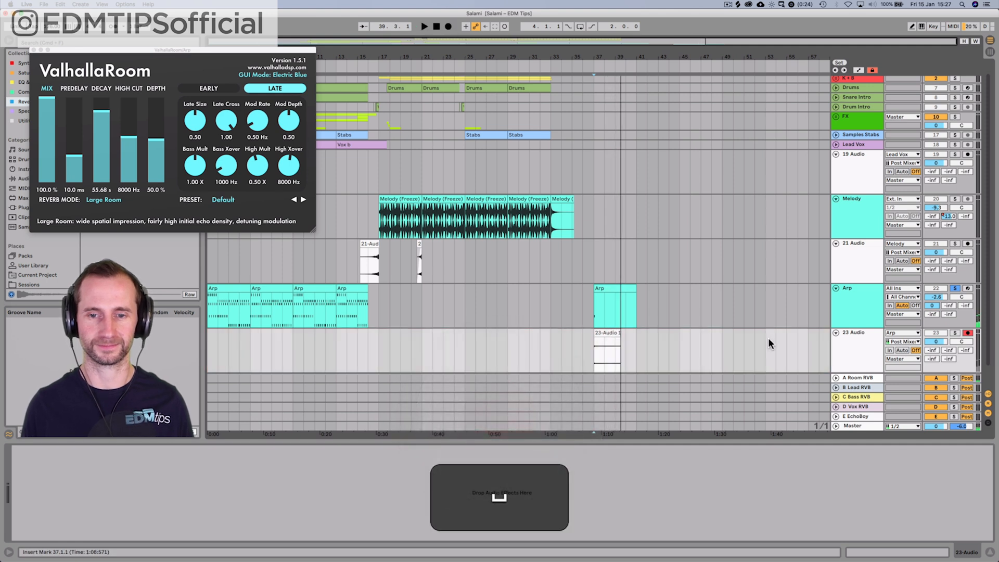
# Delete the Arp clip at bar 37, remove ValhallaRoom, and re-enable EchoBoy and Crystallizer.
pyautogui.click(847, 307)
pyautogui.click(606, 292)
pyautogui.press('BackSpace')
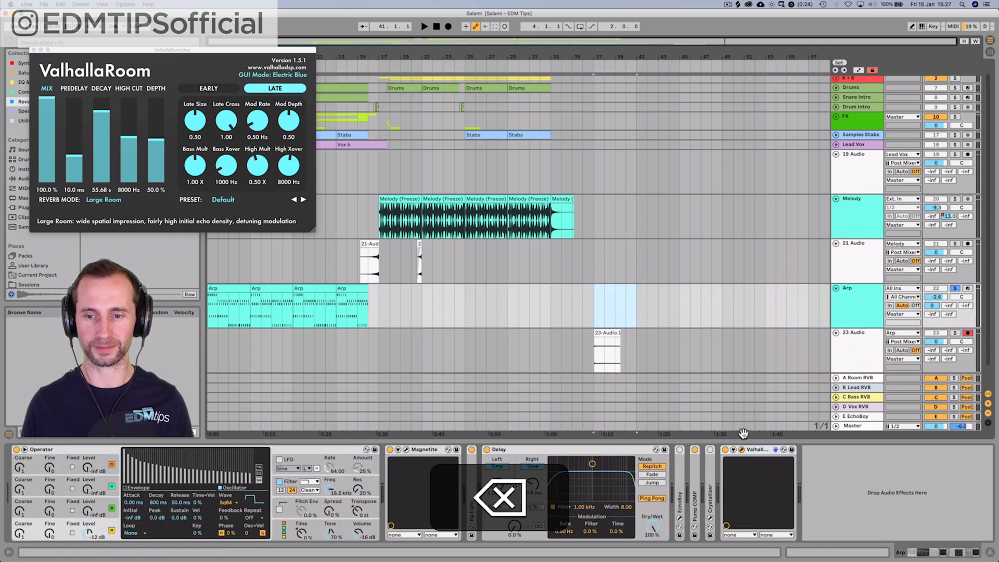
pyautogui.click(751, 450)
pyautogui.press('BackSpace')
pyautogui.click(678, 450)
pyautogui.click(710, 450)
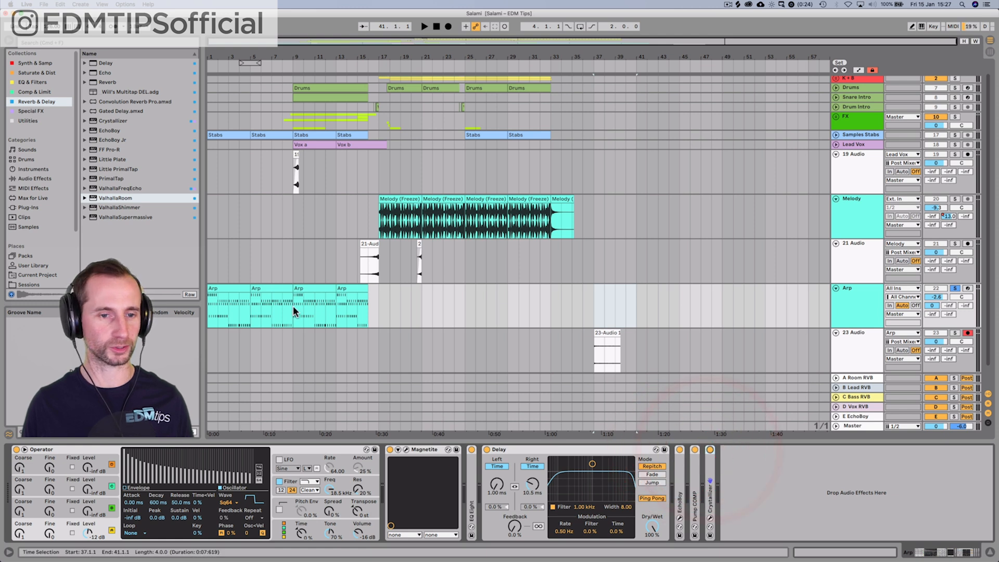
# Raise the gain of the recorded clip on the 23 Audio track to 21.4 dB.
pyautogui.click(595, 350)
pyautogui.doubleClick(603, 335)
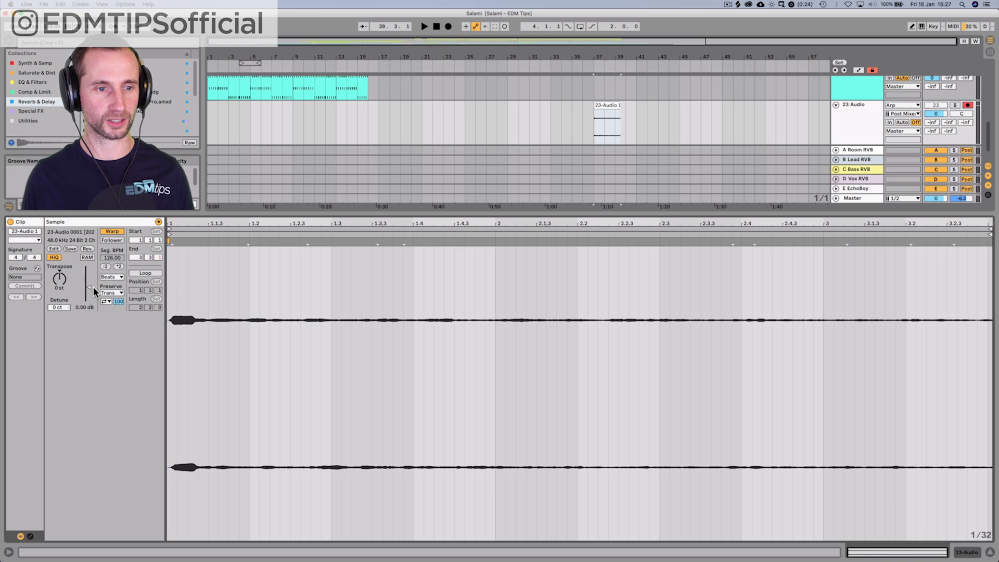
pyautogui.moveTo(88, 287); pyautogui.dragTo(89, 268)
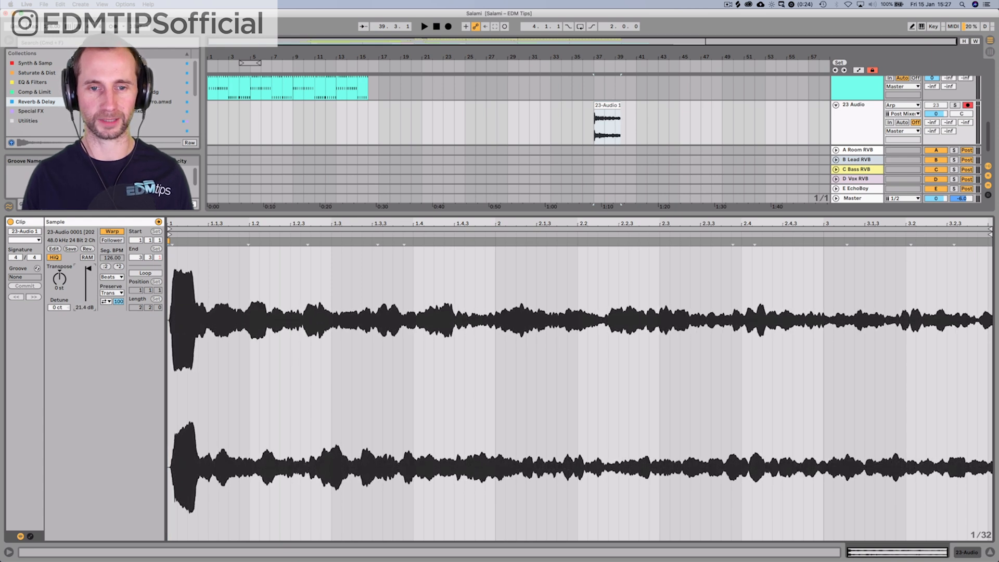
pyautogui.hotkey('shift', 'Tab')
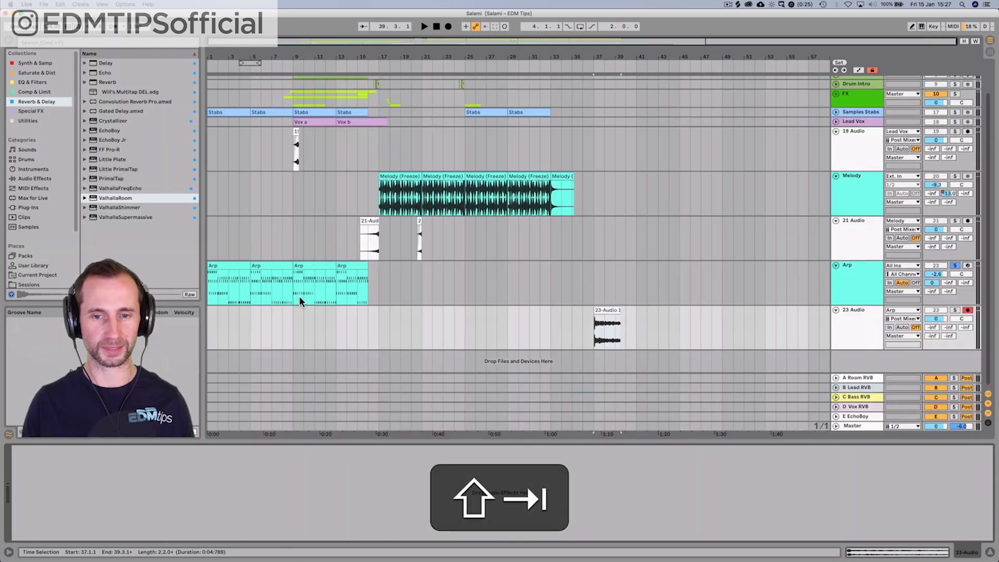
# Trim the start of the recorded clip to 37.1.3 to cut off the initial note, and consolidate it.
pyautogui.moveTo(593, 56); pyautogui.dragTo(608, 115)
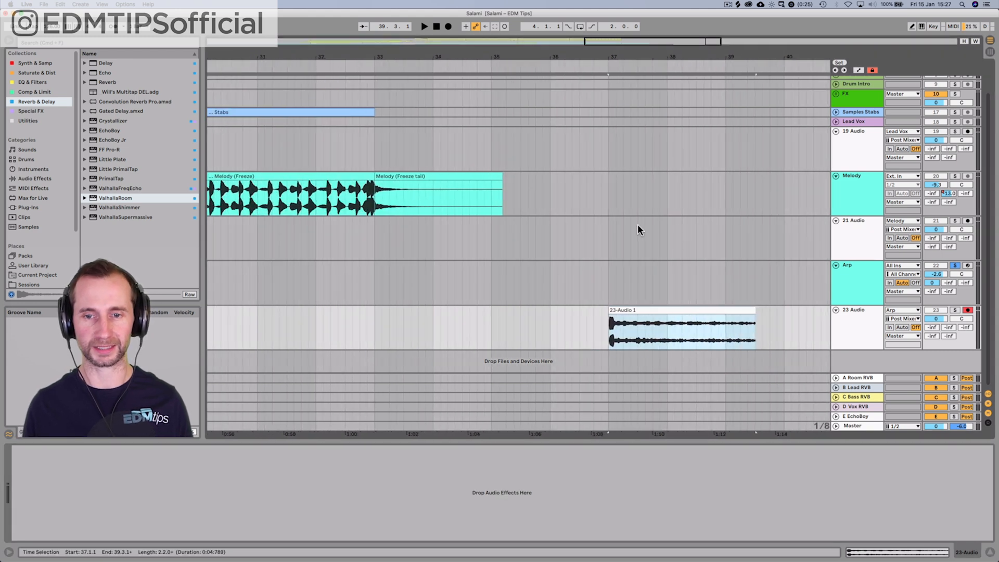
pyautogui.moveTo(609, 309); pyautogui.dragTo(617, 311)
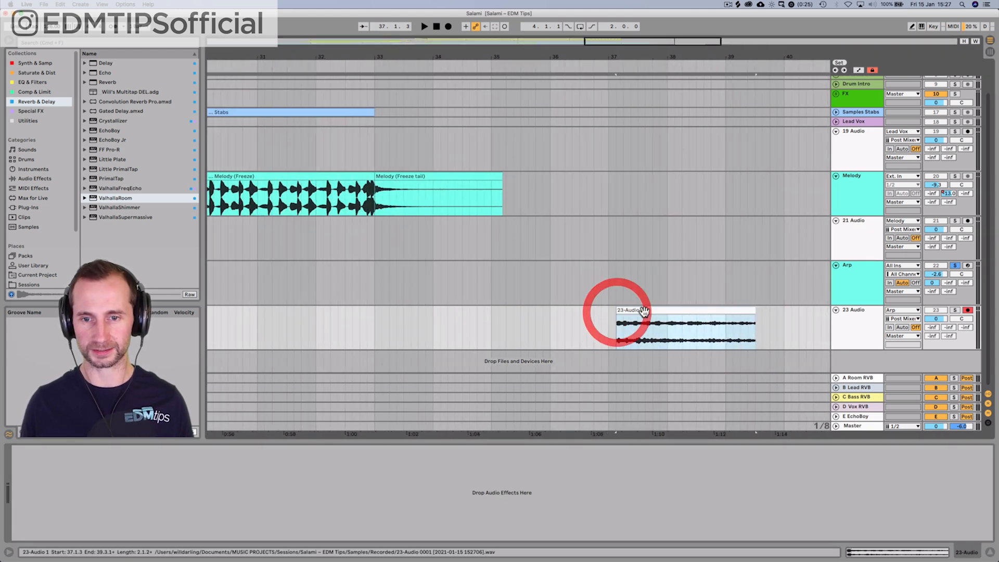
pyautogui.press('super+j')
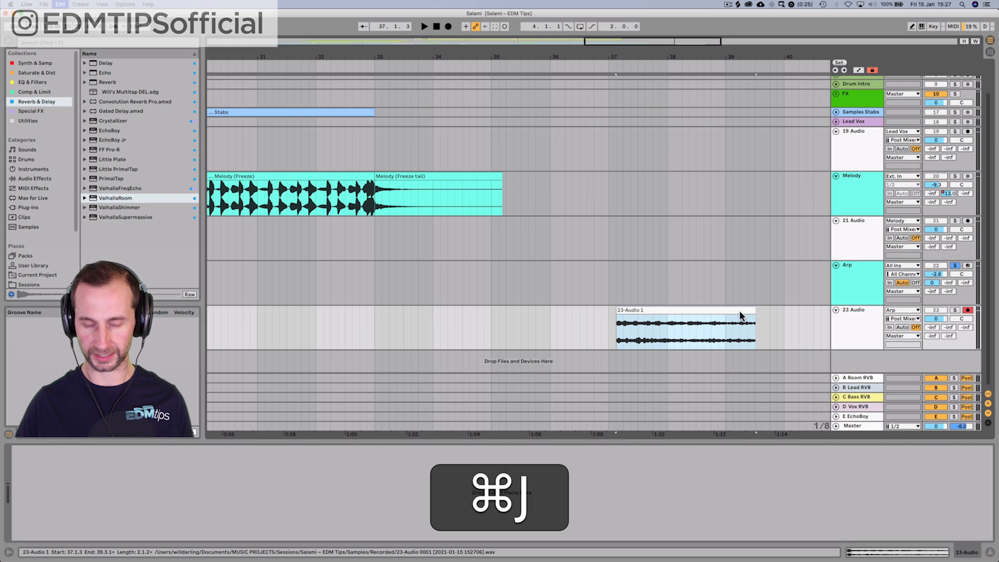
# Insert a MIDI track below the recorded audio, load Simpler on it, and use the consolidated reverb clip as its sample.
pyautogui.click(833, 331)
pyautogui.press('shift+super+t')
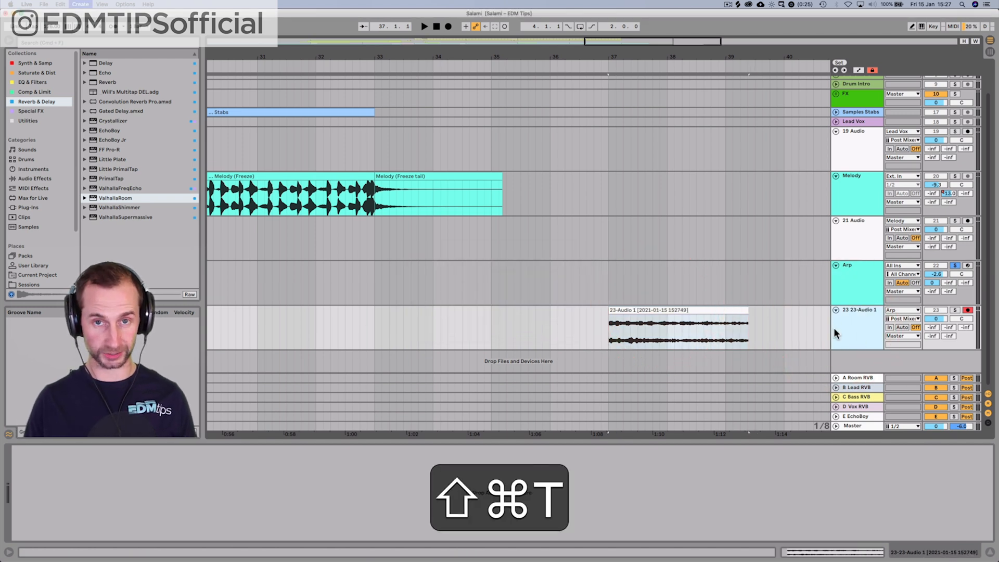
pyautogui.click(23, 64)
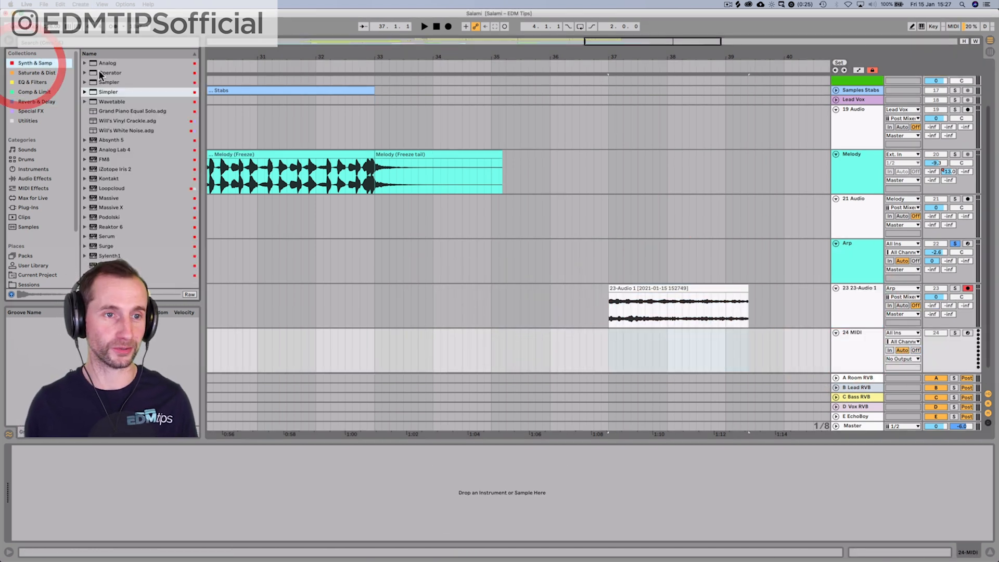
pyautogui.moveTo(114, 94); pyautogui.dragTo(152, 342)
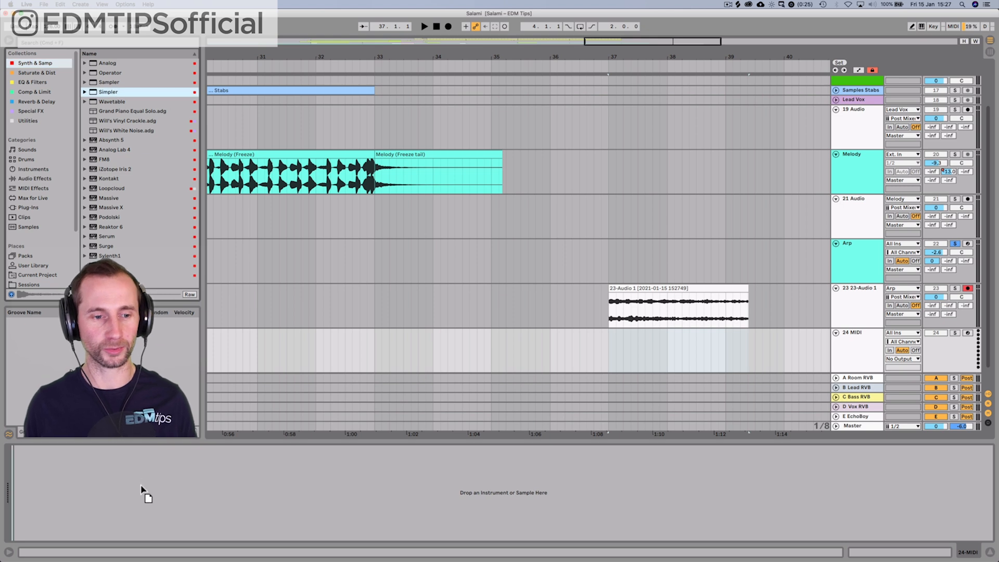
pyautogui.moveTo(182, 479); pyautogui.dragTo(182, 480)
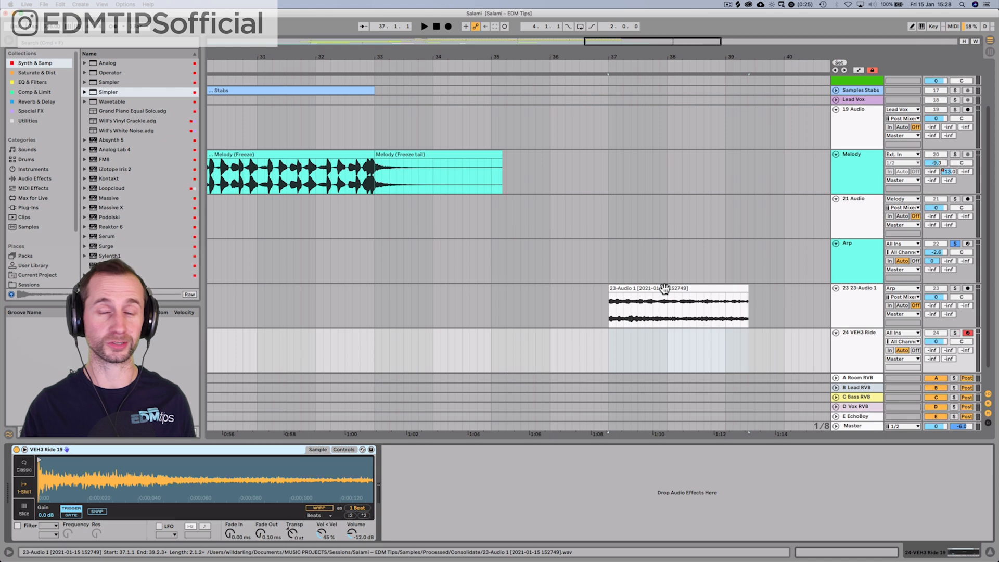
pyautogui.moveTo(665, 287); pyautogui.dragTo(273, 437)
pyautogui.moveTo(199, 470); pyautogui.dragTo(196, 468)
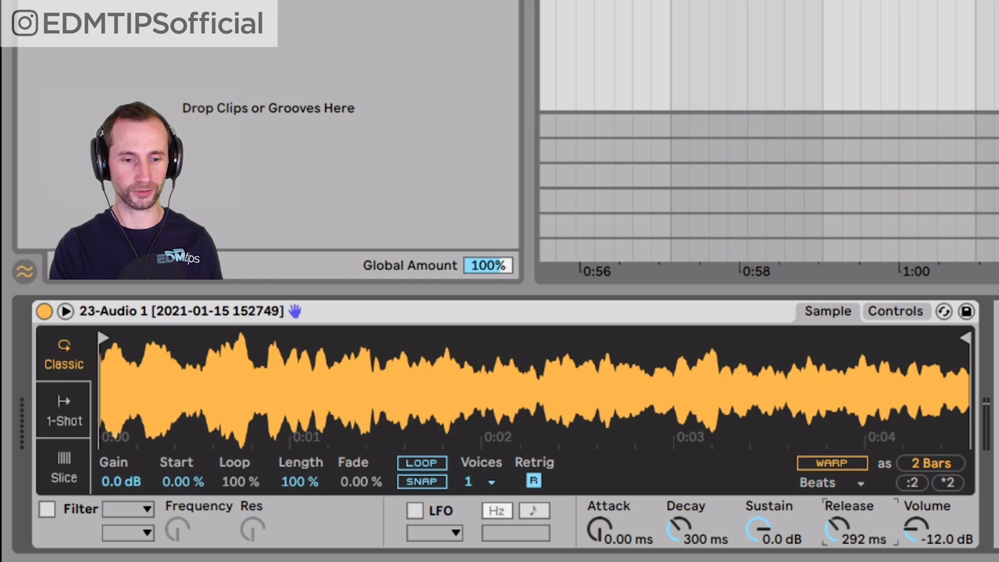
# Set Simpler's decay to 1.00 ms, voices to 8 and attack to 310 ms, and lengthen its release to about 4.37 s.
pyautogui.moveTo(680, 528); pyautogui.dragTo(679, 551)
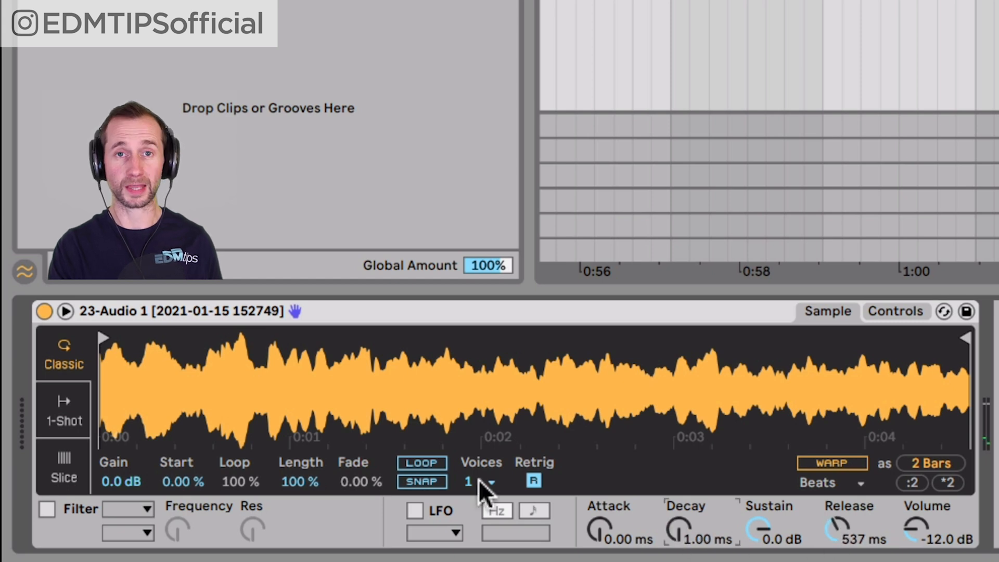
pyautogui.click(481, 482)
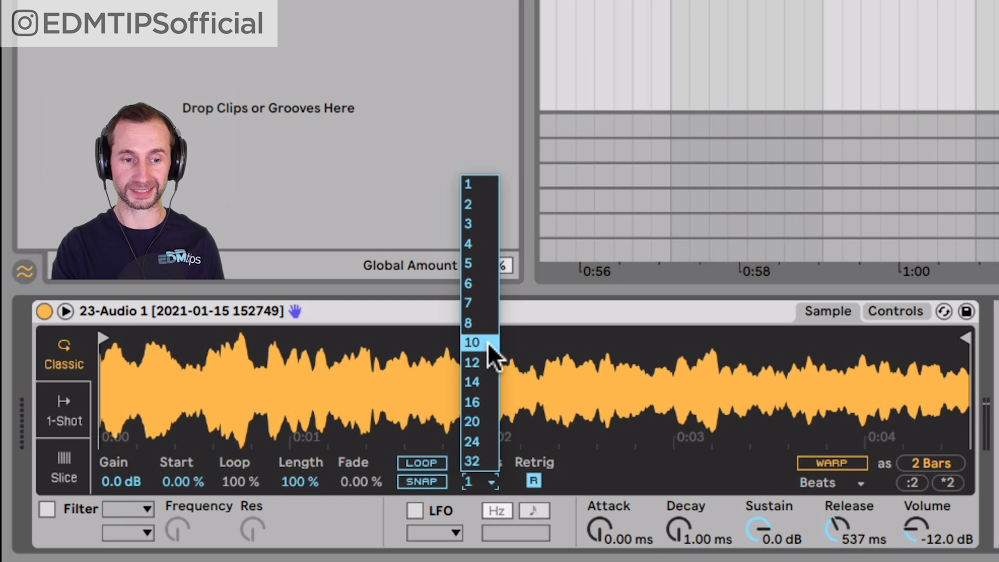
pyautogui.click(486, 322)
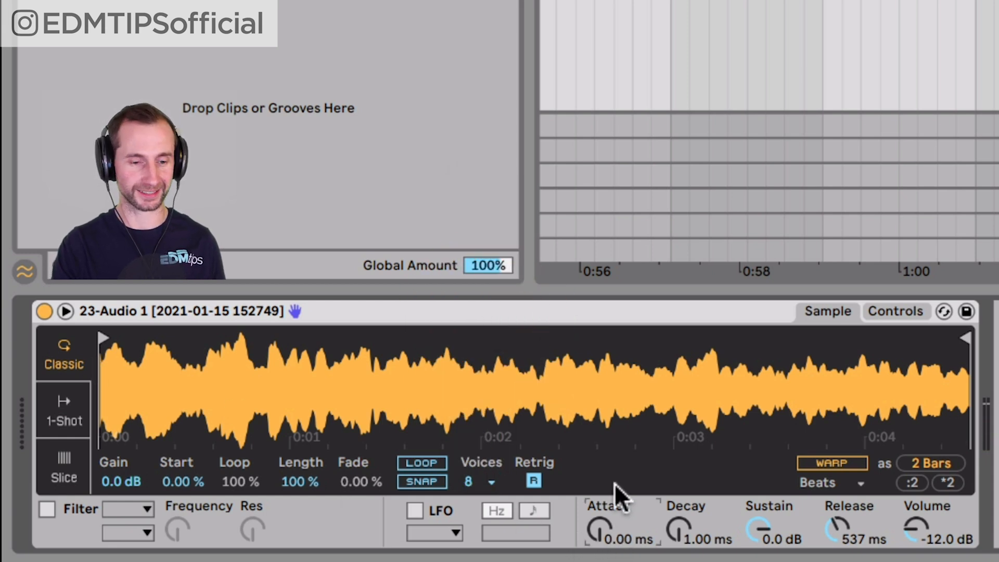
pyautogui.moveTo(608, 528); pyautogui.dragTo(648, 528)
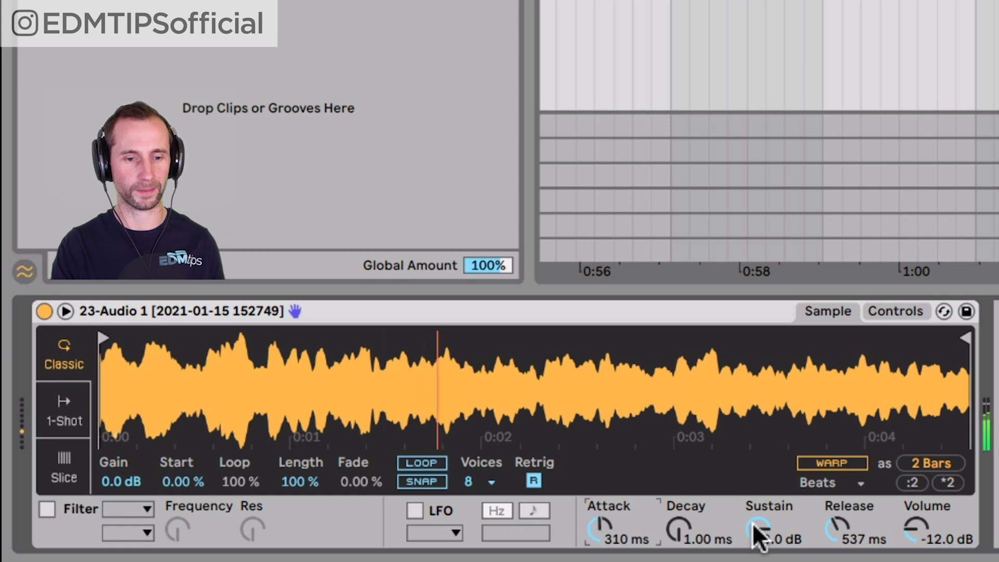
pyautogui.moveTo(838, 527); pyautogui.dragTo(832, 531)
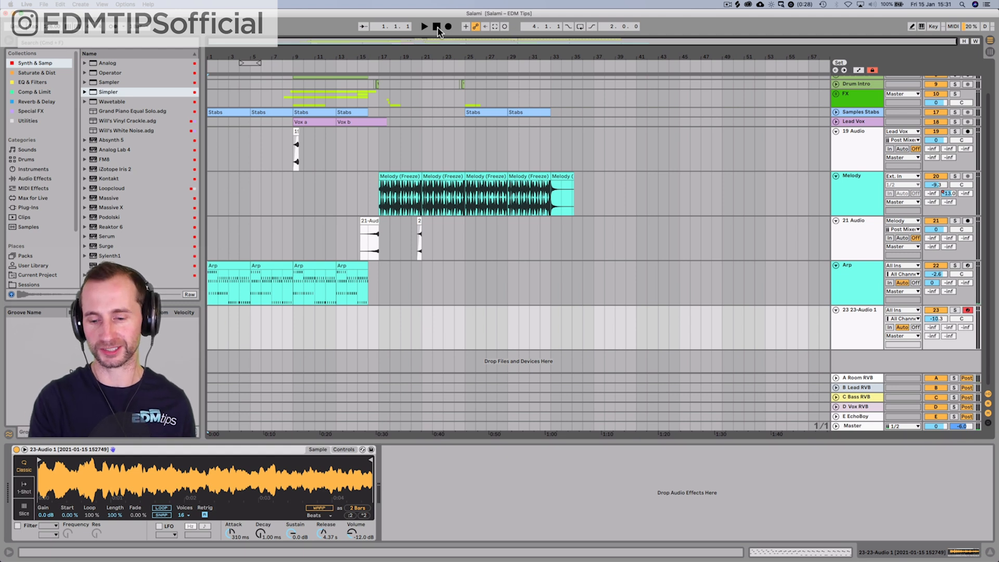
# Play the arrangement from the start to audition the resampled Simpler pad with the Arp and stabs.
pyautogui.click(424, 27)
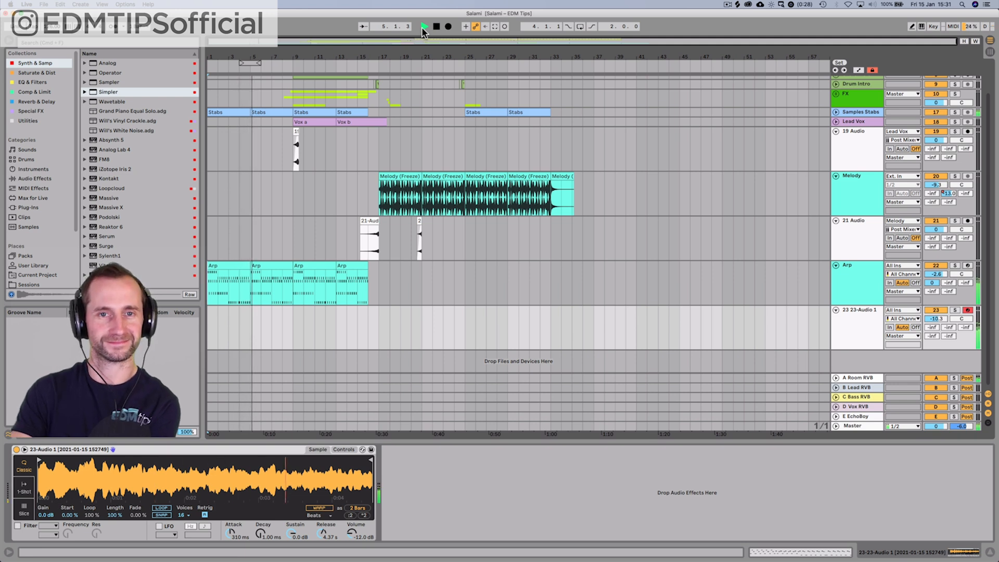
pyautogui.press('space')
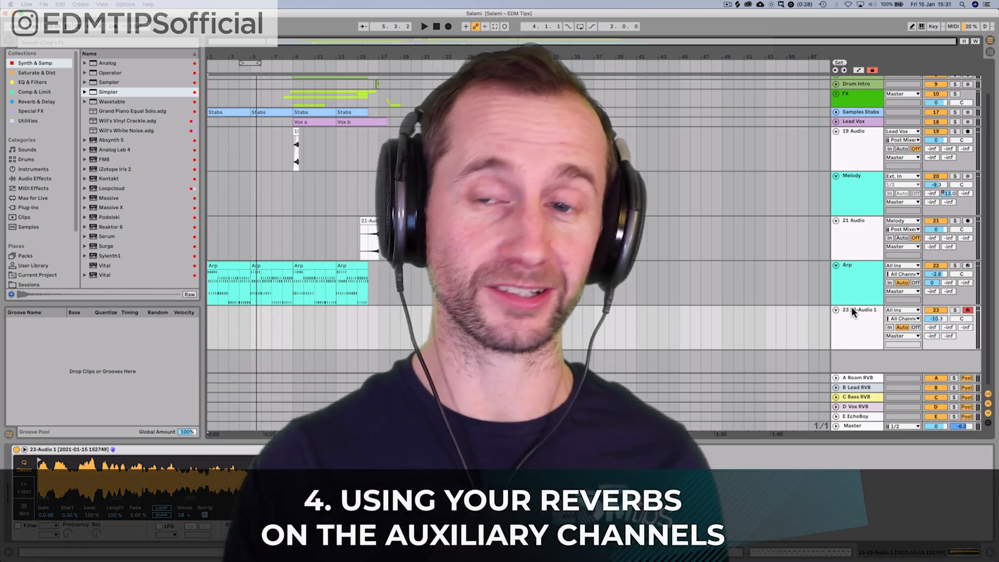
# In Session View, show the effects on the D Vox RVB return and audition Lead Vox soloed.
pyautogui.press('Tab')
pyautogui.click(757, 42)
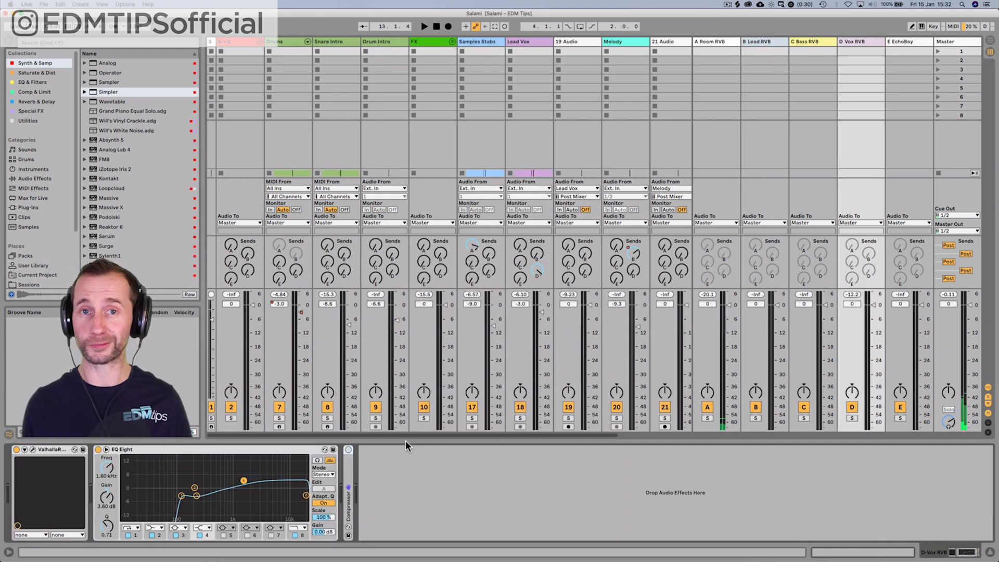
pyautogui.click(520, 417)
pyautogui.press('space')
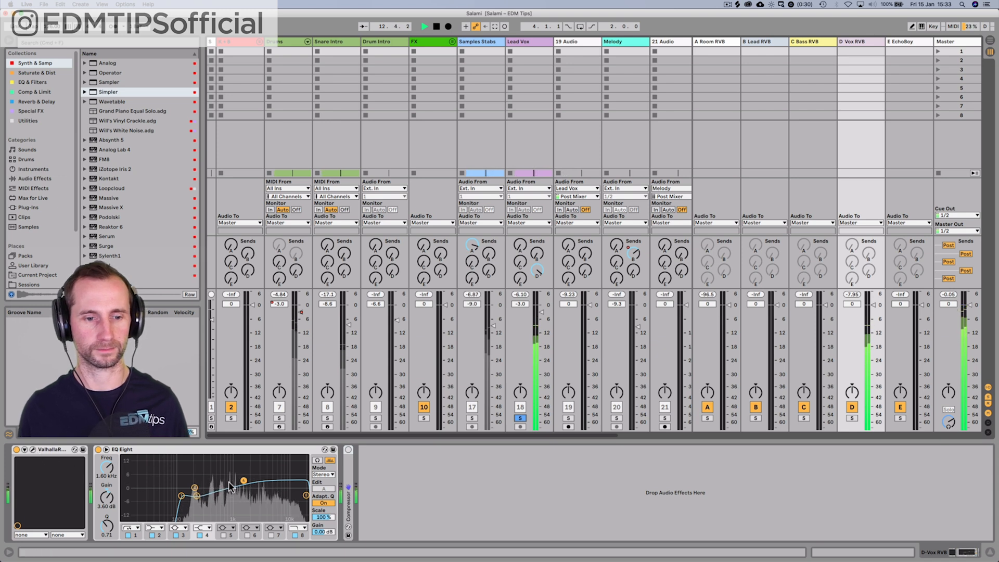
pyautogui.press('space')
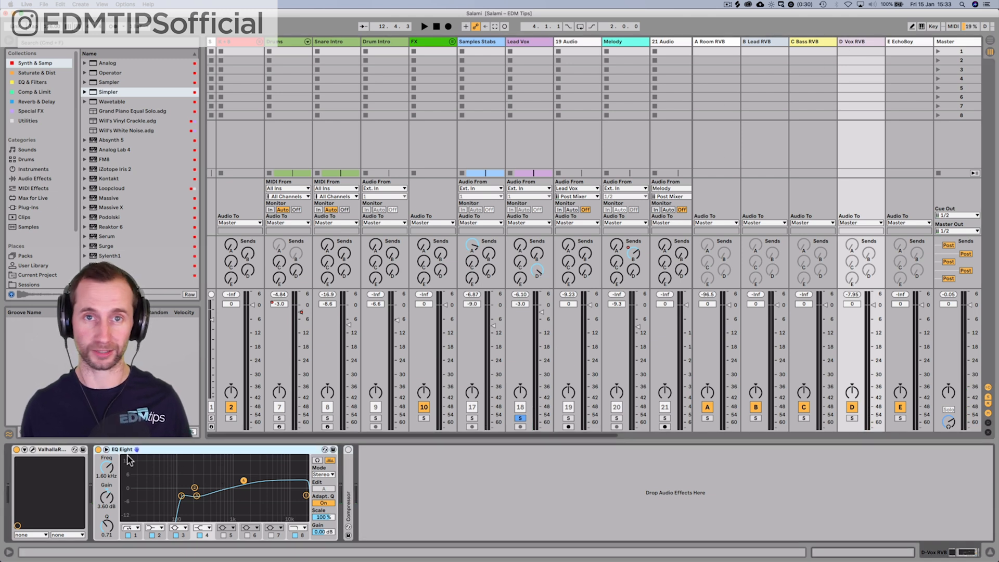
# Raise the ValhallaRoom mix on the D Vox RVB return to fully wet, and add a Flanger after it.
pyautogui.click(32, 450)
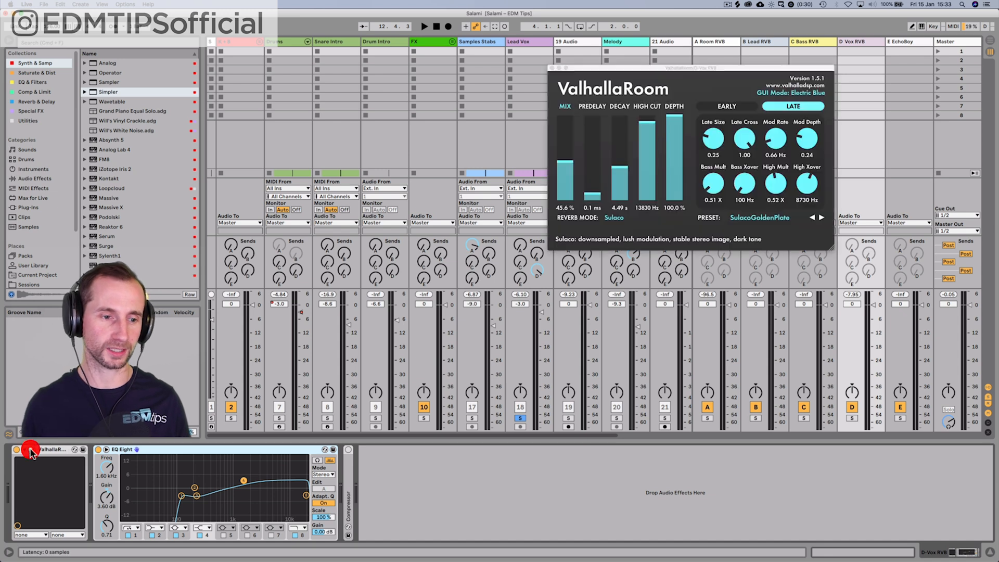
pyautogui.moveTo(567, 165); pyautogui.dragTo(567, 113)
pyautogui.click(551, 69)
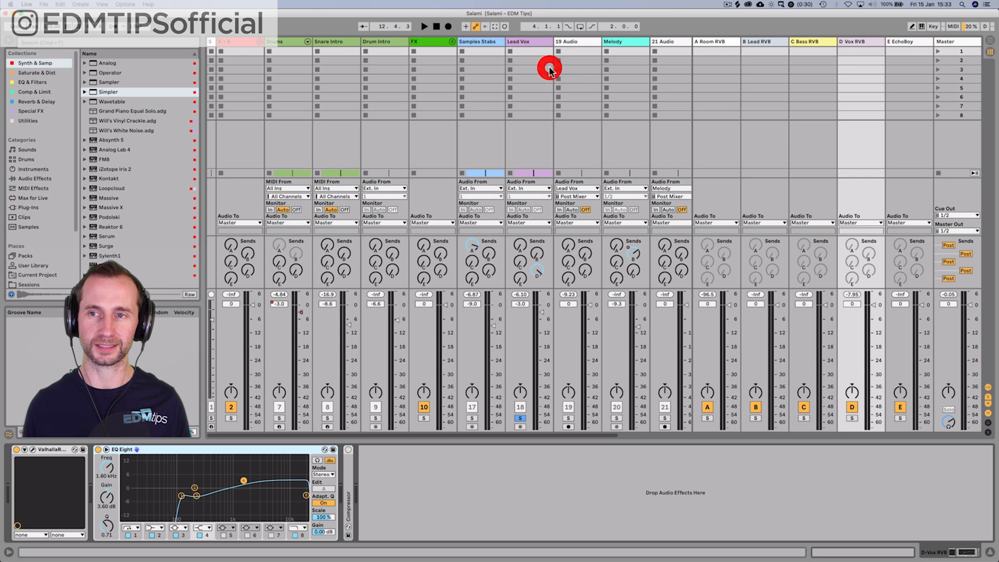
pyautogui.press('space')
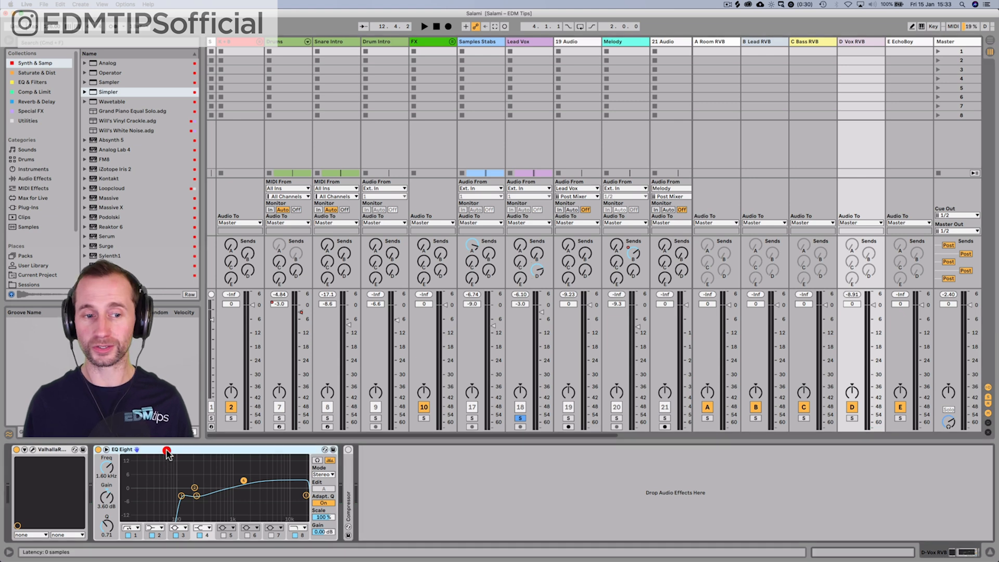
pyautogui.click(30, 111)
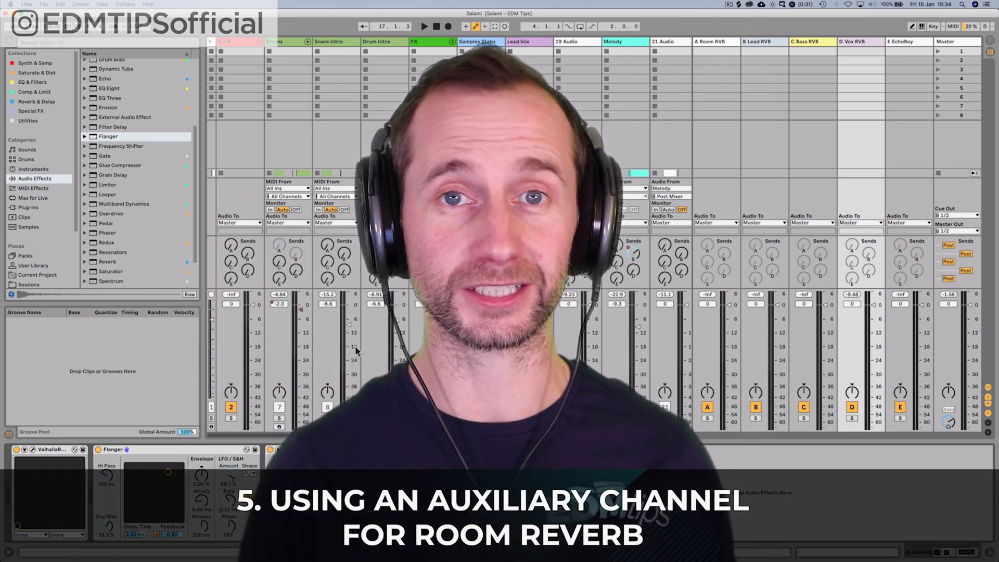
# Examine the Room Reverb chain on the A Room RVB return, briefly soloing that return.
pyautogui.click(716, 41)
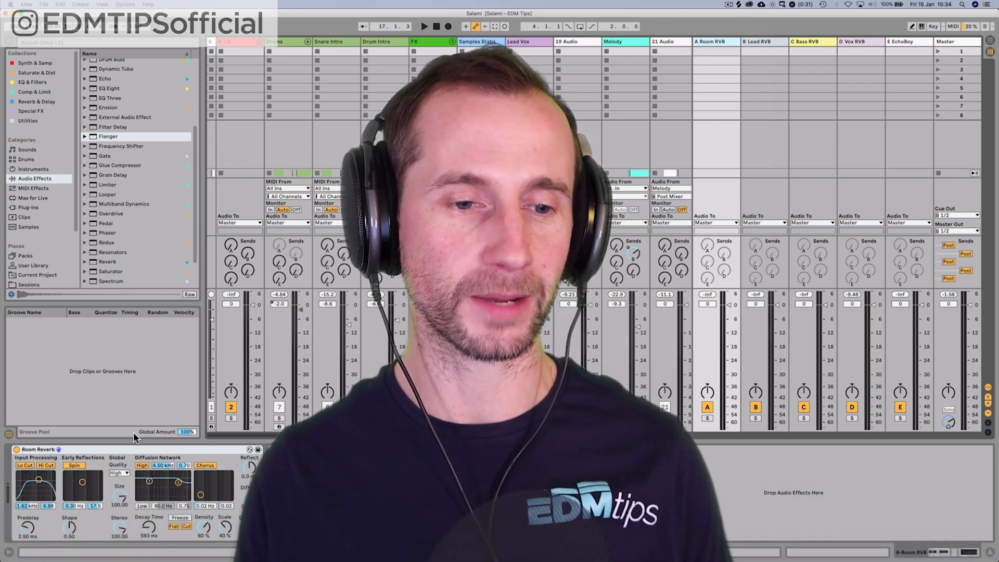
pyautogui.click(130, 450)
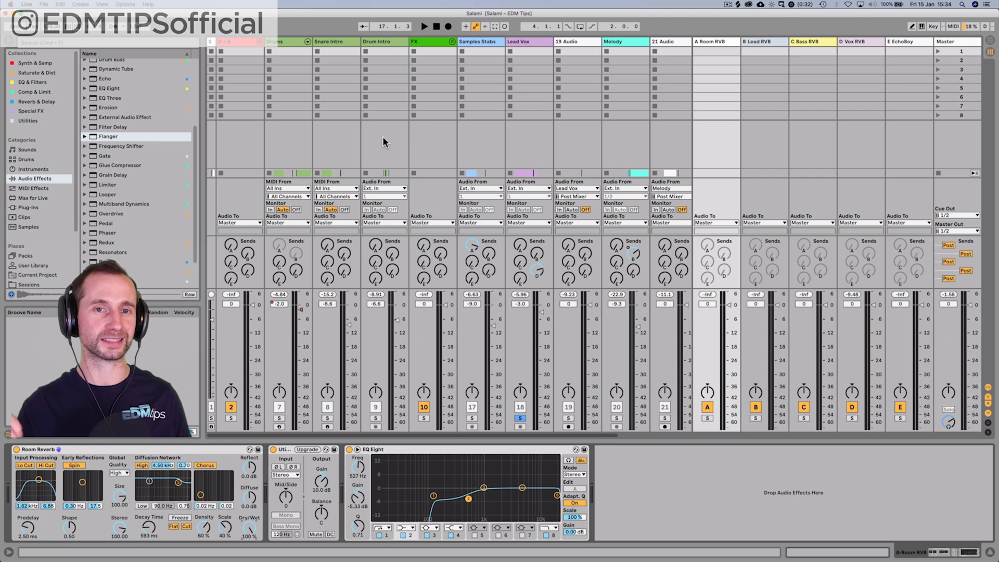
pyautogui.click(708, 418)
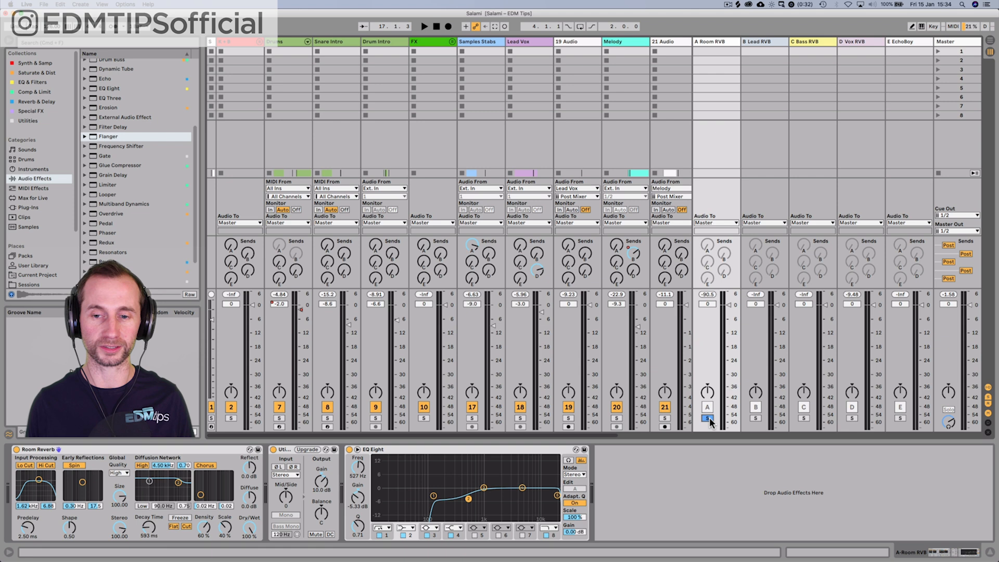
pyautogui.click(707, 418)
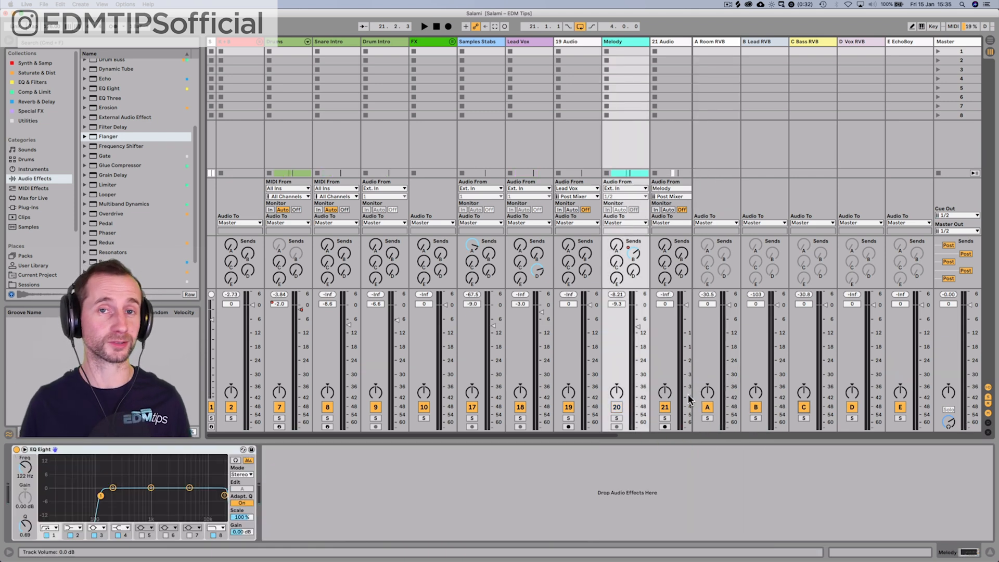
# Play the looped section and compare it with the A Room RVB and C Bass RVB returns switched off and on.
pyautogui.press('space')
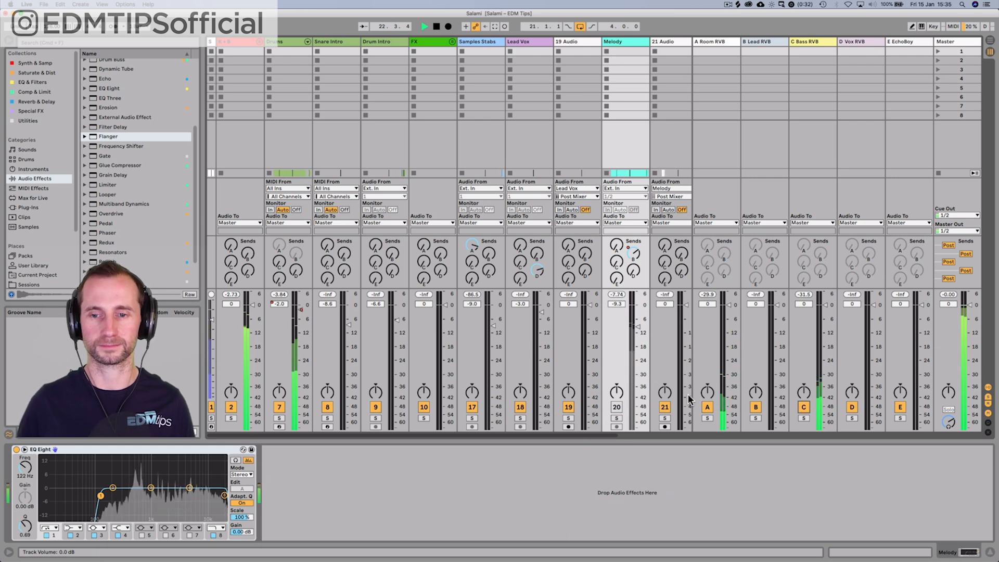
pyautogui.click(804, 407)
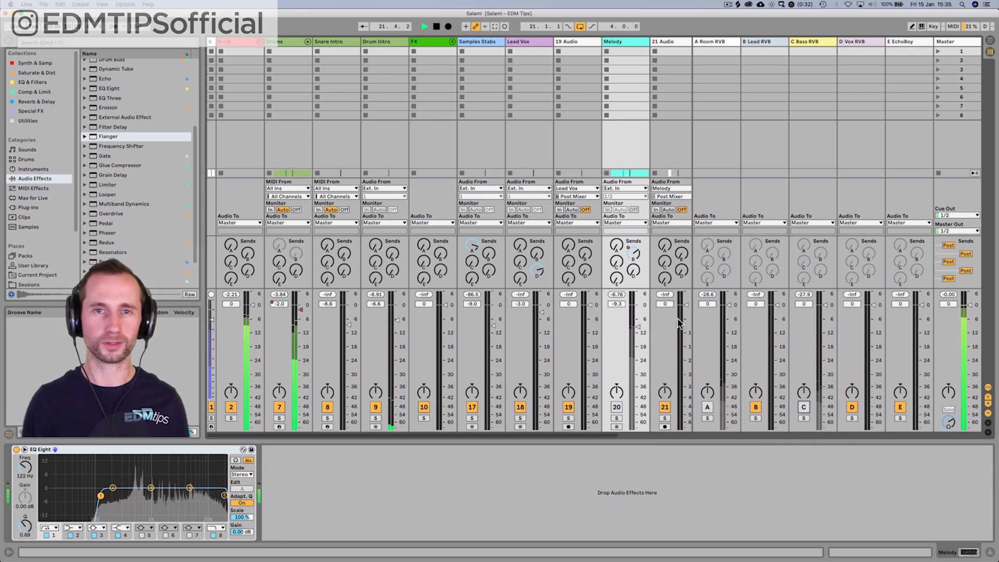
pyautogui.click(706, 407)
pyautogui.click(804, 407)
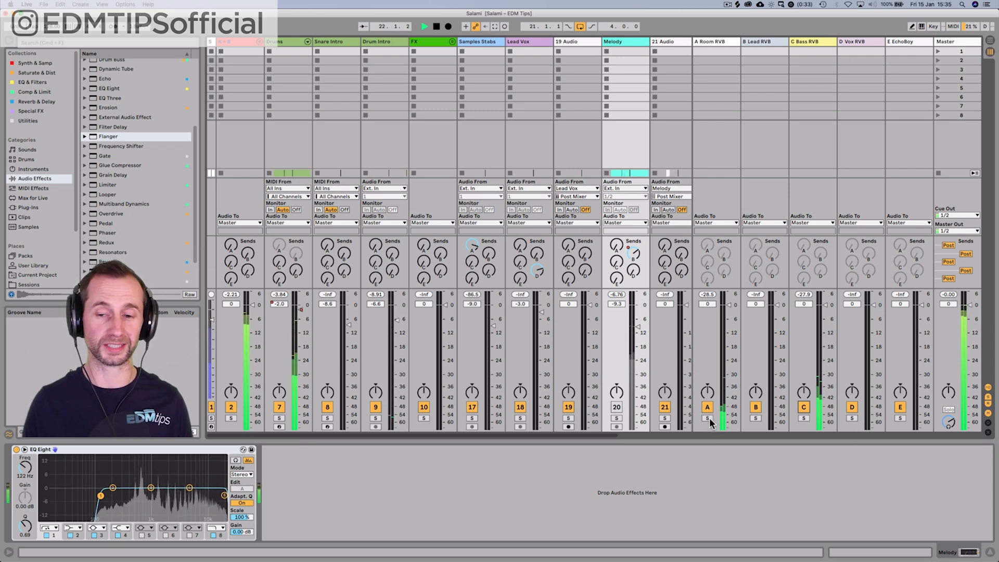
# Solo the C Bass RVB and A Room RVB returns to hear only their reverb, then unsolo them and stop playback.
pyautogui.click(804, 418)
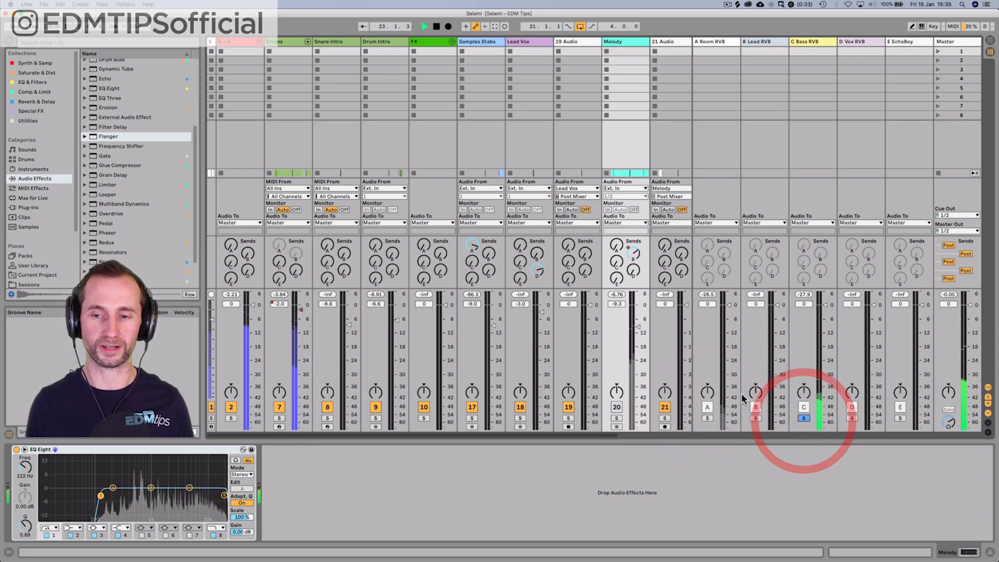
pyautogui.keyDown('super'); pyautogui.click(706, 418); pyautogui.keyUp('super')
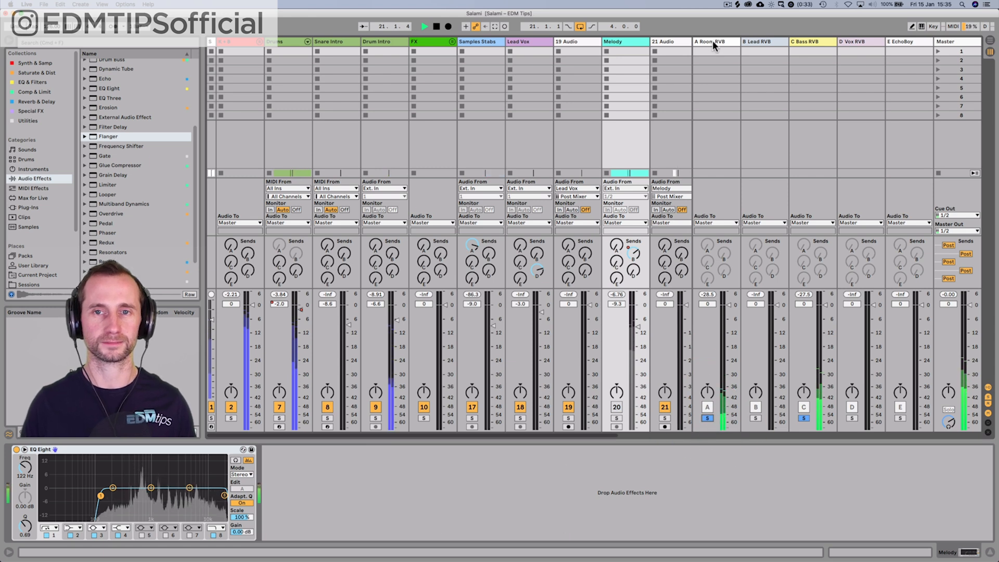
pyautogui.click(706, 418)
pyautogui.press('space')
# In Arrangement View, extend the Drums clip from 24.3 to bar 25, and play it soloed from bar 24.
pyautogui.press('Tab')
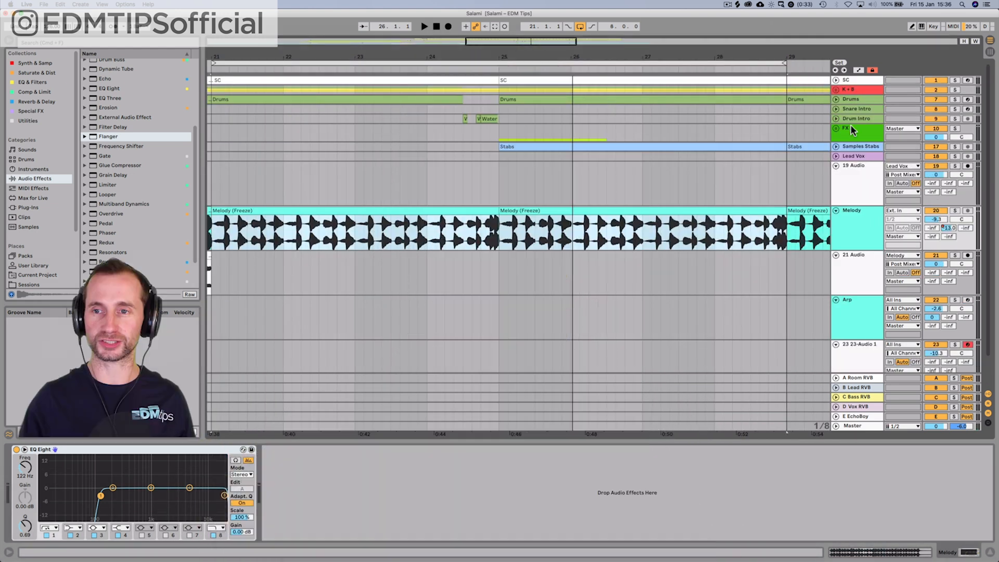
pyautogui.click(852, 129)
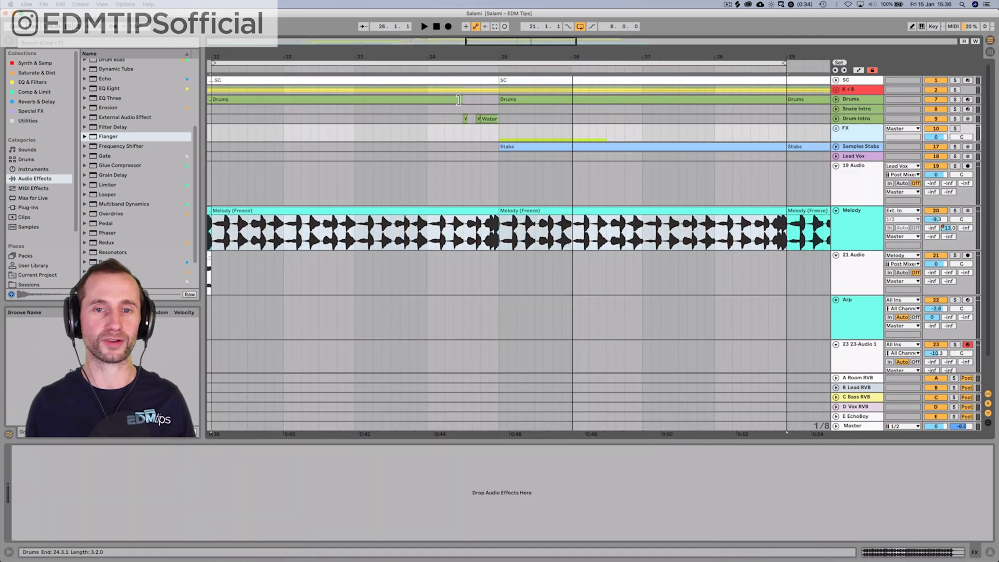
pyautogui.click(458, 100)
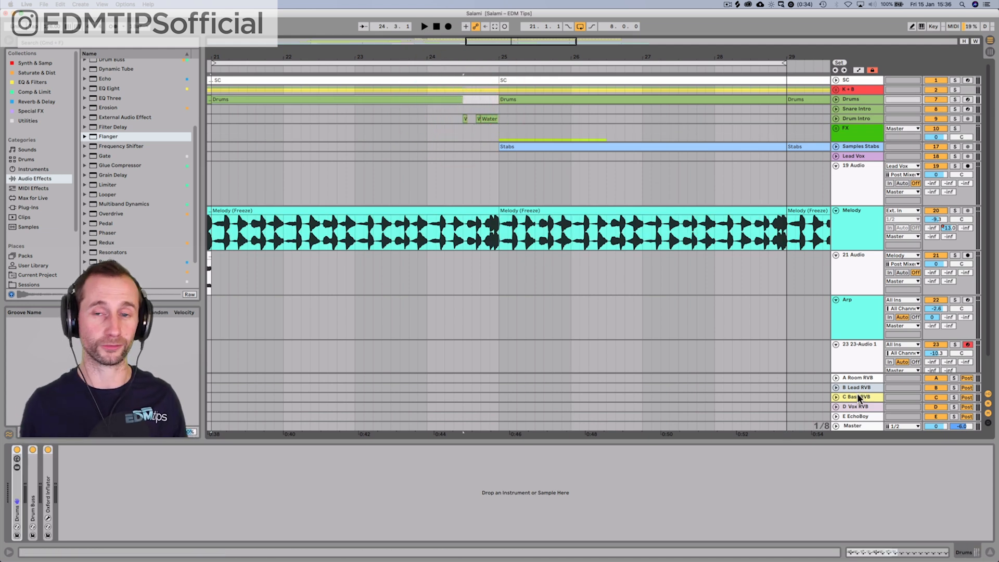
pyautogui.click(481, 108)
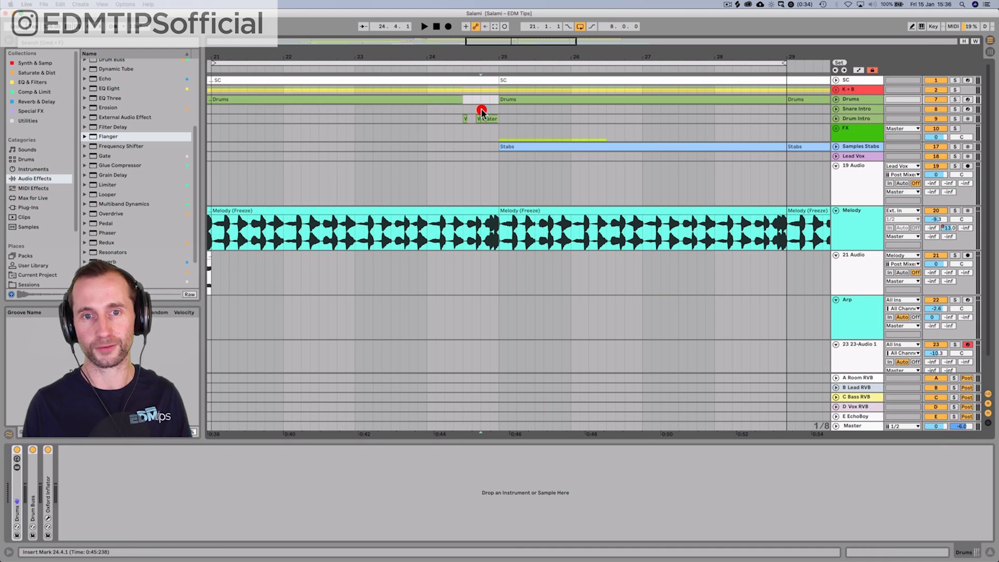
pyautogui.moveTo(462, 99); pyautogui.dragTo(499, 99)
pyautogui.click(956, 99)
pyautogui.click(431, 67)
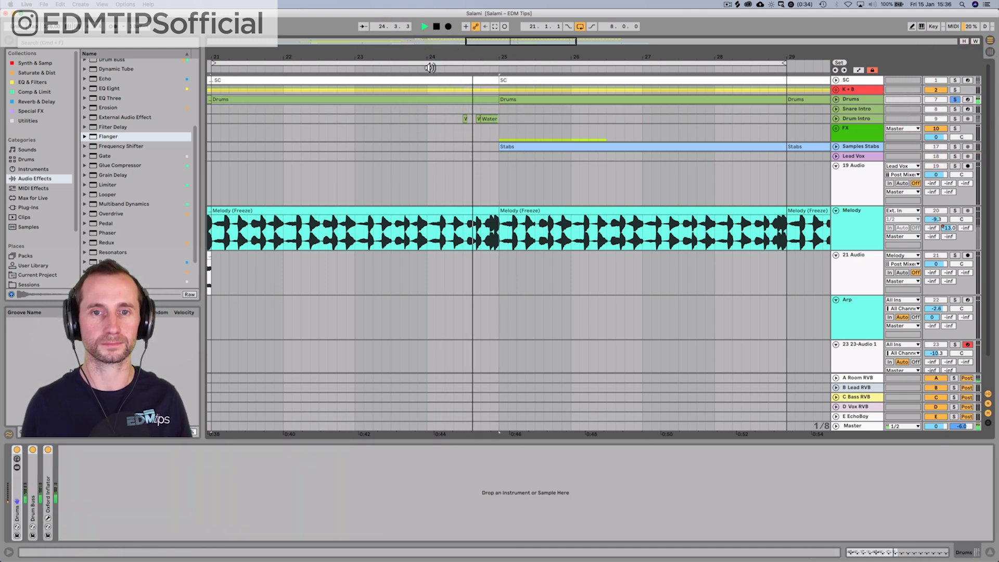
# Add a new return track with ValhallaRoom from the Reverb & Delay collection and set its mix to 100%.
pyautogui.press('alt+super+t')
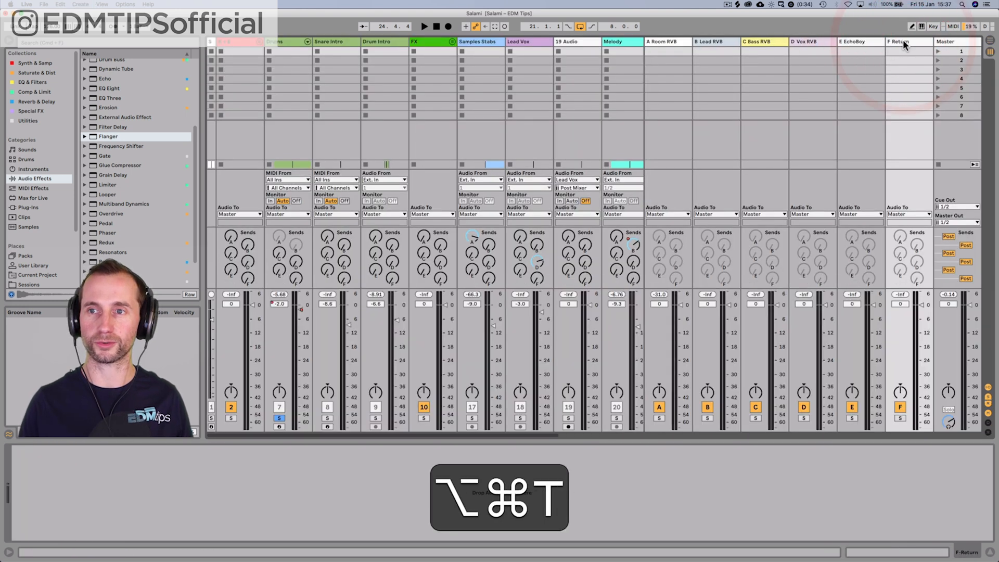
pyautogui.click(37, 102)
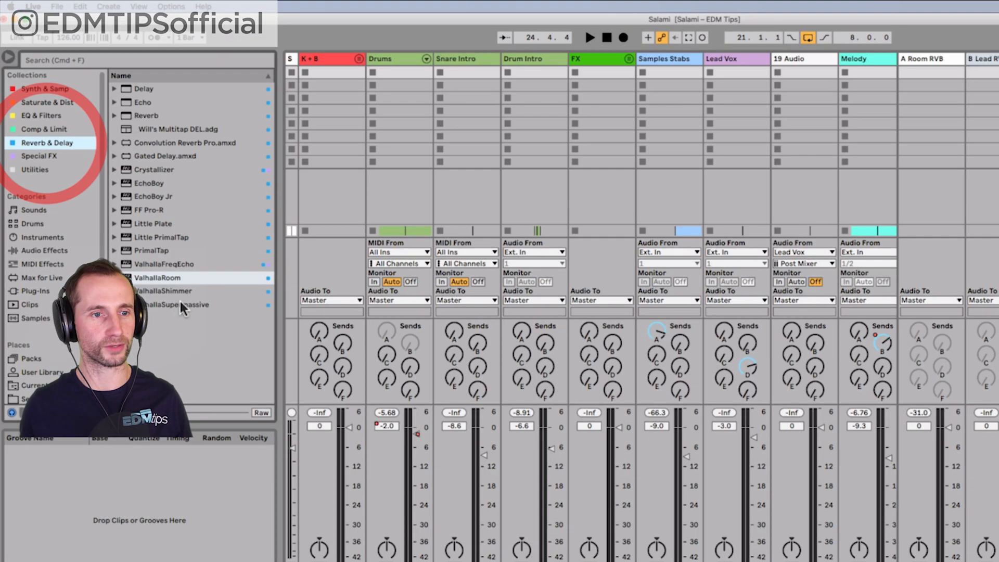
pyautogui.moveTo(165, 276); pyautogui.dragTo(903, 48)
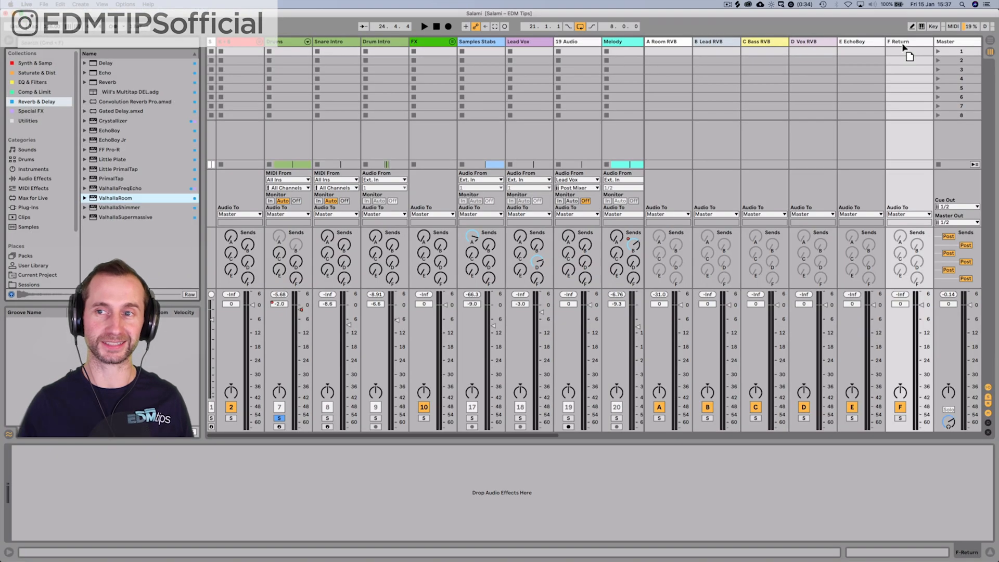
pyautogui.moveTo(563, 121); pyautogui.dragTo(562, 98)
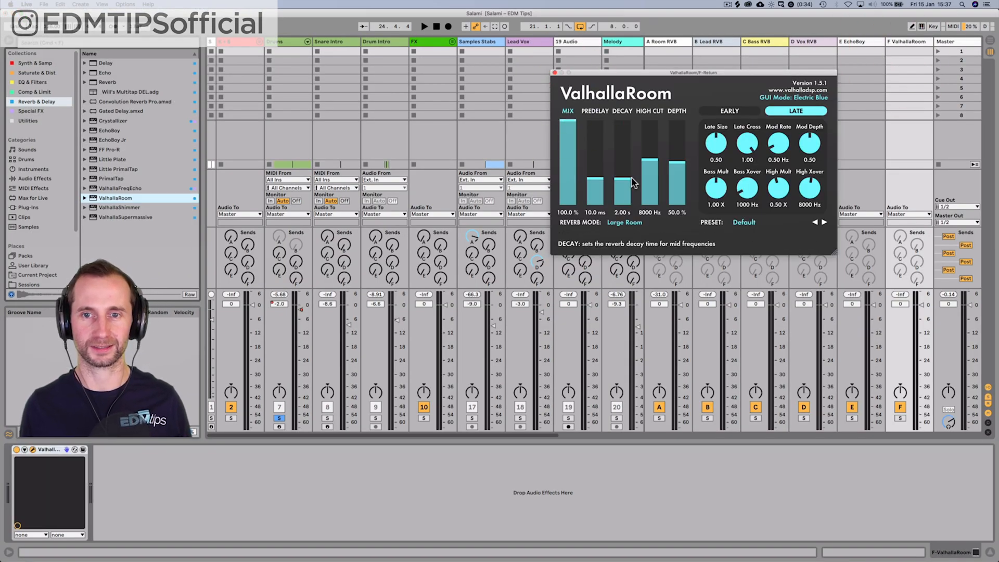
pyautogui.click(625, 174)
pyautogui.click(556, 73)
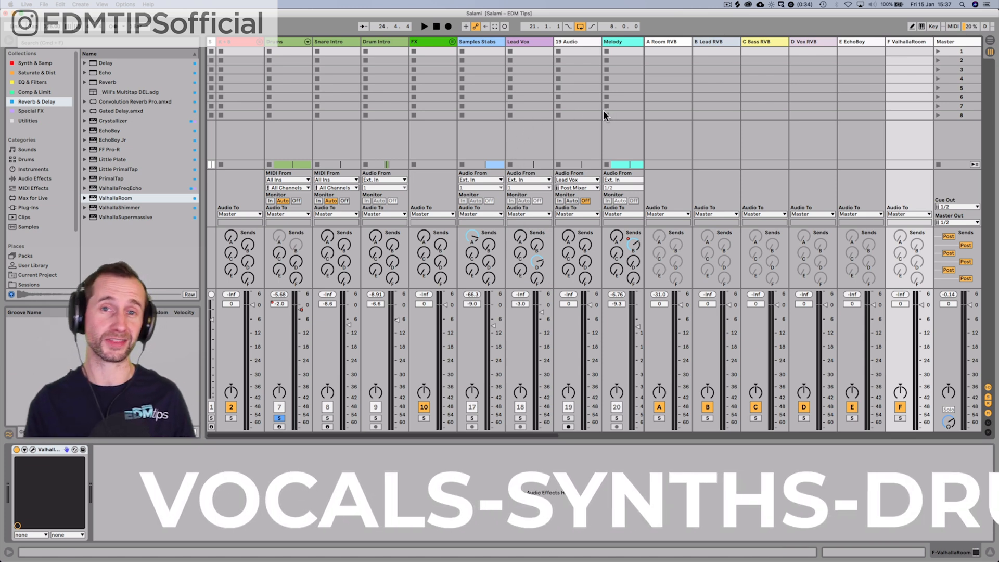
# Open the Drum Rack on the Drums track and audition the VEH3 Claps and VMH1 Closed chains.
pyautogui.click(289, 42)
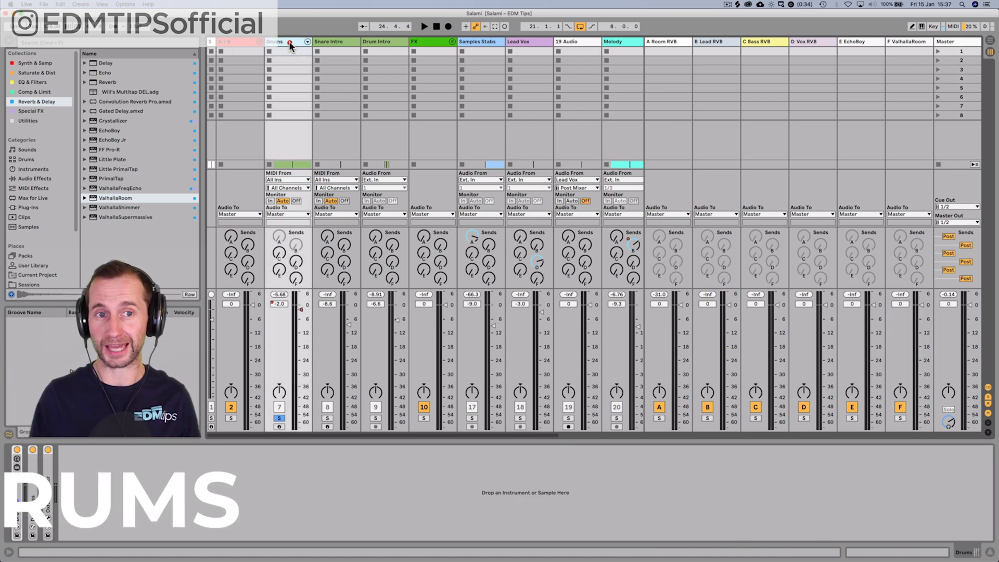
pyautogui.click(19, 498)
pyautogui.click(191, 477)
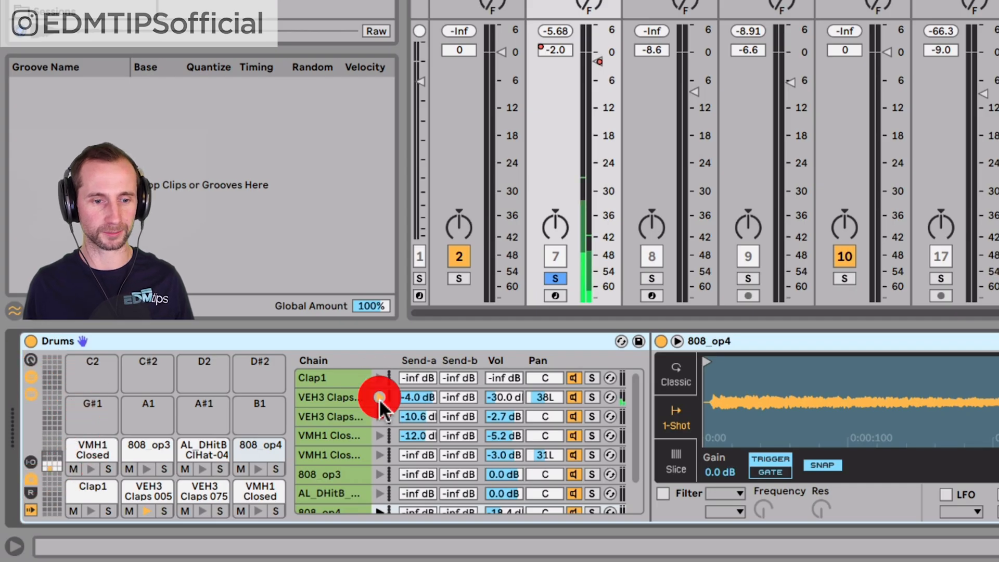
pyautogui.click(379, 414)
pyautogui.click(377, 436)
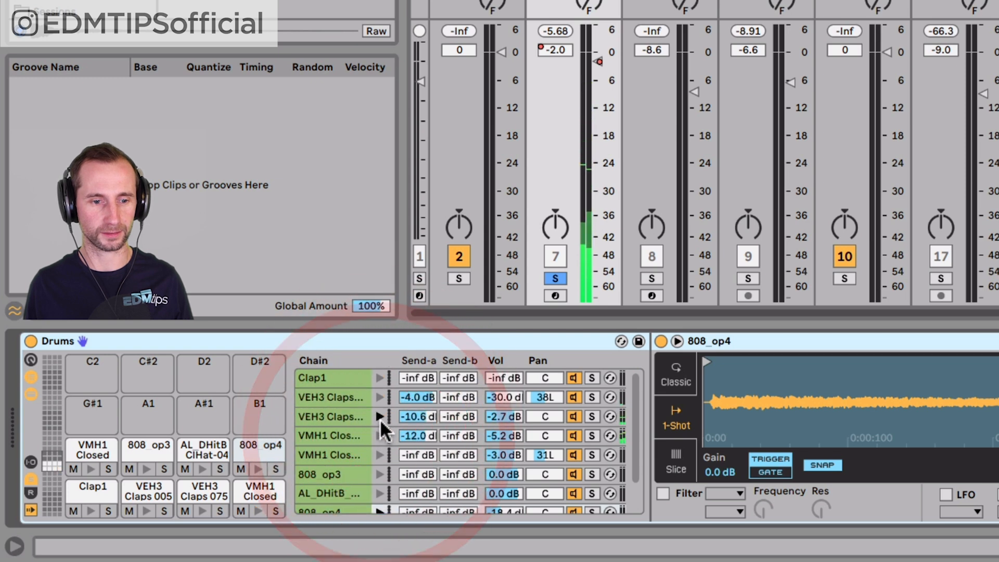
pyautogui.click(380, 419)
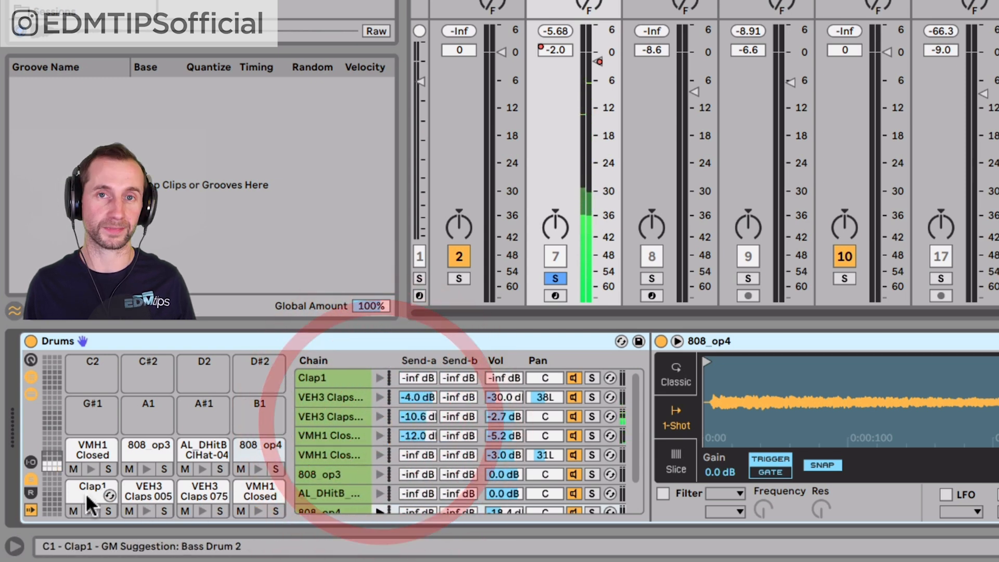
# Create a third return chain in the Drums rack and route its output to F-ValhallaRoom, then hide the routing and return chain sections.
pyautogui.click(32, 493)
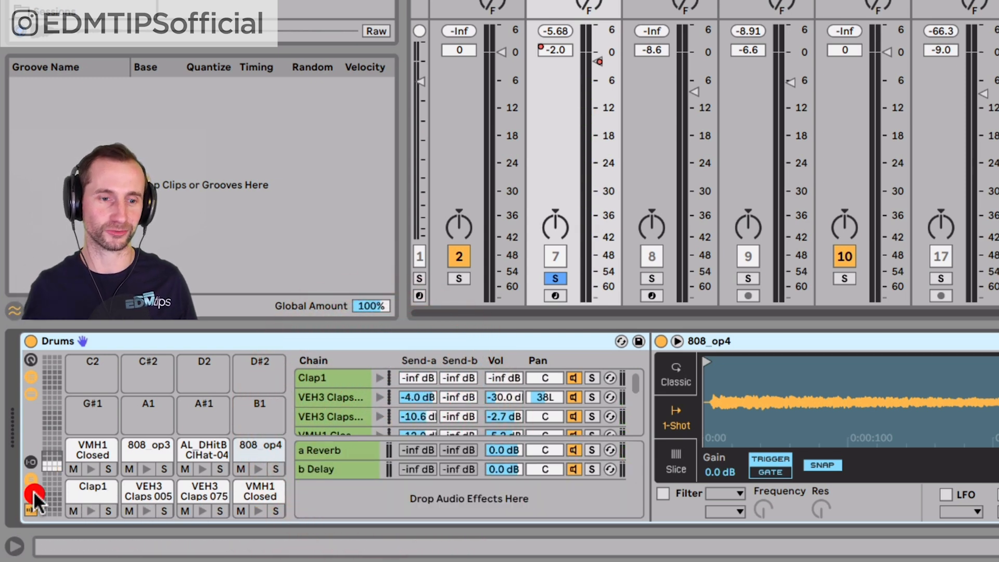
pyautogui.rightClick(377, 502)
pyautogui.click(404, 536)
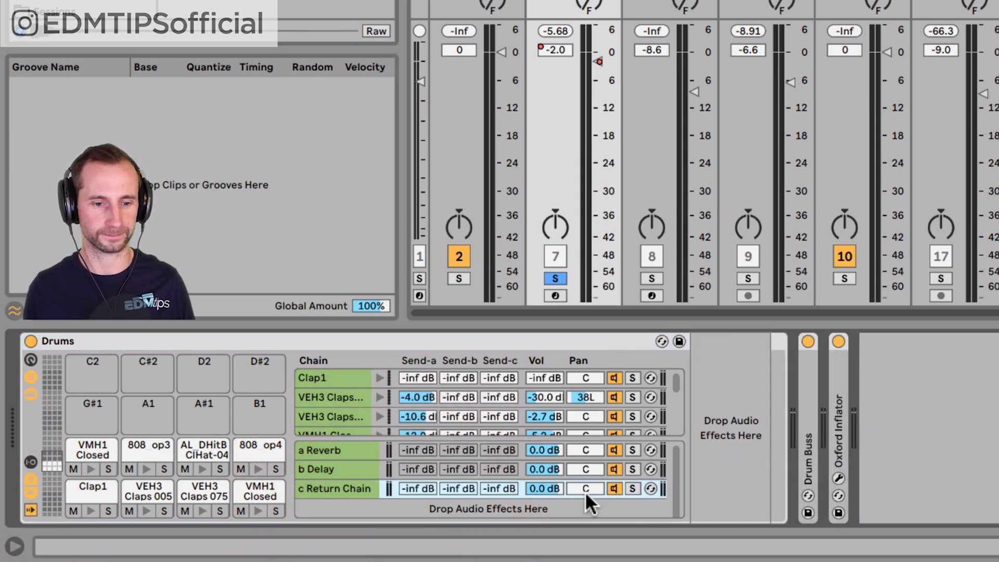
pyautogui.click(31, 462)
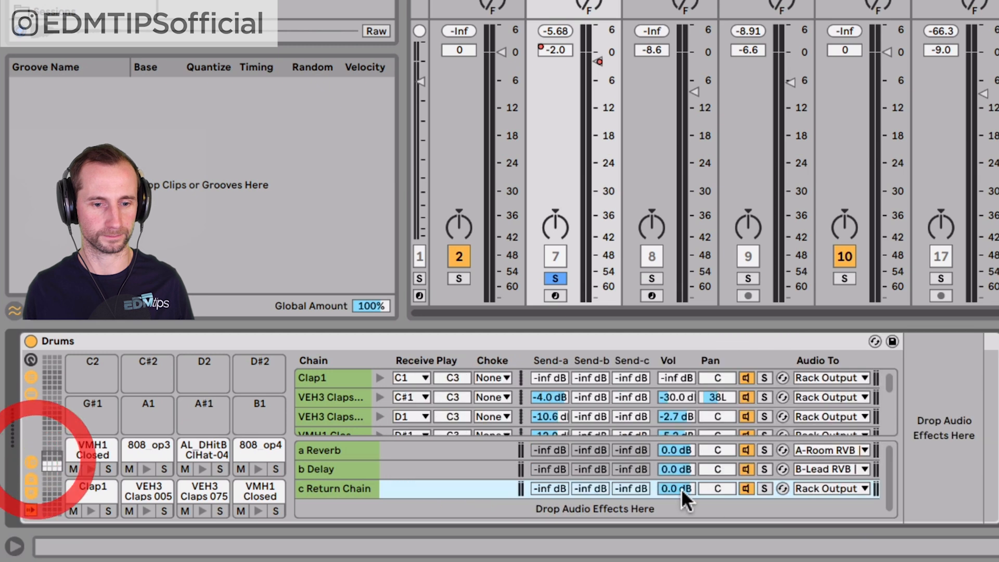
pyautogui.click(815, 487)
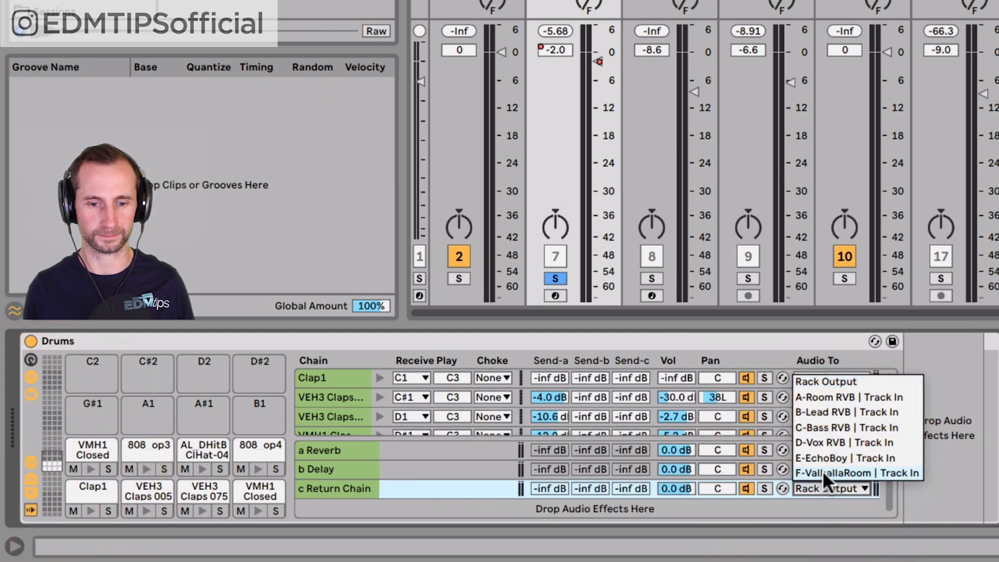
pyautogui.click(832, 472)
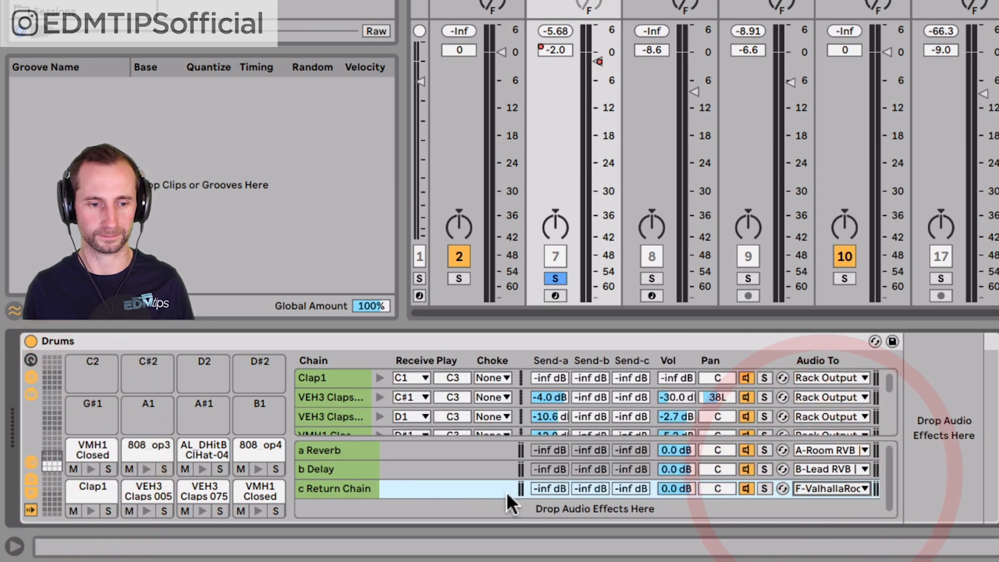
pyautogui.click(32, 462)
pyautogui.click(29, 492)
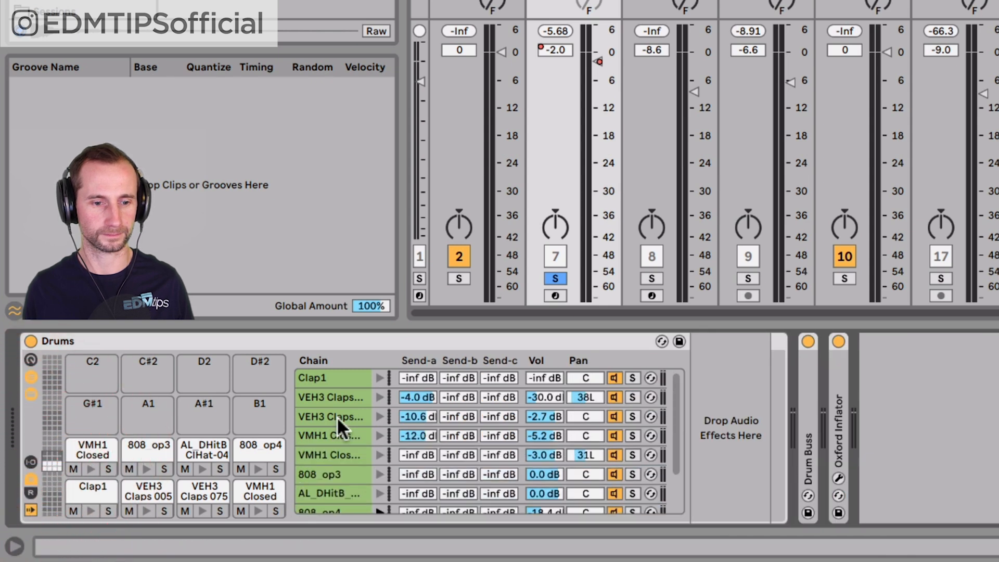
# Automate the VEH3 Claps 075 chain's third send in Arrangement View, ramping it up late in bar 24 and dropping it at bar 25.
pyautogui.click(380, 417)
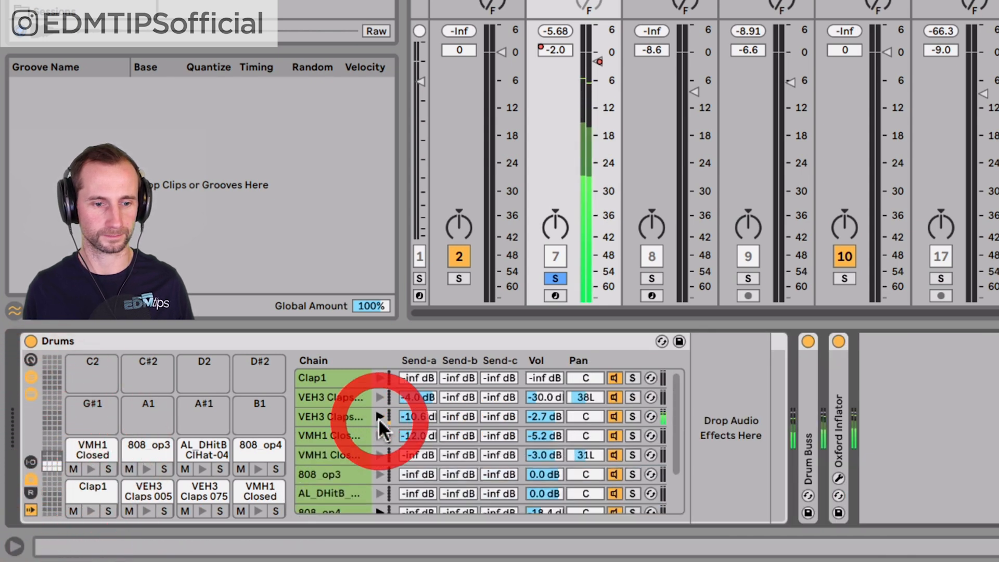
pyautogui.rightClick(494, 416)
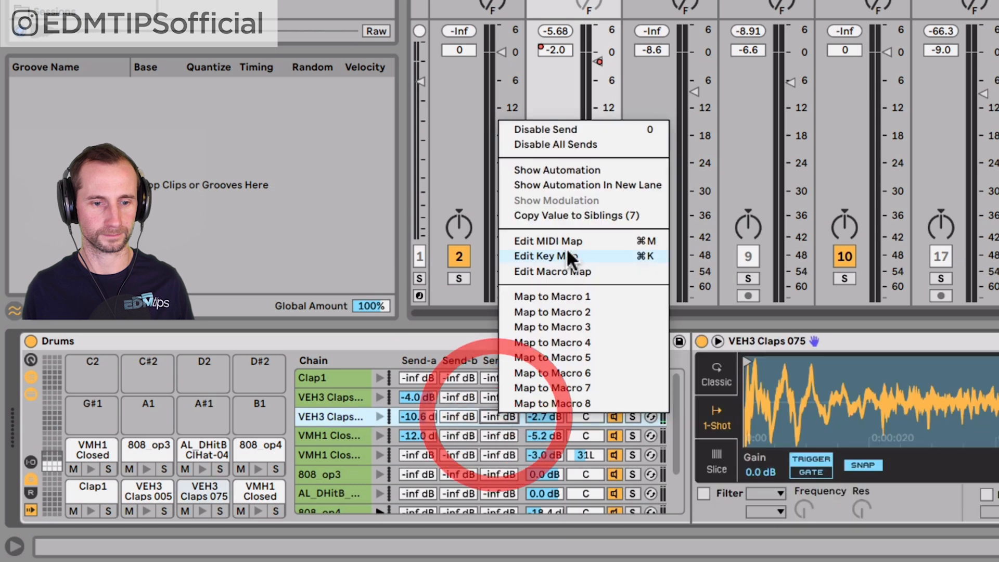
pyautogui.click(564, 182)
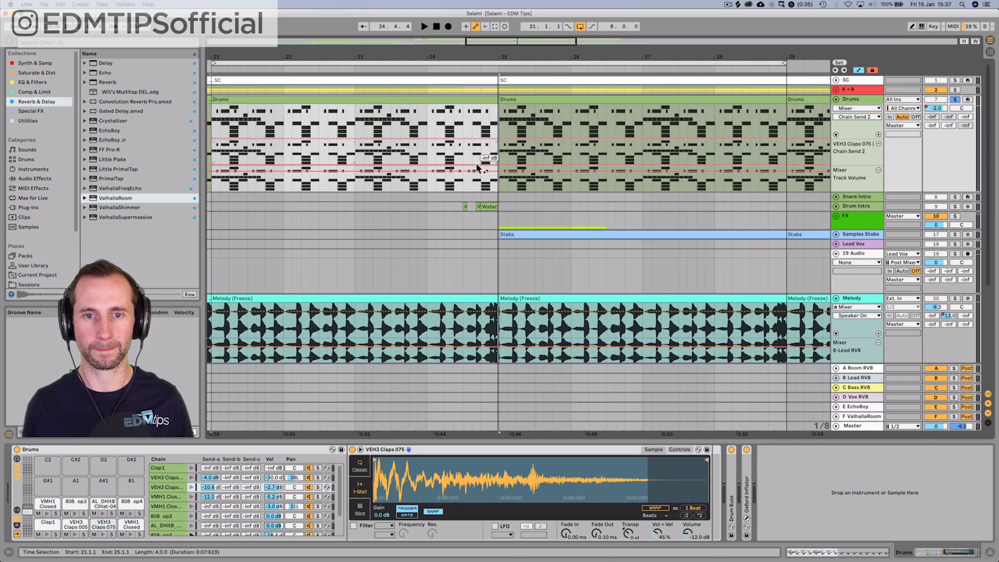
pyautogui.moveTo(474, 163); pyautogui.dragTo(495, 137)
pyautogui.moveTo(501, 202); pyautogui.dragTo(498, 237)
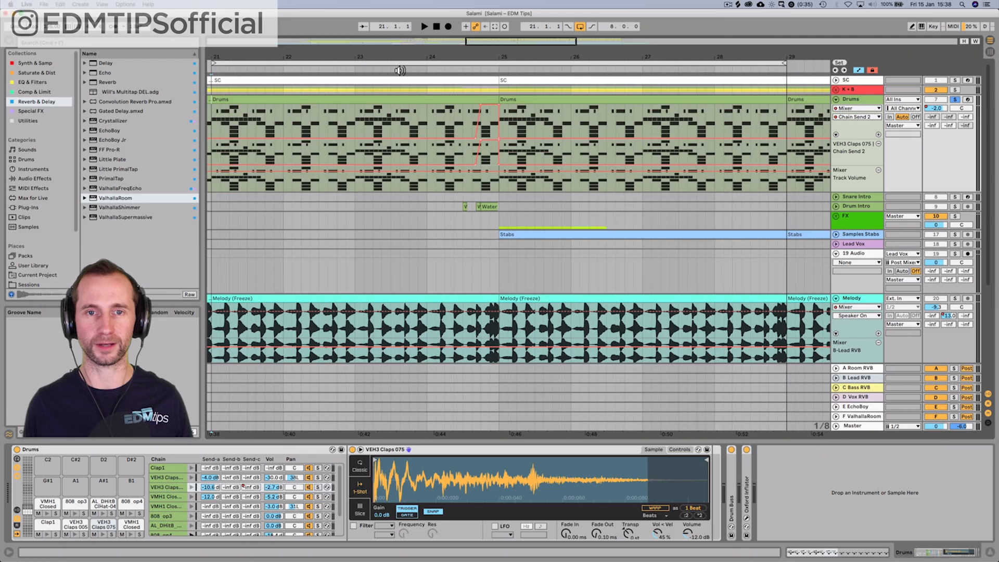
# Play the automated clap washout into bar 25, unsoloing Drums during playback to hear it in the full mix, and stop.
pyautogui.click(357, 102)
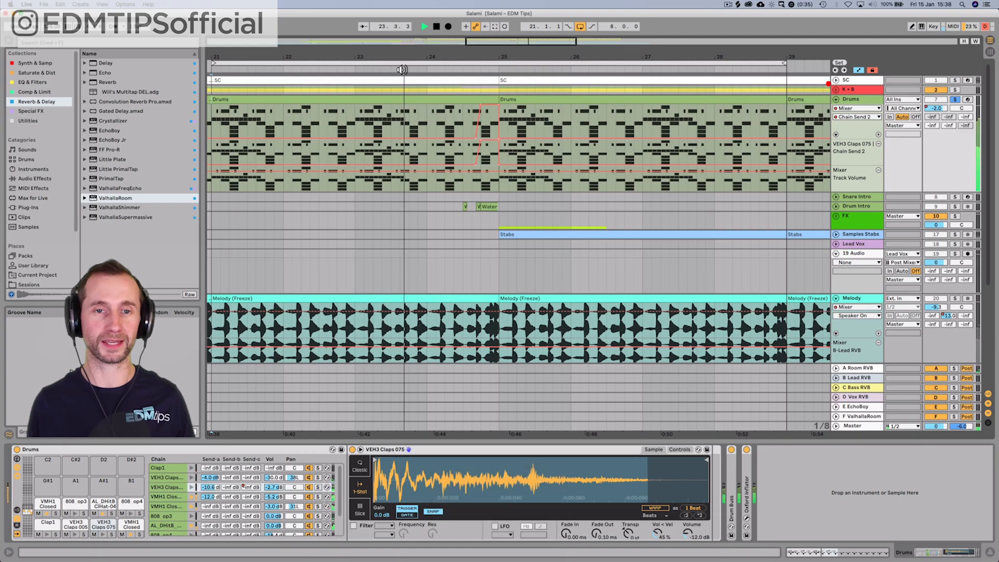
pyautogui.click(402, 69)
pyautogui.click(954, 99)
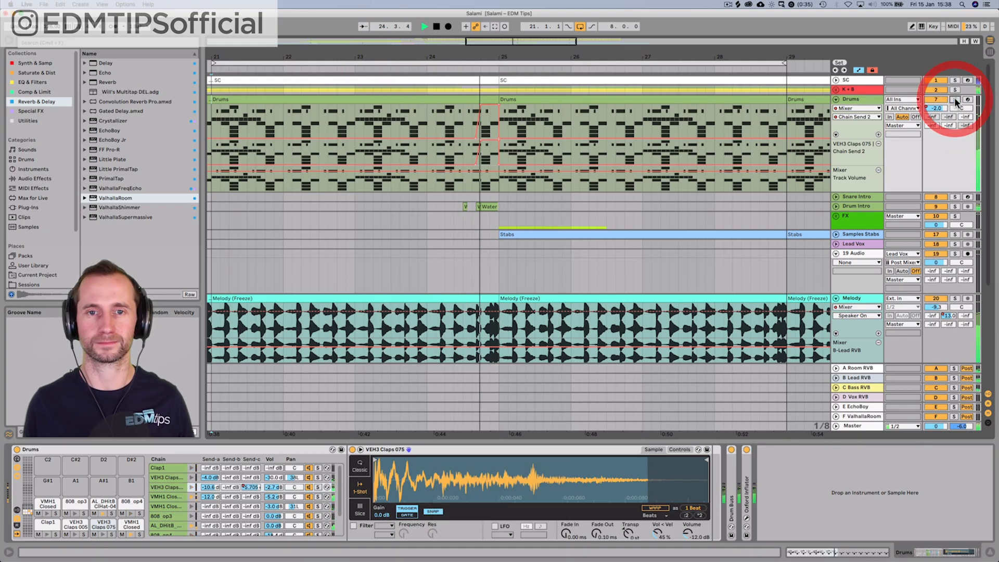
pyautogui.moveTo(625, 58); pyautogui.dragTo(625, 20)
pyautogui.press('space')
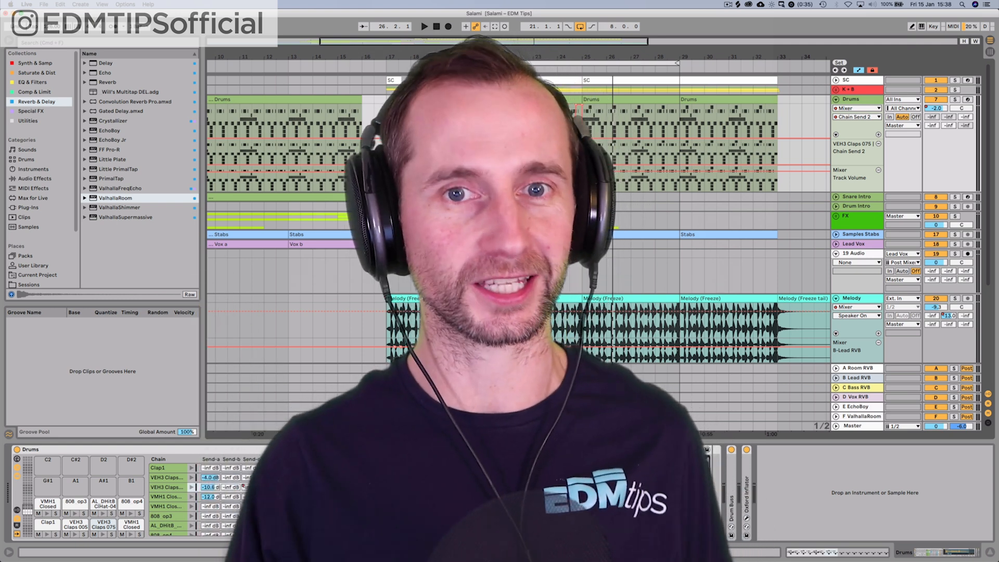
# Play the Melody track soloed from bar 17 and display the B Lead RVB return's device chain in Session View.
pyautogui.moveTo(459, 53); pyautogui.dragTo(412, 52)
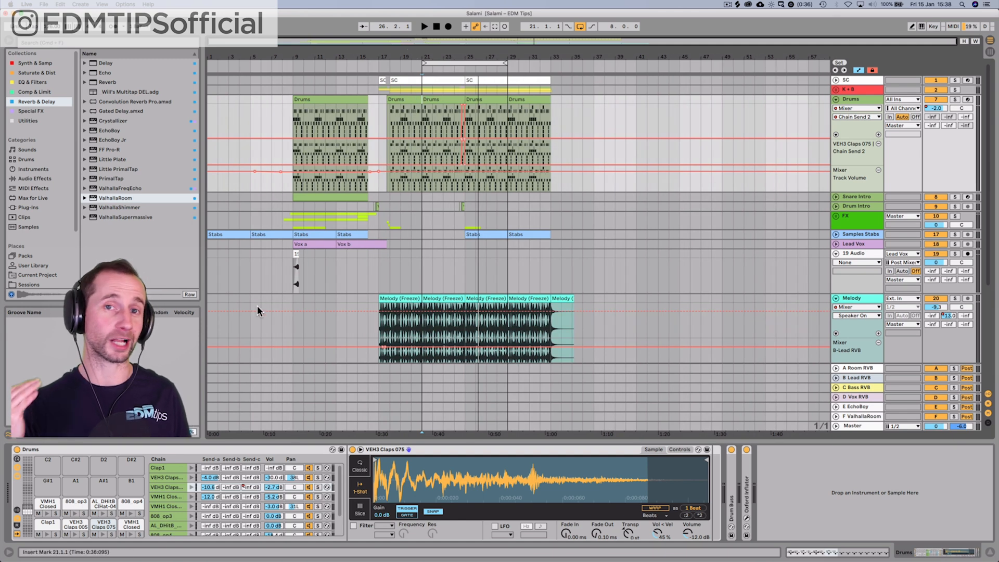
pyautogui.click(325, 242)
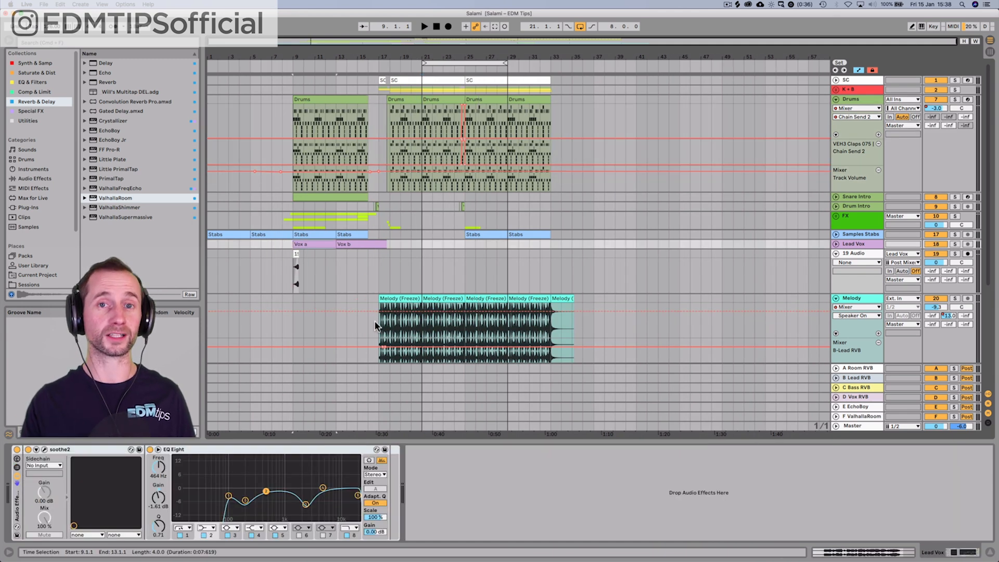
pyautogui.click(378, 325)
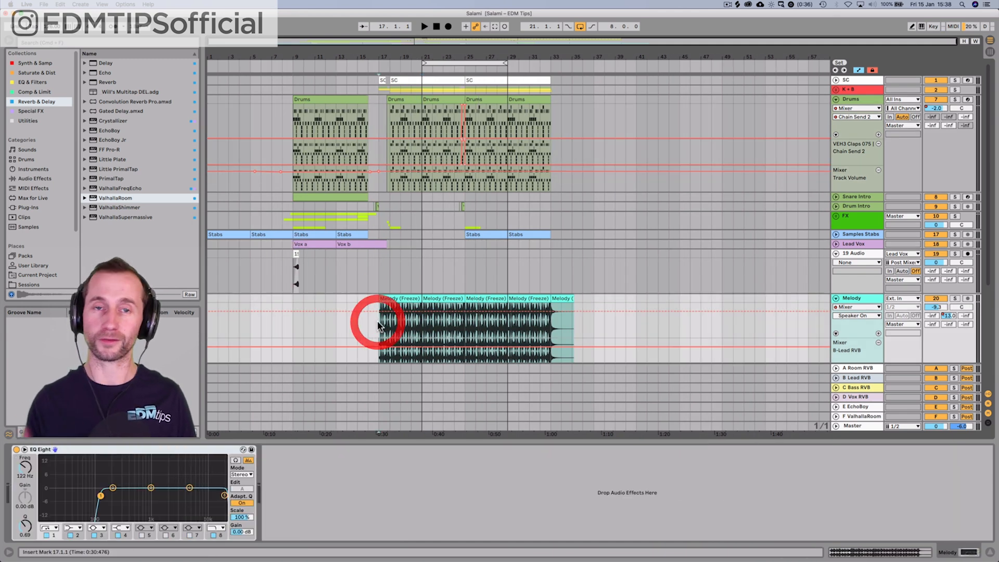
pyautogui.click(955, 298)
pyautogui.press('space')
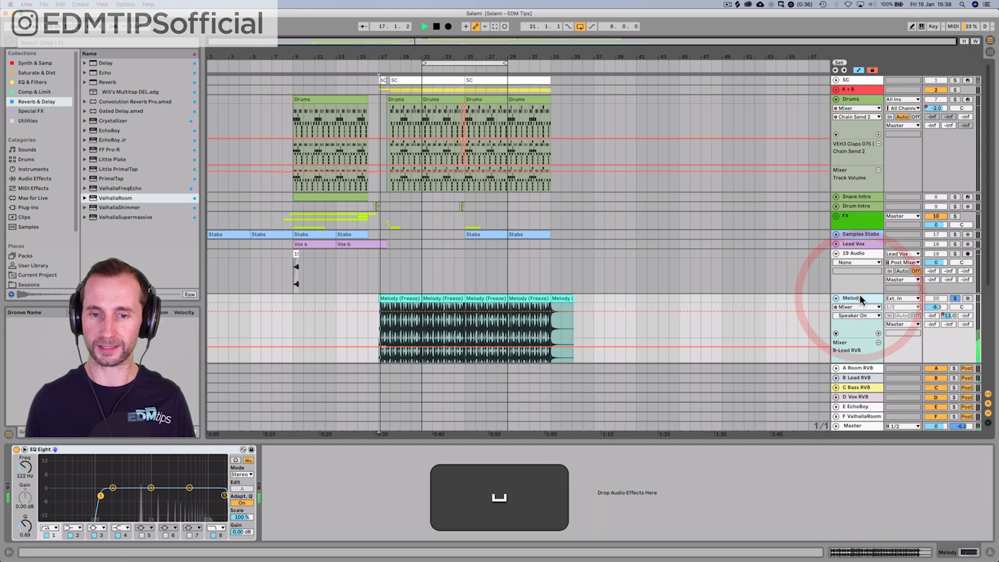
pyautogui.press('Tab')
pyautogui.click(719, 41)
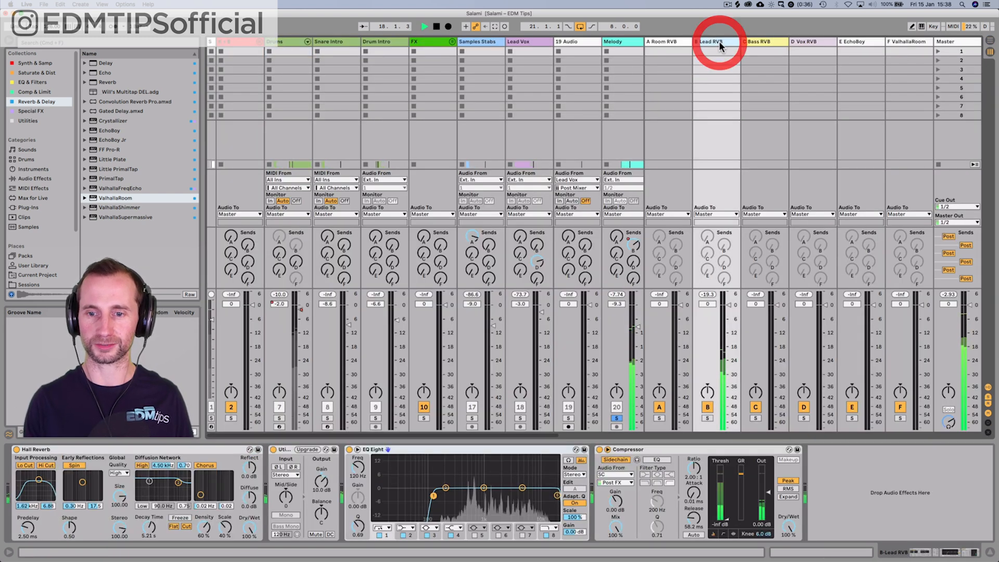
# Compare the soloed melody's reverb with the SC-triggered sidechain Compressor on B Lead RVB switched off and on.
pyautogui.click(600, 449)
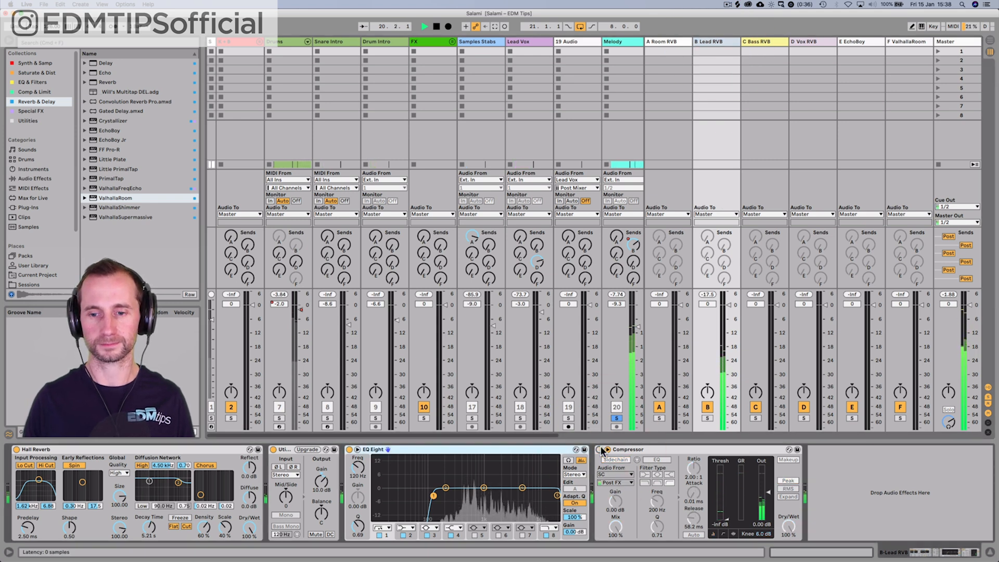
pyautogui.press('space')
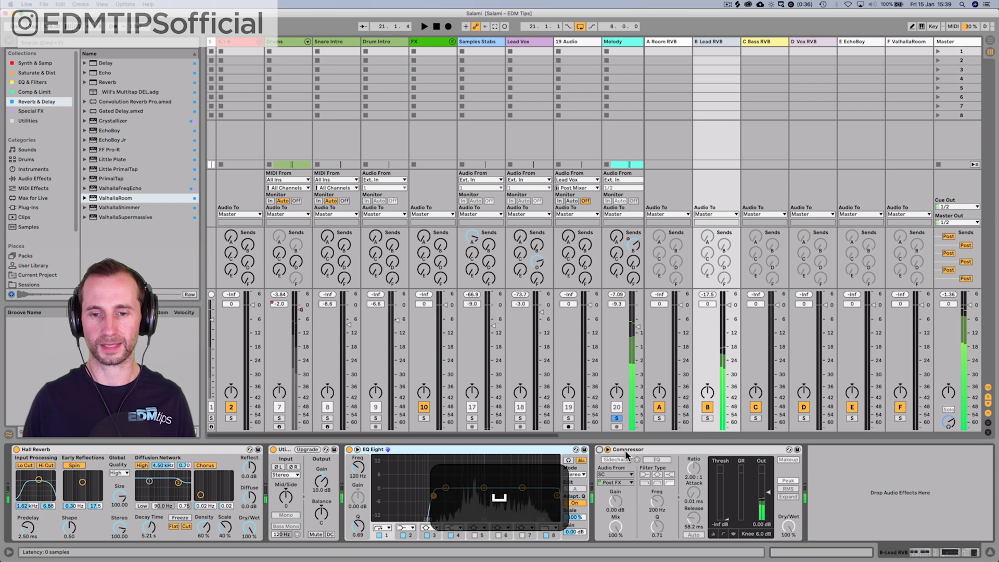
pyautogui.click(617, 450)
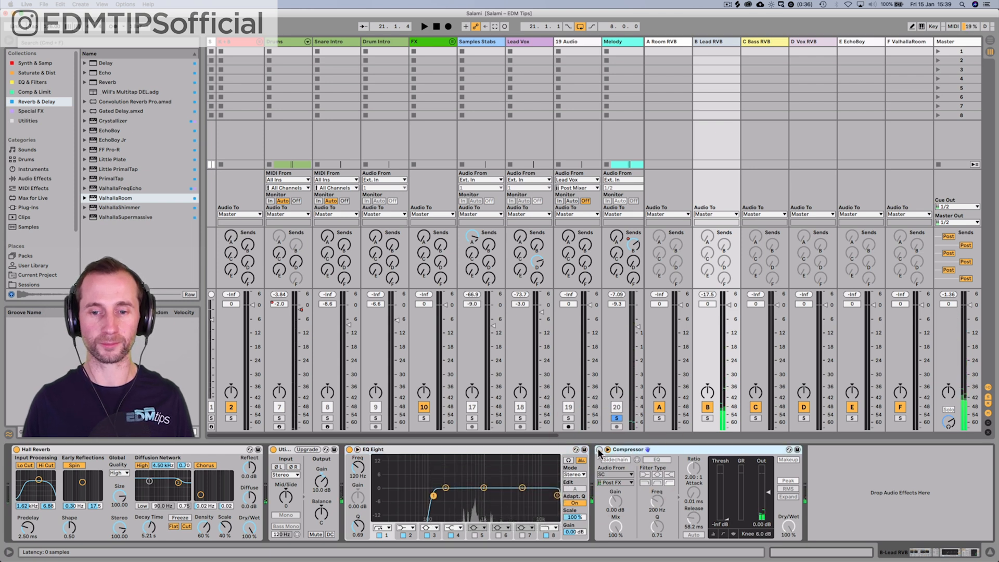
pyautogui.click(608, 475)
pyautogui.click(608, 476)
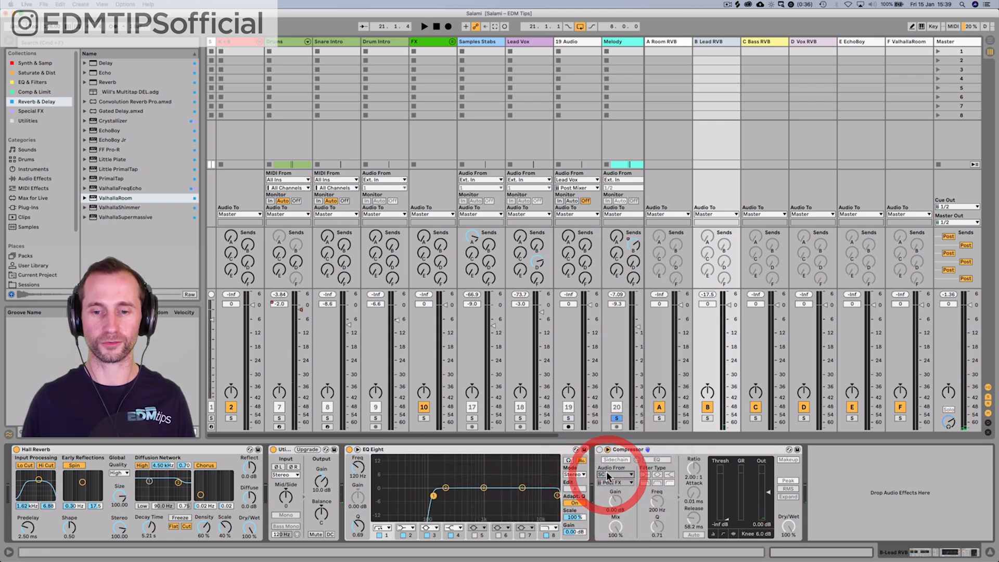
pyautogui.press('space')
pyautogui.click(600, 450)
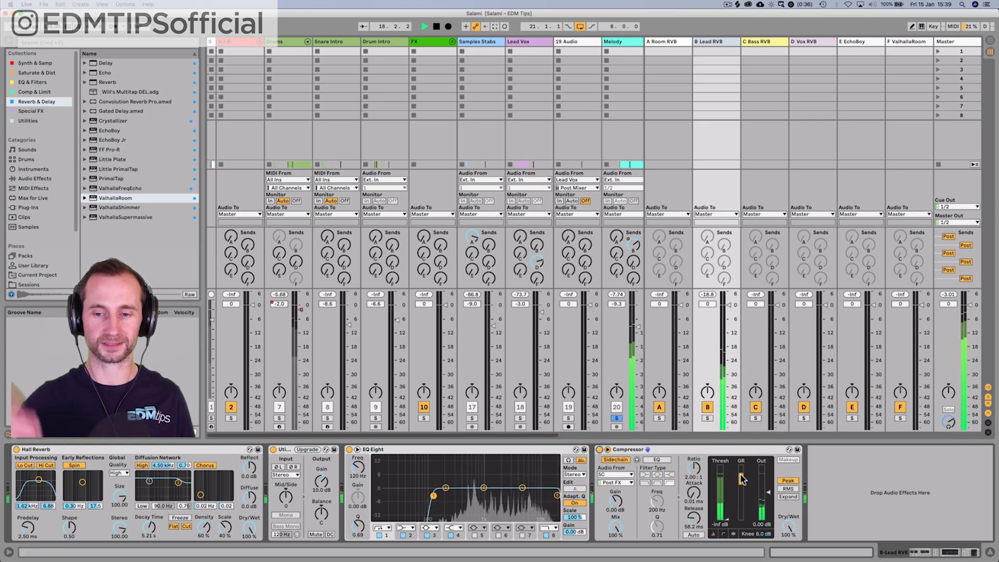
pyautogui.press('space')
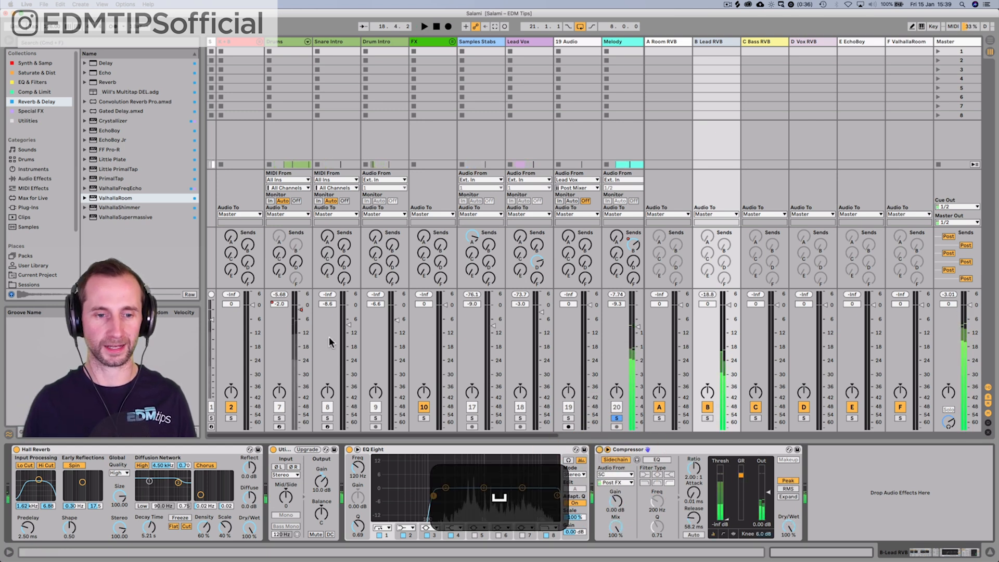
# Solo the K + B group together with Melody and play them to hear the sidechained reverb against the kick and bass.
pyautogui.click(616, 418)
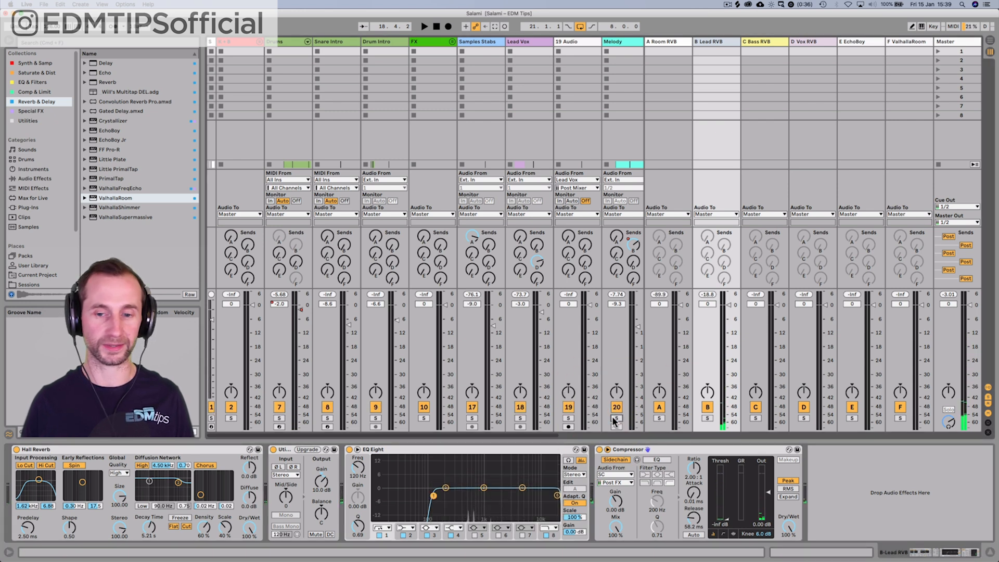
pyautogui.click(614, 418)
pyautogui.keyDown('super'); pyautogui.click(231, 418); pyautogui.keyUp('super')
pyautogui.press('space')
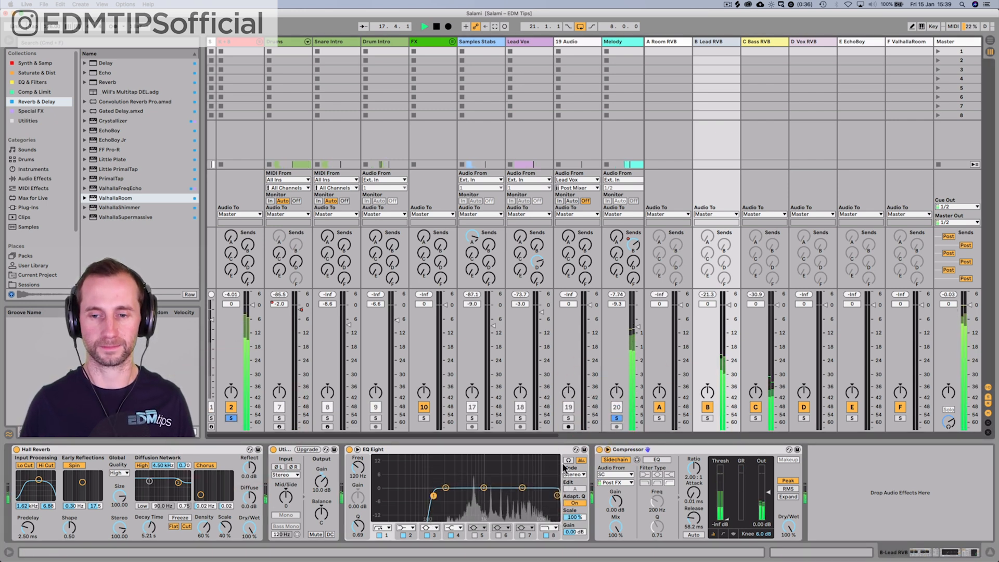
# Compare the soloed mix with B Lead RVB's sidechain Compressor switched off and on, and end playback with the solos cleared.
pyautogui.click(599, 449)
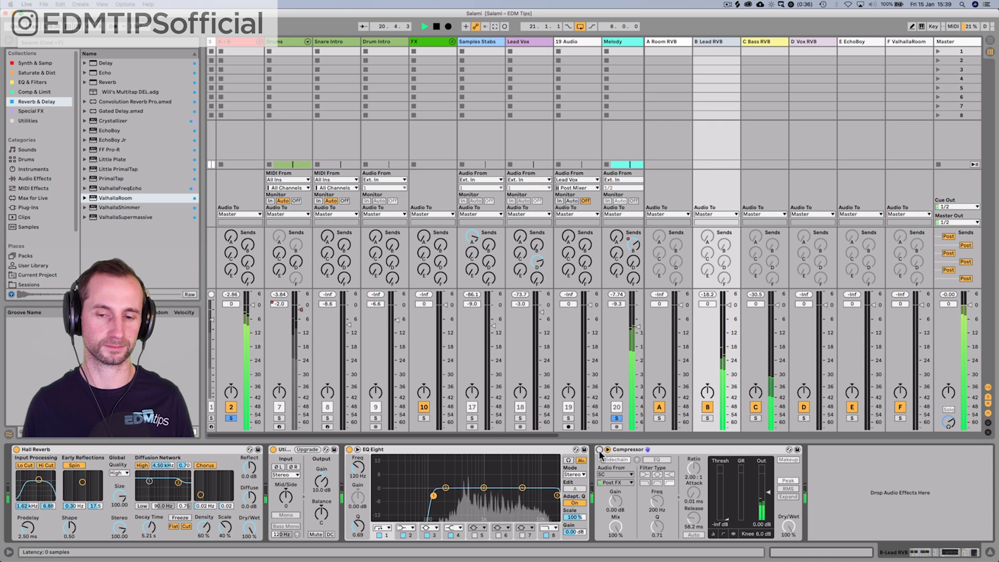
pyautogui.click(600, 450)
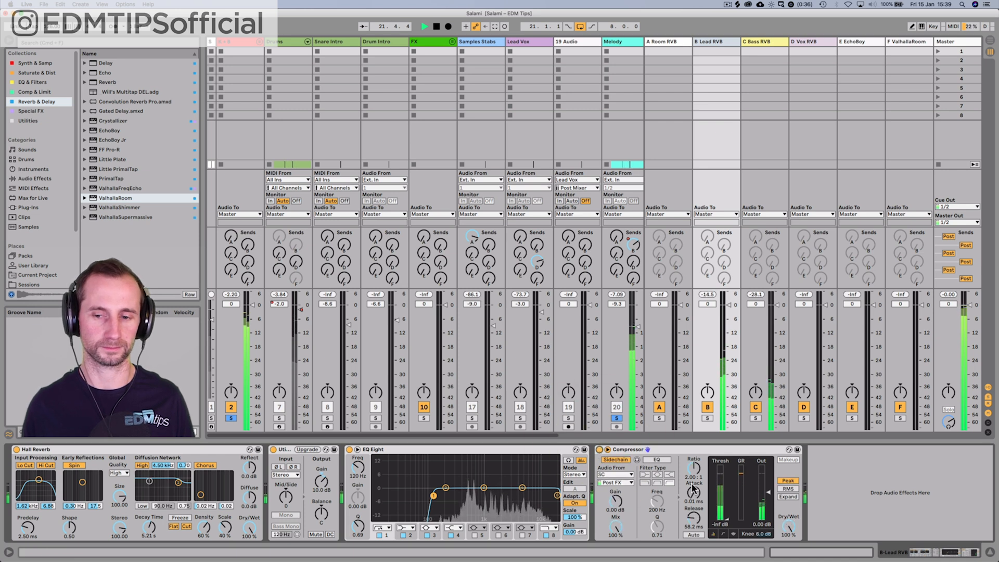
pyautogui.click(757, 417)
pyautogui.press('space')
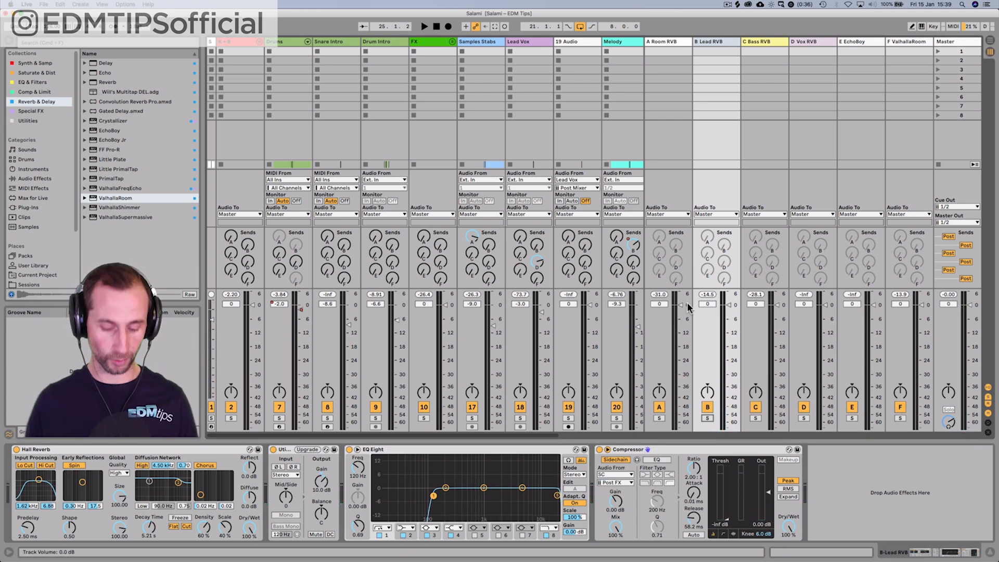
# Play the Lead Vox track soloed from the Vox a clip at bar 9 in the arrangement.
pyautogui.press('Tab')
pyautogui.click(302, 243)
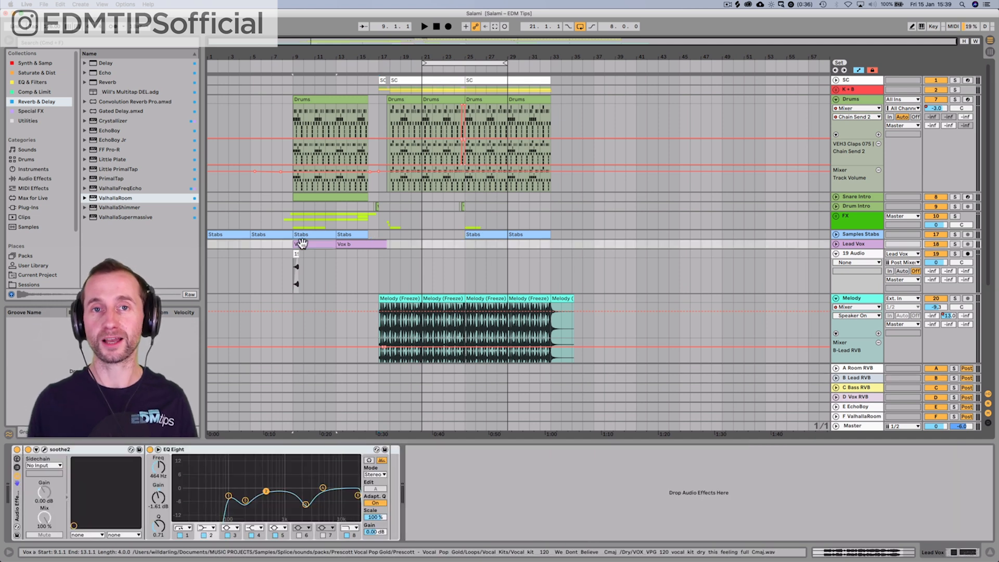
pyautogui.click(956, 244)
pyautogui.press('space')
pyautogui.click(857, 237)
pyautogui.press('Down')
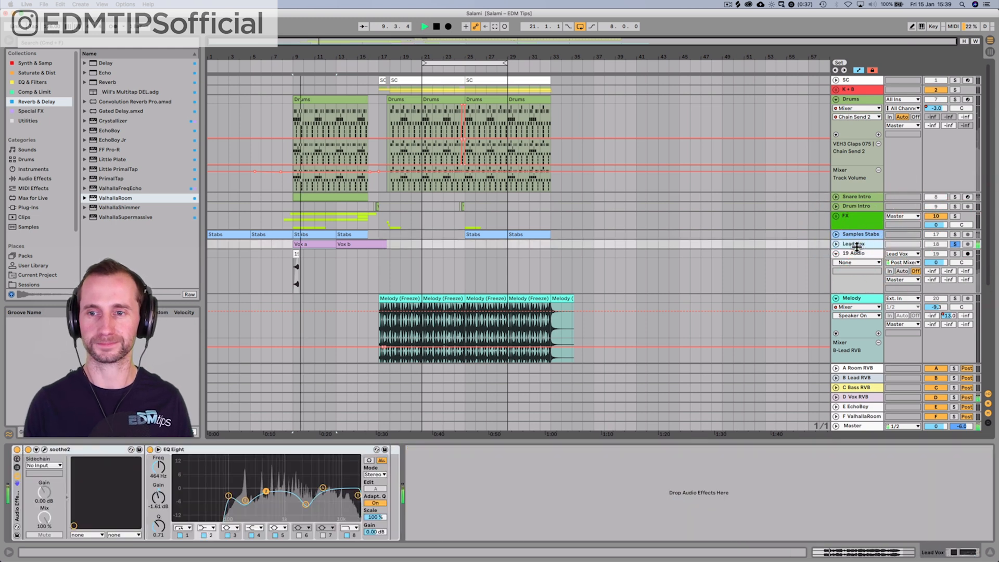
# Display the D Vox RVB return's device chain in Session View during the soloed vocal playback, and stop.
pyautogui.press('Tab')
pyautogui.click(811, 42)
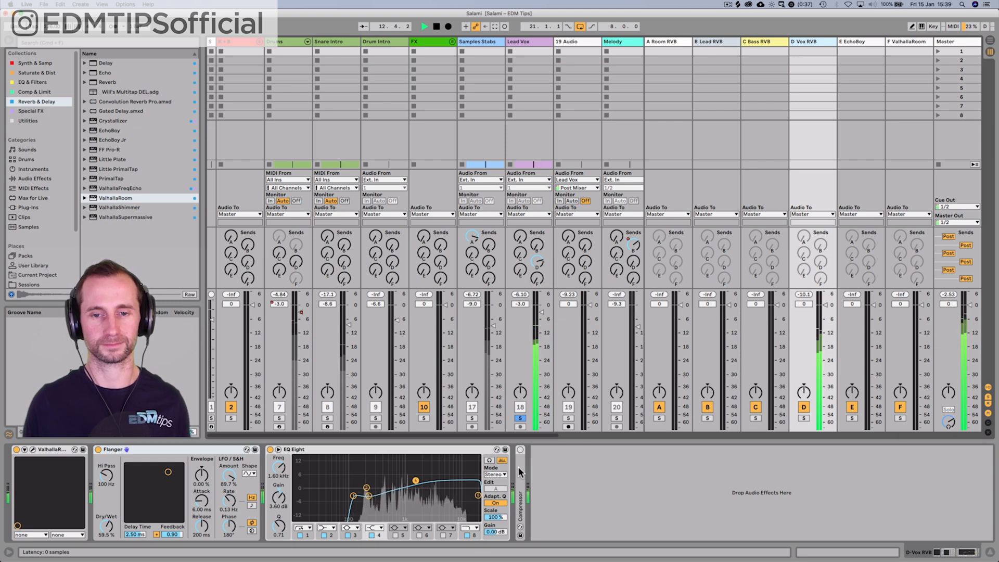
pyautogui.press('space')
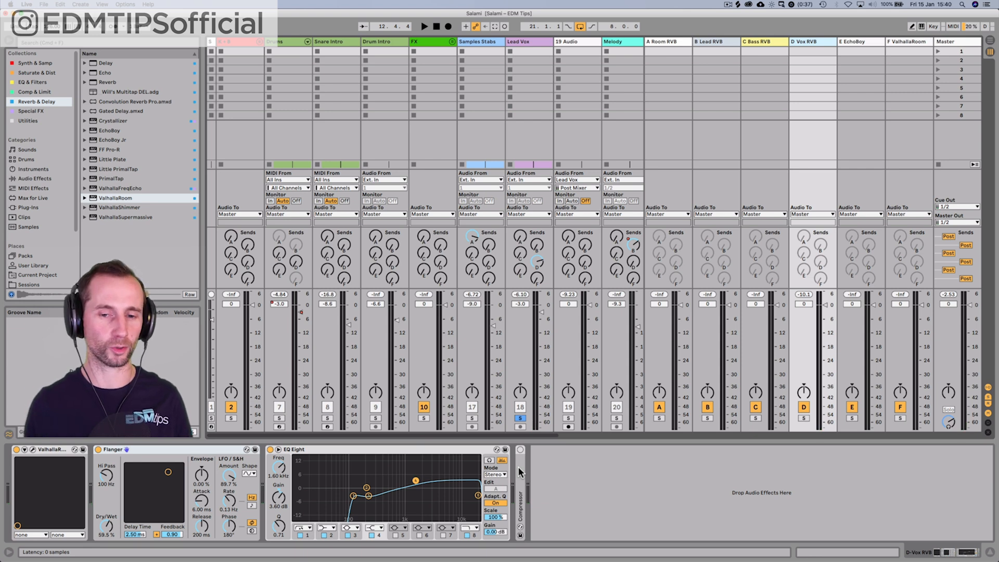
pyautogui.click(826, 36)
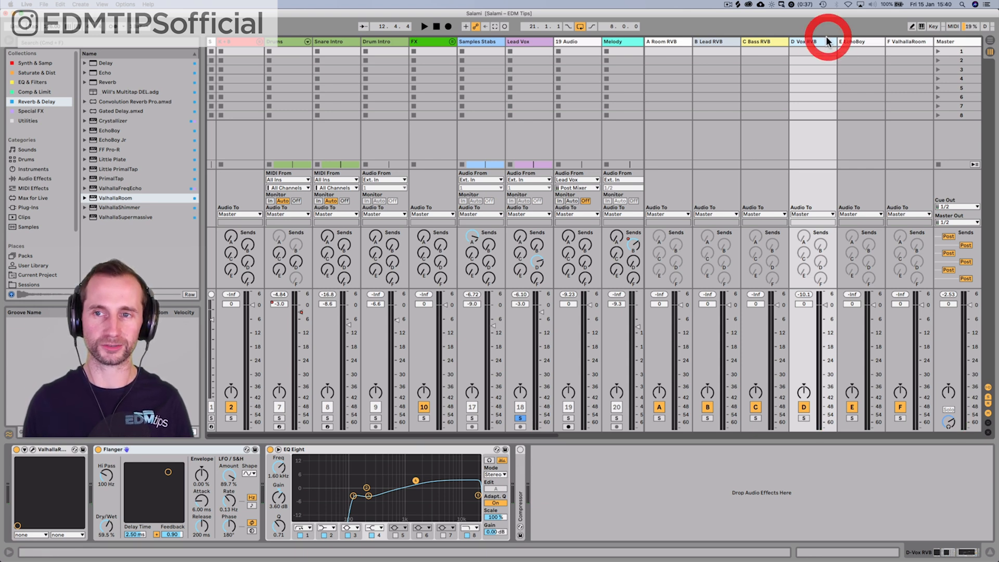
# Unfold and enable the Lead Vox-sidechained Compressor on D Vox RVB, with its threshold raised to 0.50 dB.
pyautogui.doubleClick(518, 470)
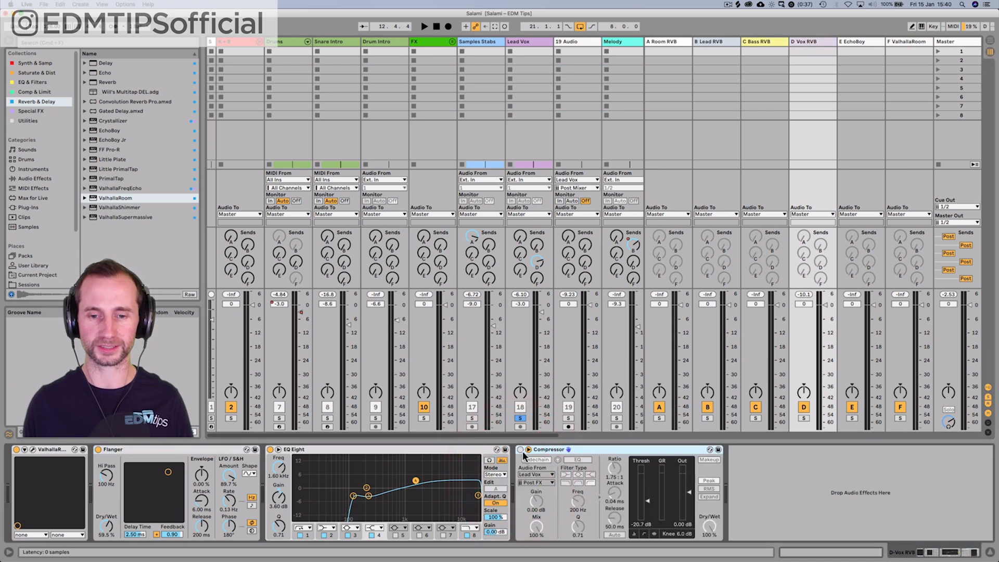
pyautogui.click(520, 450)
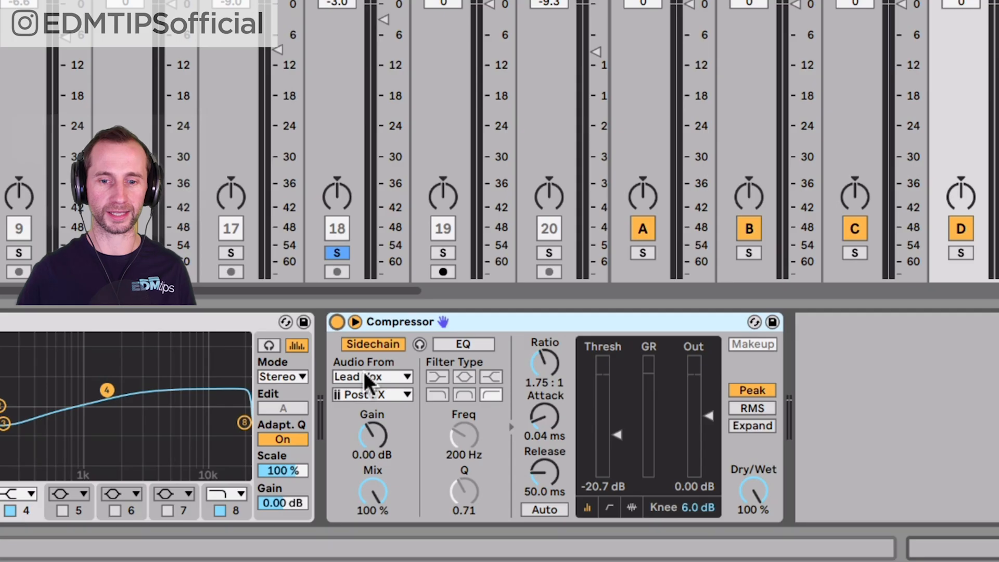
pyautogui.click(533, 473)
pyautogui.click(364, 372)
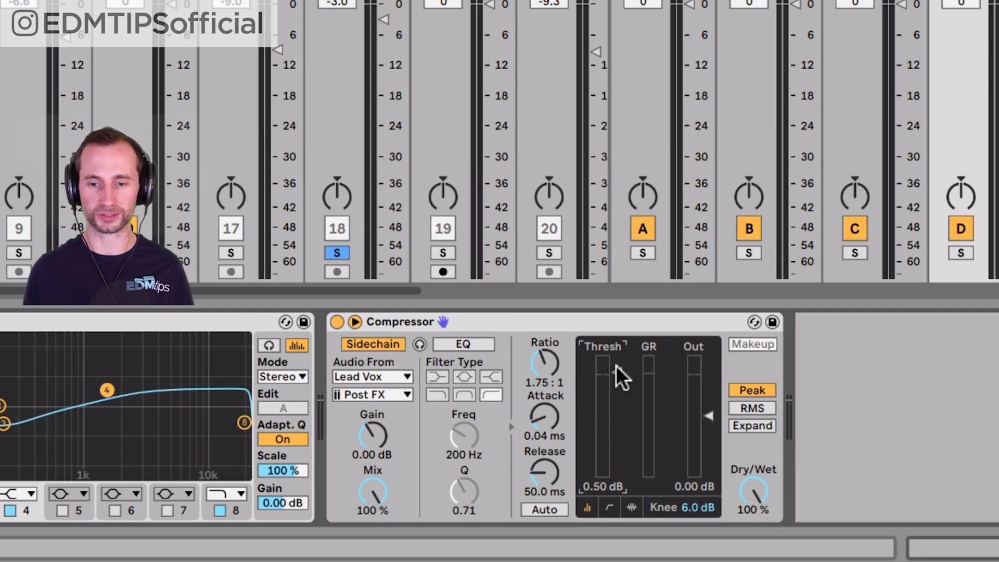
# Set the D Vox RVB Compressor's threshold to -17.1 dB while playing the soloed vocal.
pyautogui.press('space')
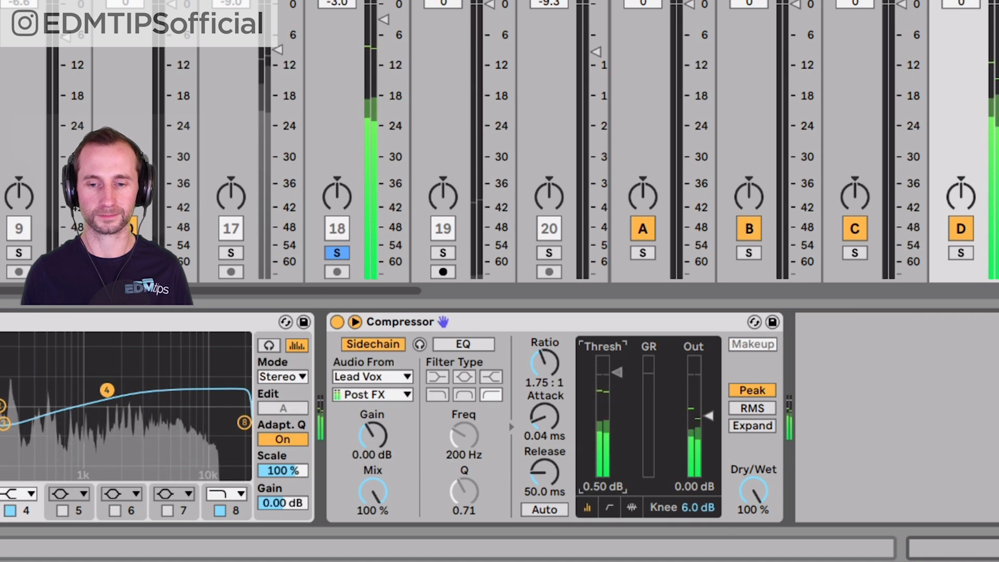
pyautogui.moveTo(616, 365); pyautogui.dragTo(616, 438)
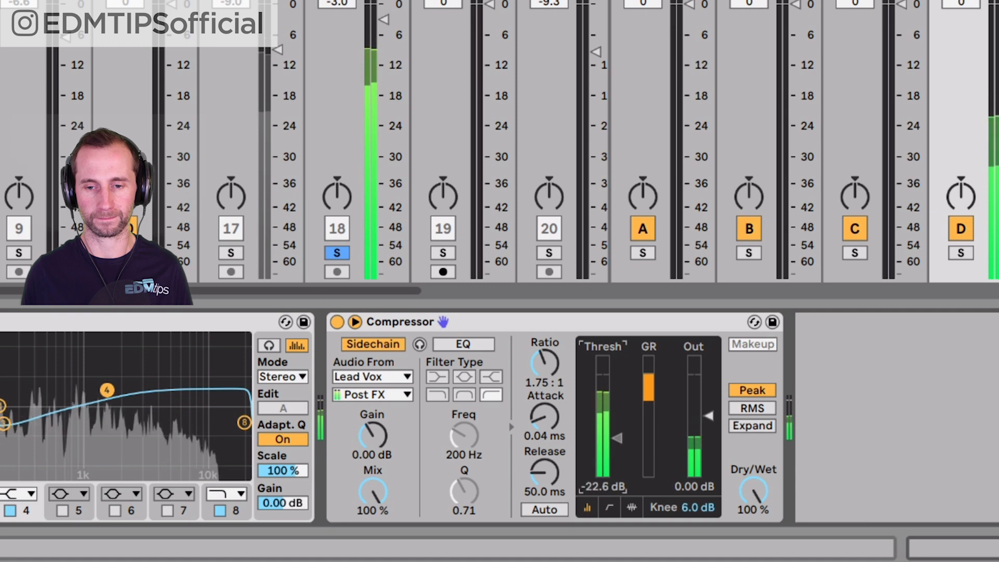
pyautogui.moveTo(617, 438); pyautogui.dragTo(616, 419)
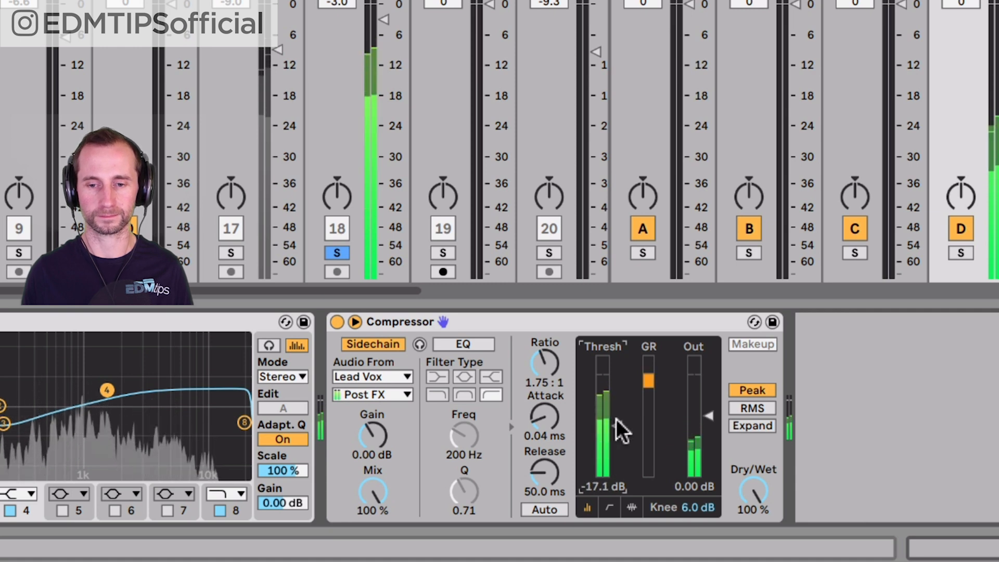
# Compare the vocal reverb with the D Vox RVB Compressor switched off and on during playback, and stop.
pyautogui.click(334, 323)
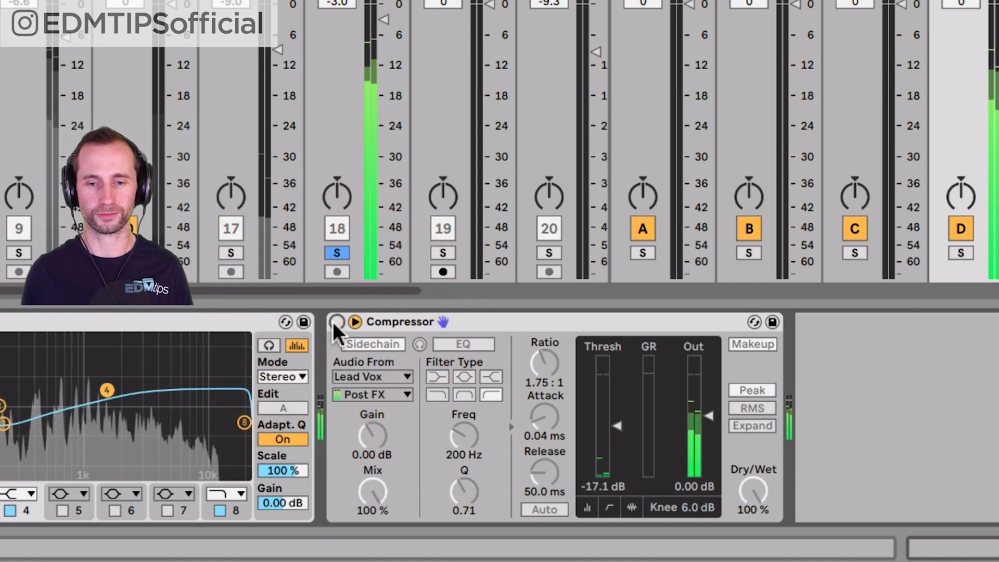
pyautogui.press('space')
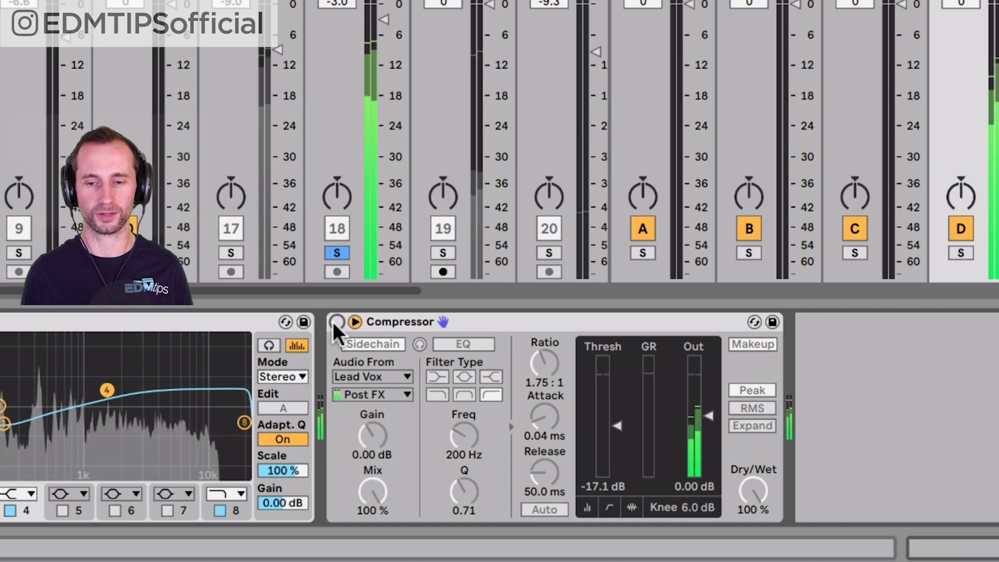
pyautogui.click(334, 322)
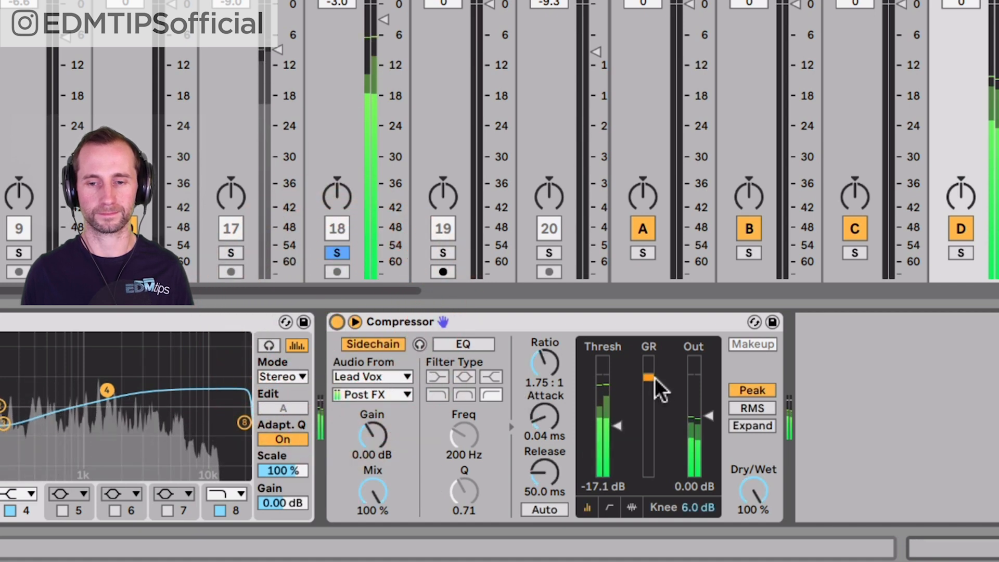
pyautogui.press('space')
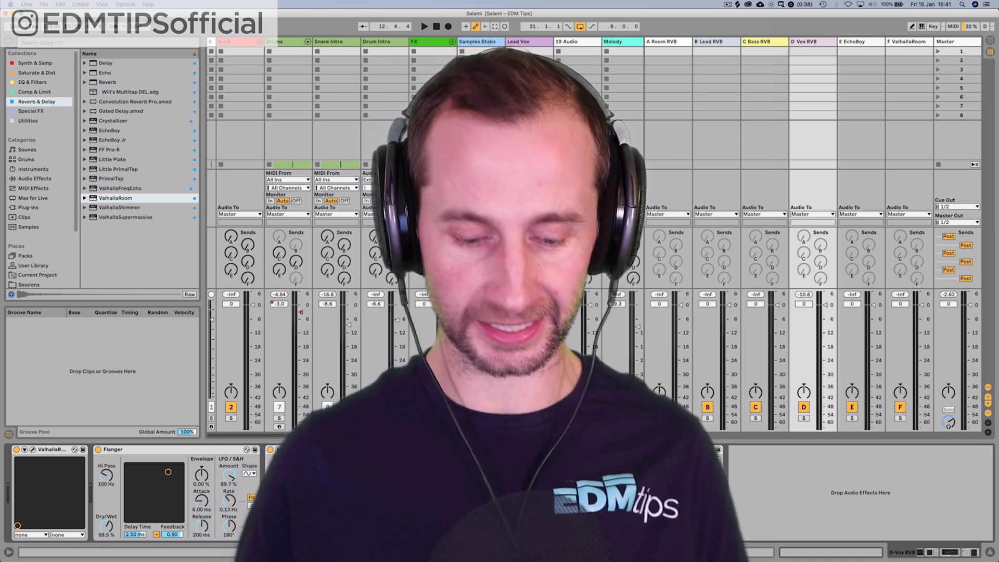
# Play the full arrangement with Lead Vox unsoloed, and extend the start of the 19 Audio swell clip back to bar 8.
pyautogui.press('Tab')
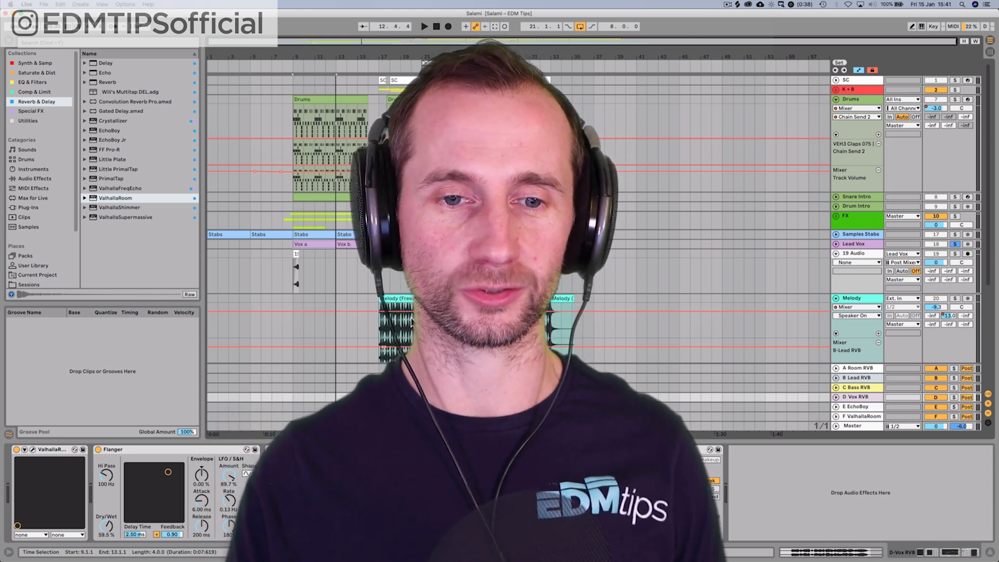
pyautogui.click(379, 331)
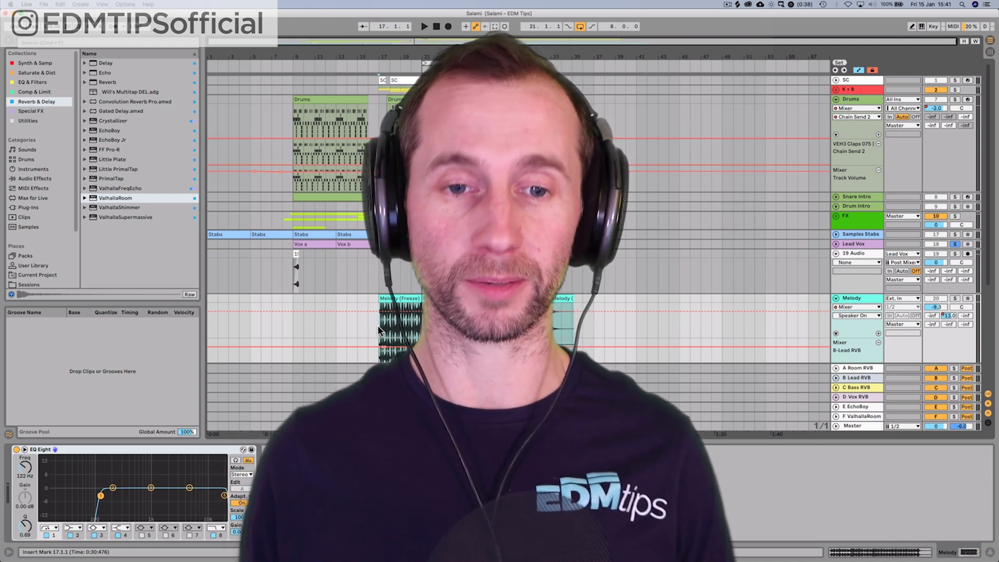
pyautogui.click(955, 244)
pyautogui.press('space')
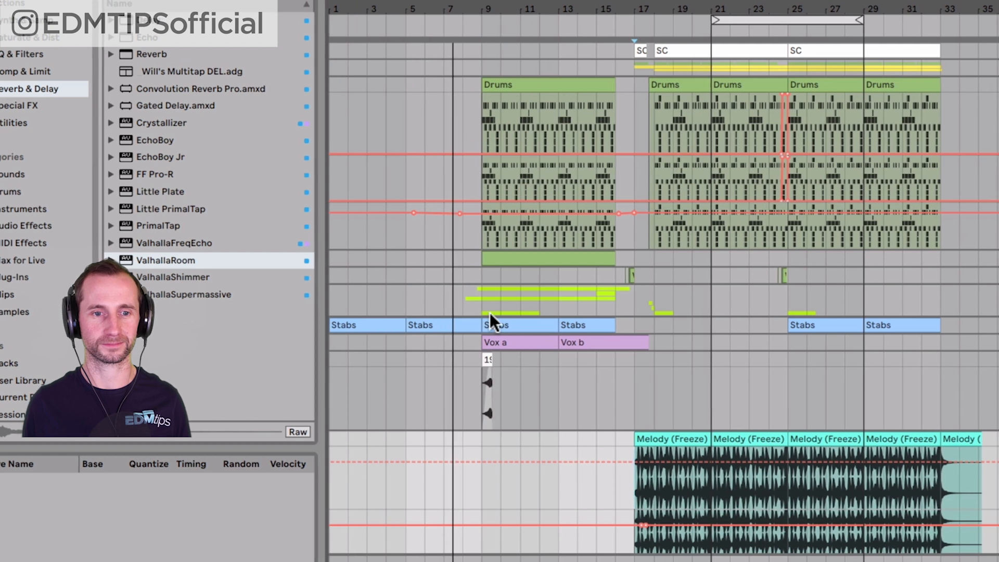
pyautogui.moveTo(478, 359); pyautogui.dragTo(458, 358)
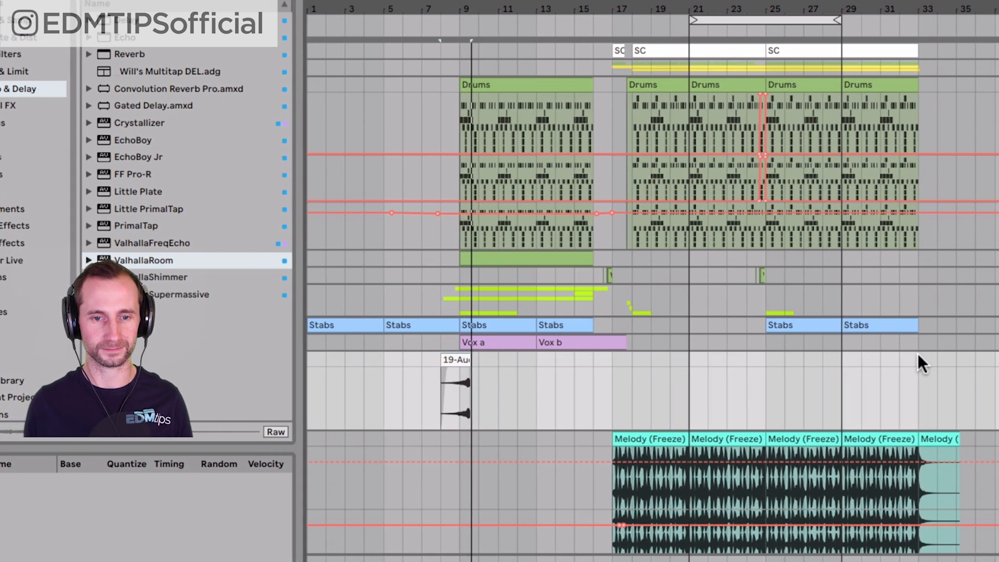
# Lower the D Vox RVB Compressor's threshold to -21.3 dB while the full mix plays, and return to the arrangement.
pyautogui.scroll(-5, 607, 247)
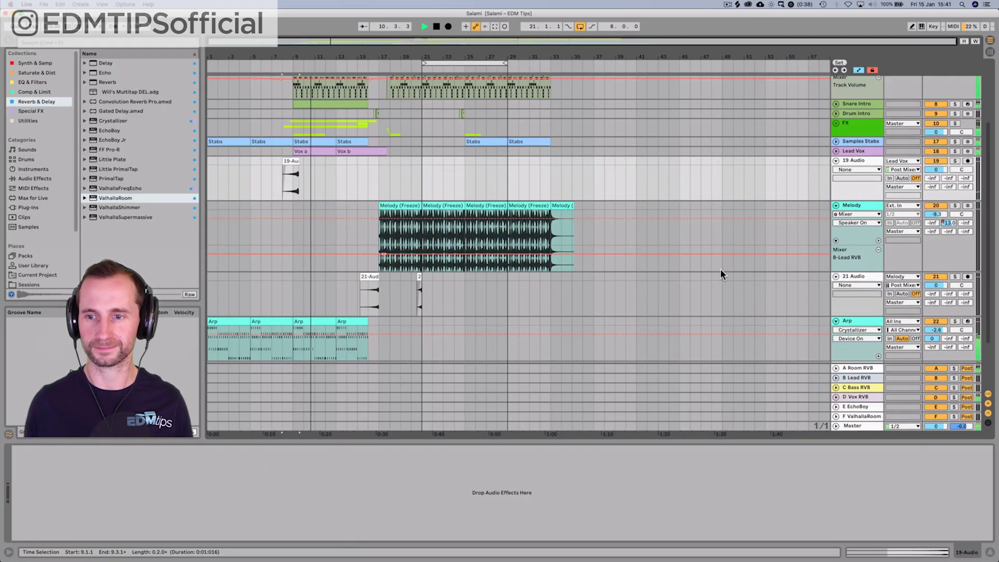
pyautogui.scroll(1, 719, 266)
pyautogui.click(849, 182)
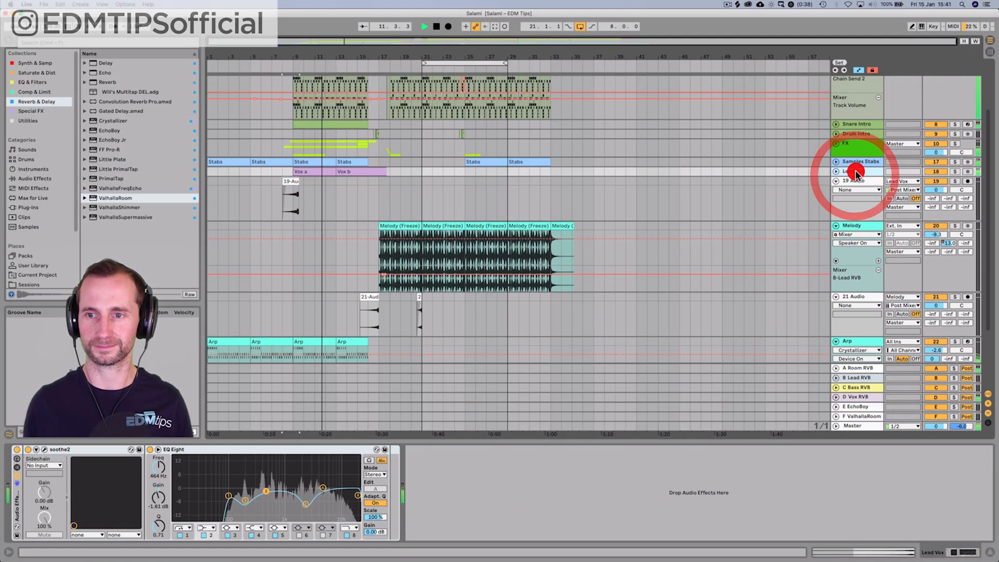
pyautogui.press('Tab')
pyautogui.click(826, 45)
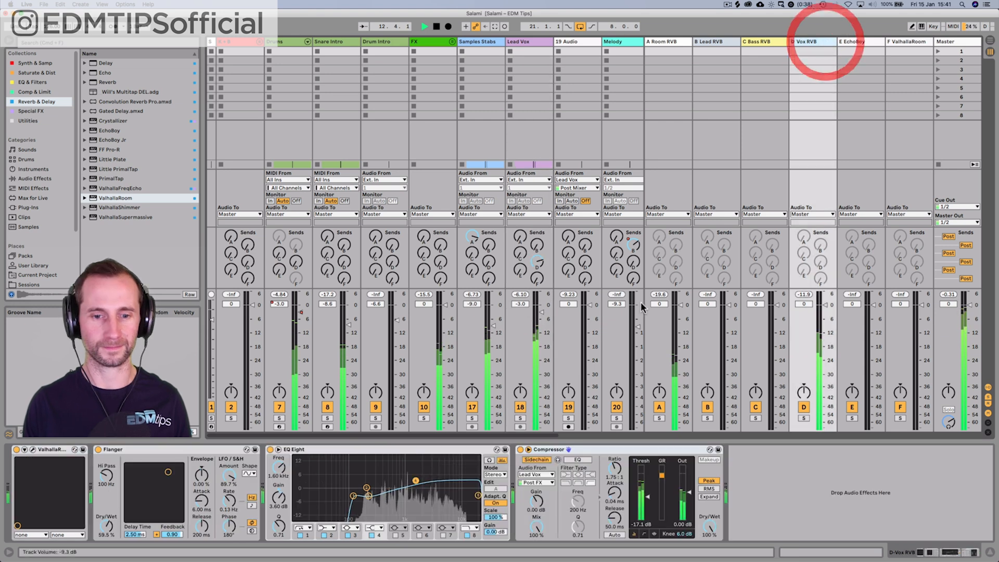
pyautogui.moveTo(649, 502); pyautogui.dragTo(649, 507)
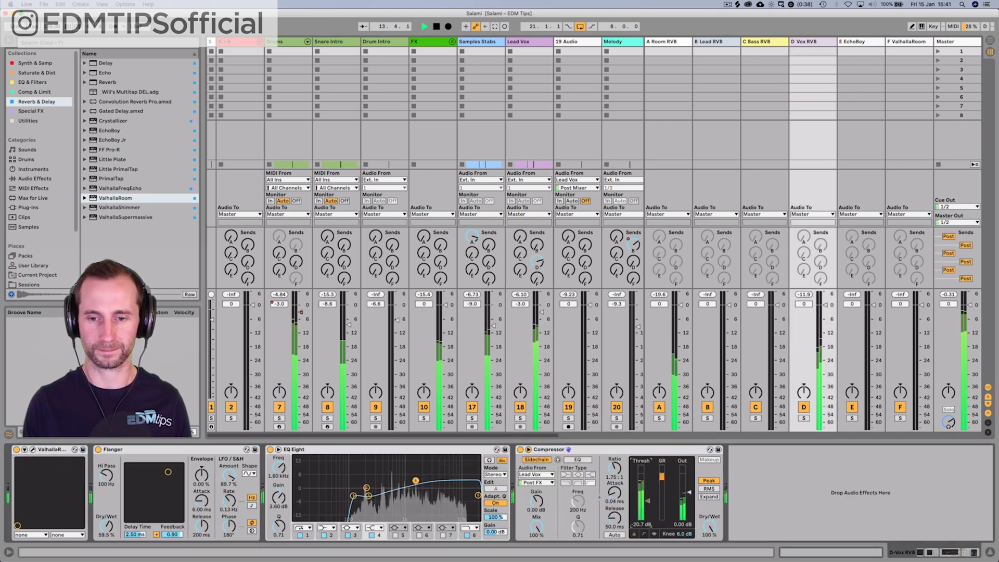
pyautogui.press('Tab')
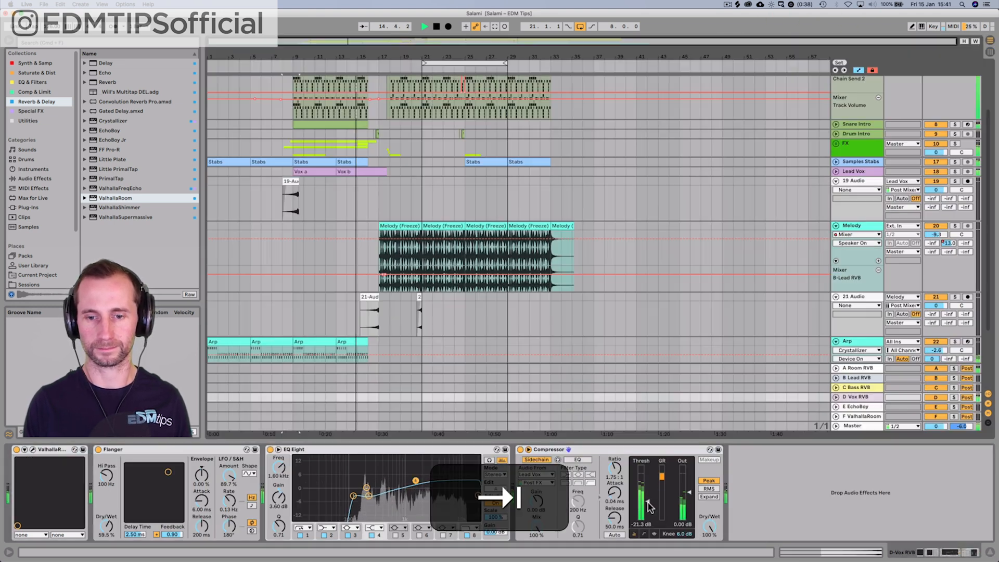